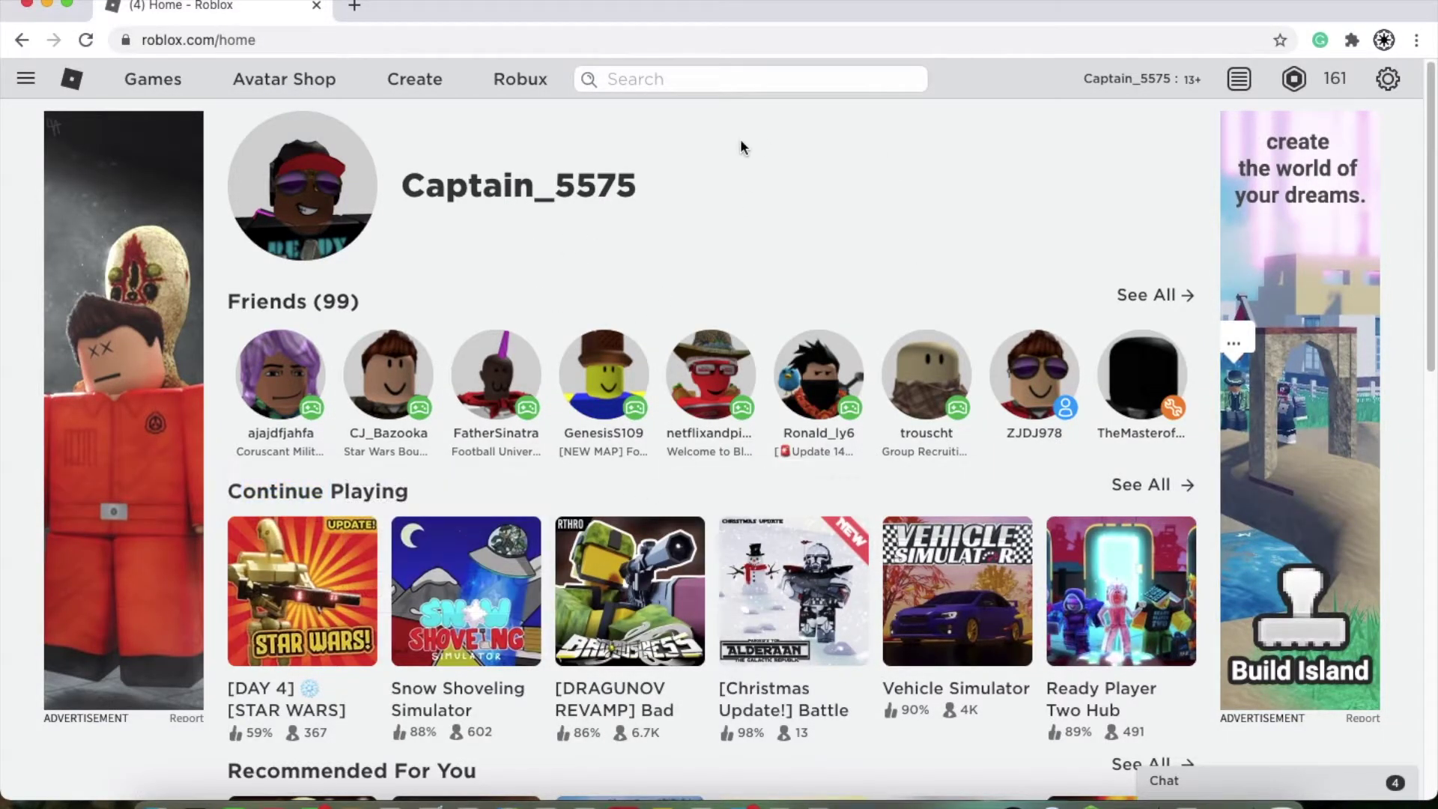
Step: Log out of the Roblox account through the settings gear menu
{"action": "mouse_move", "coordinate": [657, 435]}
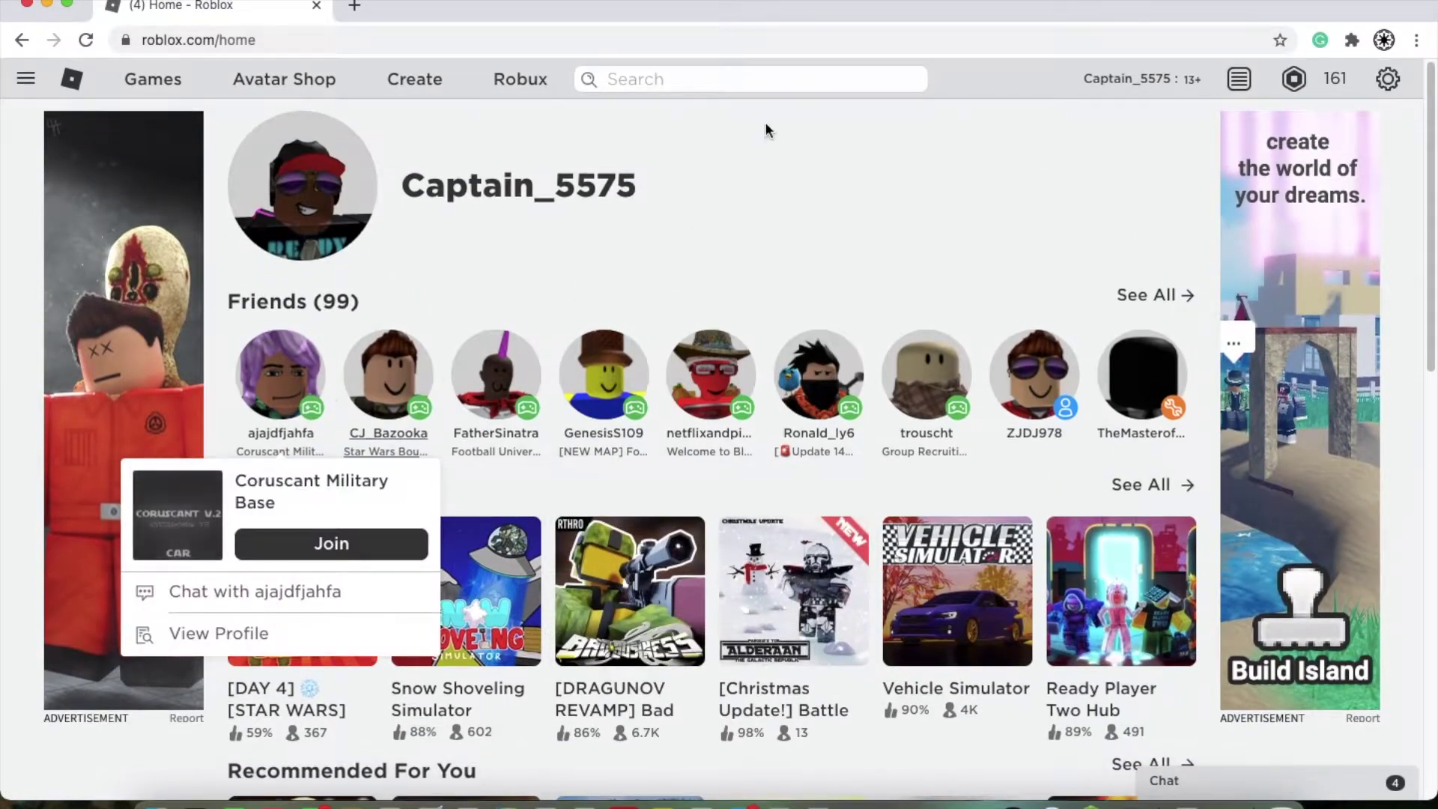
{"action": "left_click", "coordinate": [1388, 79]}
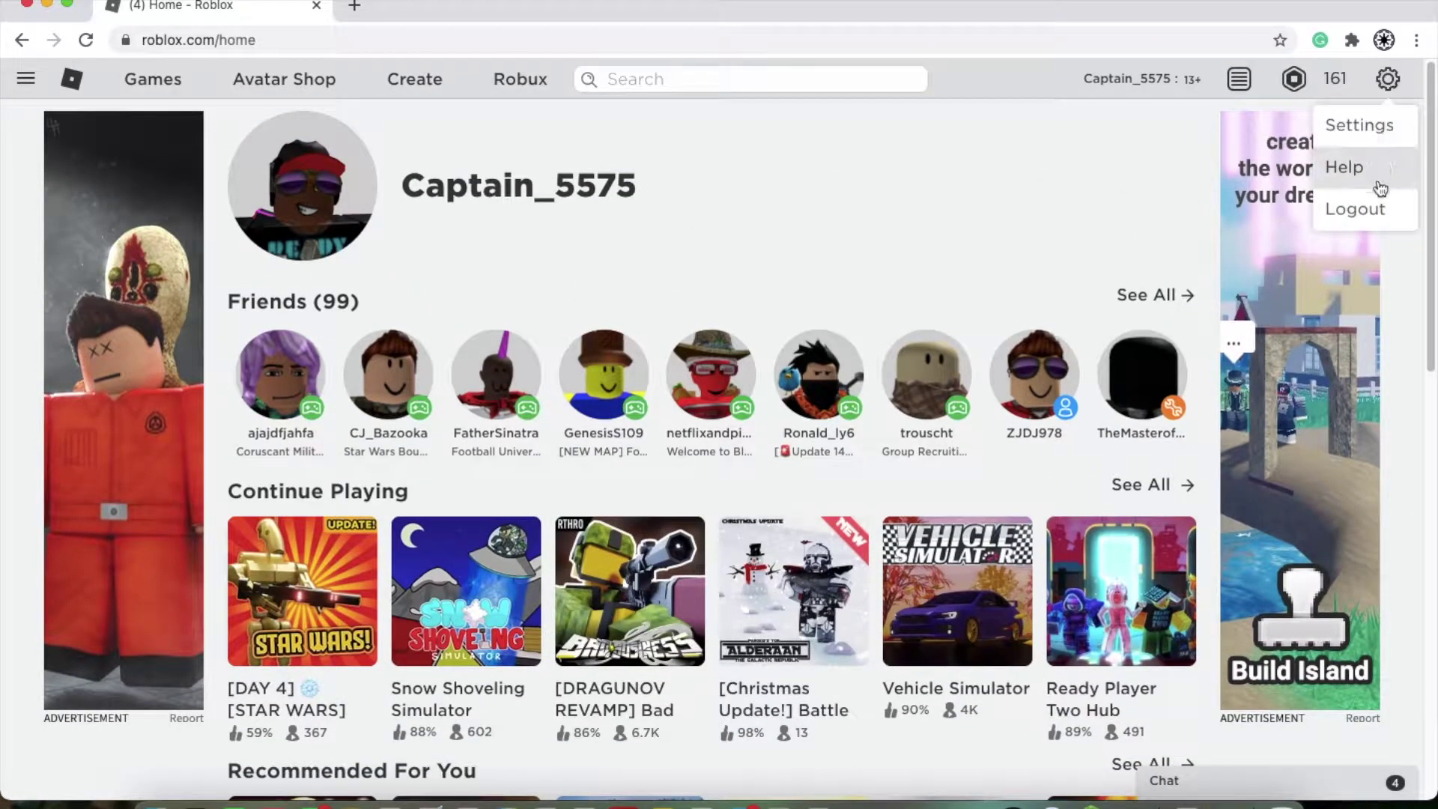
{"action": "left_click", "coordinate": [1357, 209]}
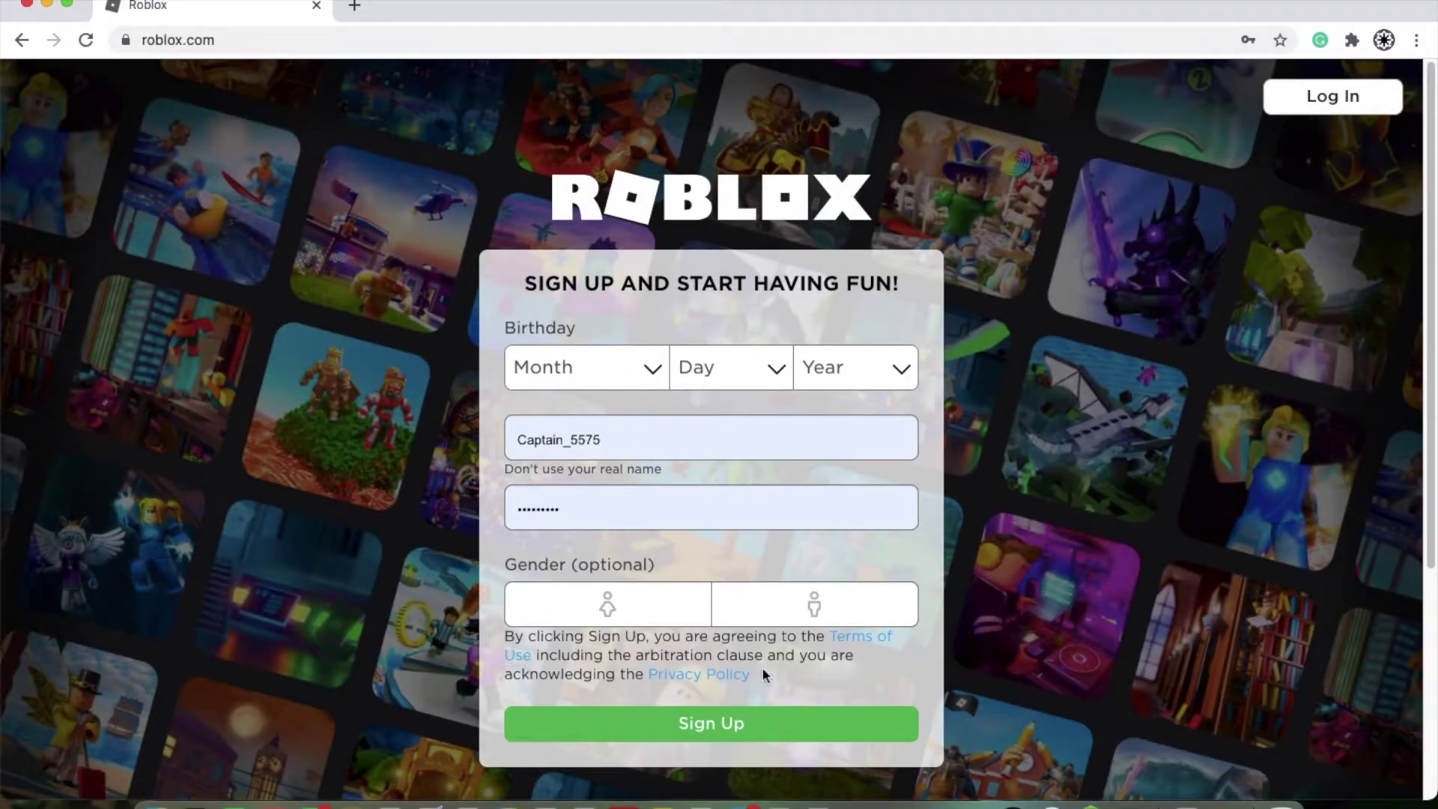
Step: Try the birth Month and Year dropdowns on the sign-up form
{"action": "left_click", "coordinate": [633, 367]}
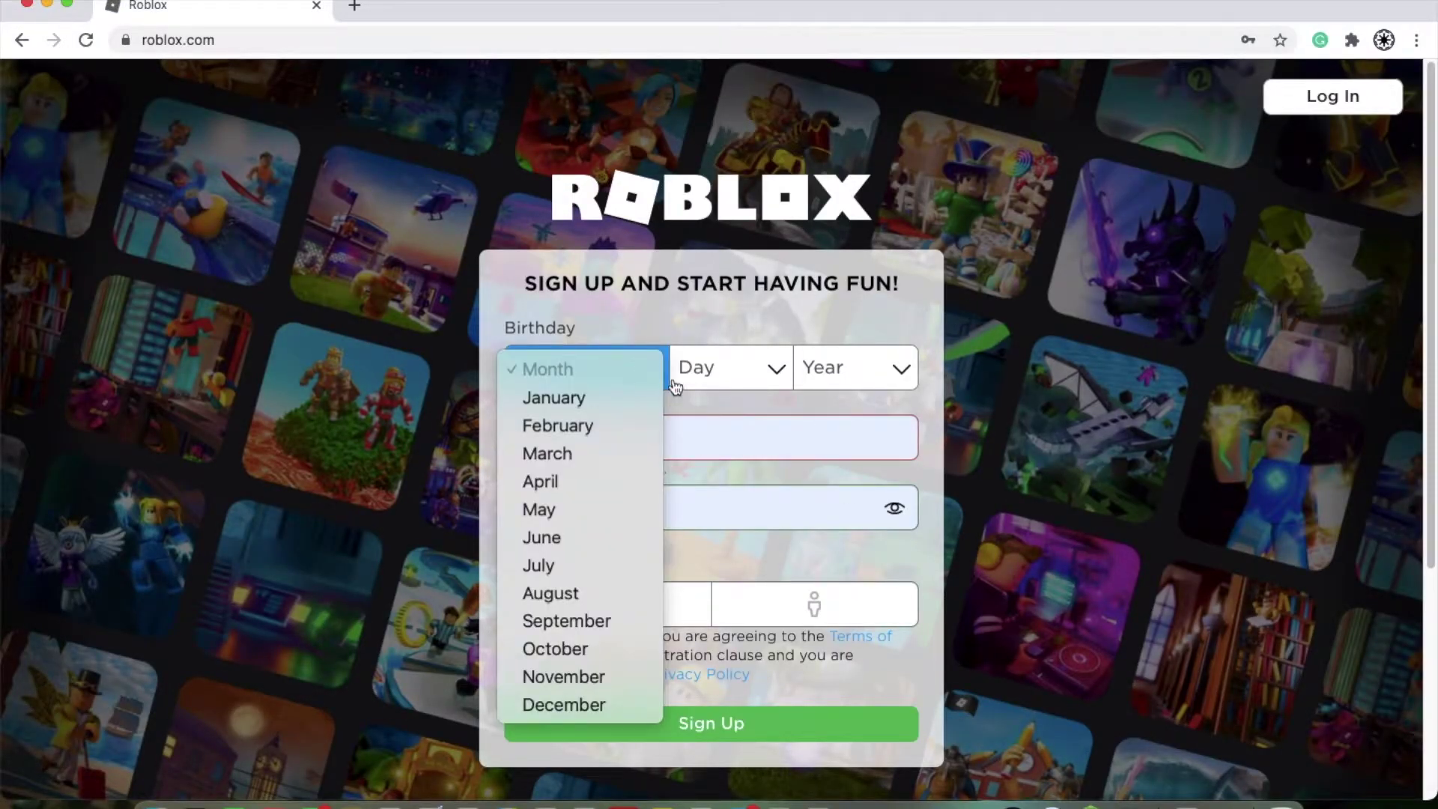
{"action": "left_click", "coordinate": [817, 374]}
{"action": "left_click", "coordinate": [869, 382]}
{"action": "left_click", "coordinate": [849, 355]}
{"action": "left_click", "coordinate": [845, 360]}
{"action": "left_click", "coordinate": [1052, 436]}
{"action": "left_click", "coordinate": [868, 382]}
{"action": "left_click", "coordinate": [835, 390]}
{"action": "left_click", "coordinate": [844, 361]}
{"action": "left_click", "coordinate": [775, 454]}
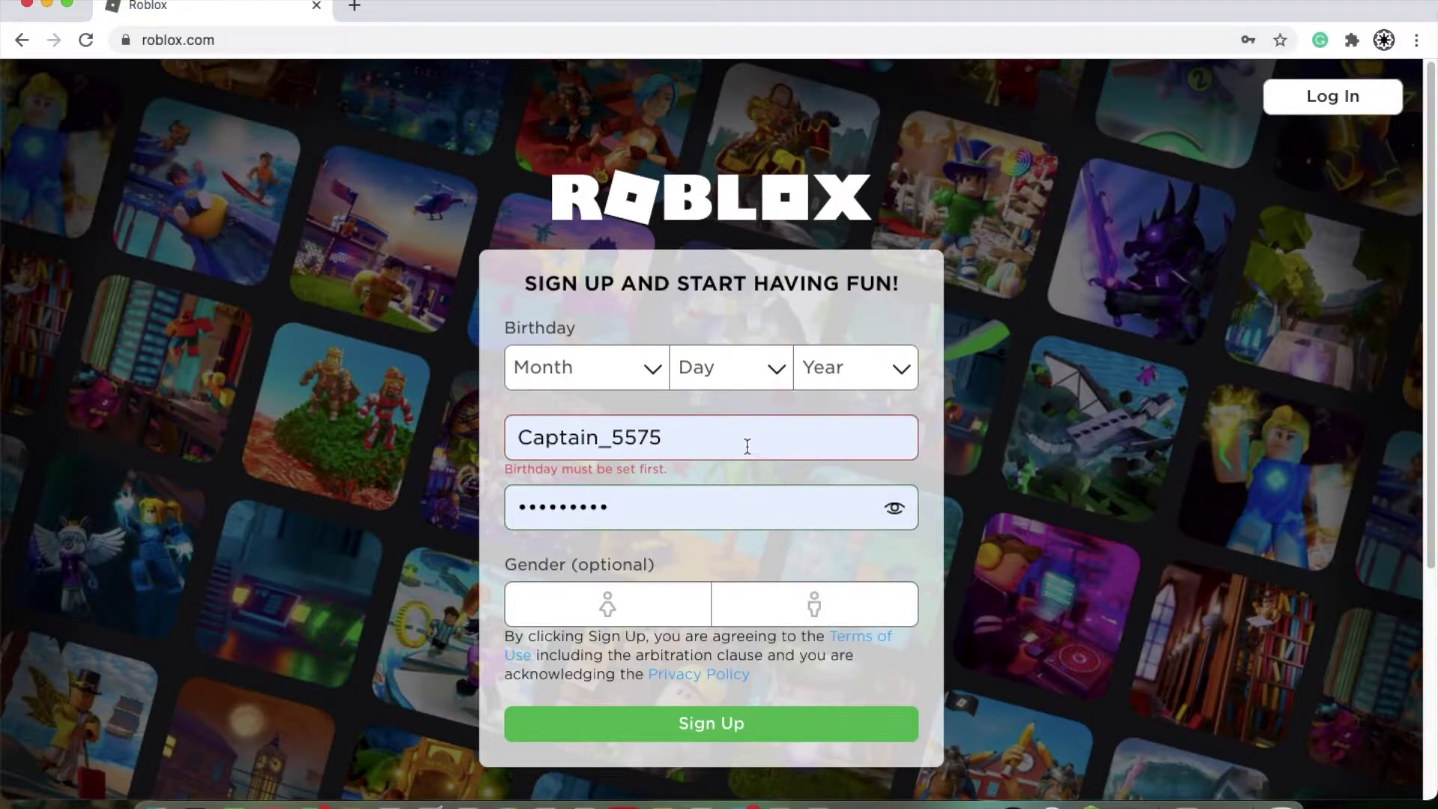
{"action": "left_click", "coordinate": [757, 419]}
{"action": "left_click", "coordinate": [901, 377]}
{"action": "left_click", "coordinate": [950, 412]}
{"action": "scroll", "coordinate": [831, 432], "scroll_direction": "down", "scroll_amount": 2}
Step: Clear the autofilled username and password from the sign-up form
{"action": "left_click", "coordinate": [703, 330]}
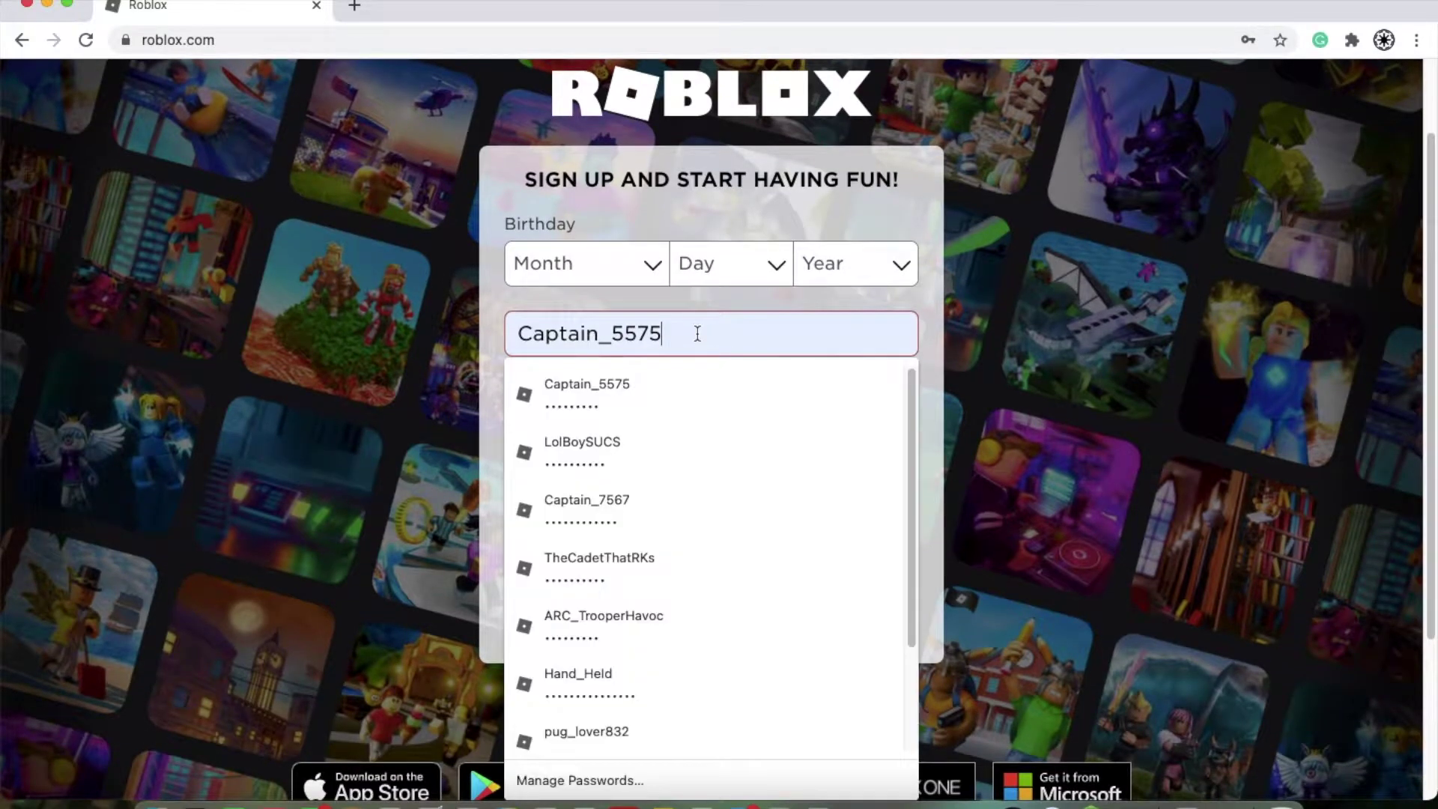
{"action": "key", "text": "super+a"}
{"action": "key", "text": "BackSpace"}
{"action": "key", "text": "Tab"}
{"action": "left_click", "coordinate": [699, 401]}
{"action": "key", "text": "BackSpace"}
{"action": "key", "text": "BackSpace"}
{"action": "key", "text": "BackSpace"}
{"action": "left_click", "coordinate": [1058, 384]}
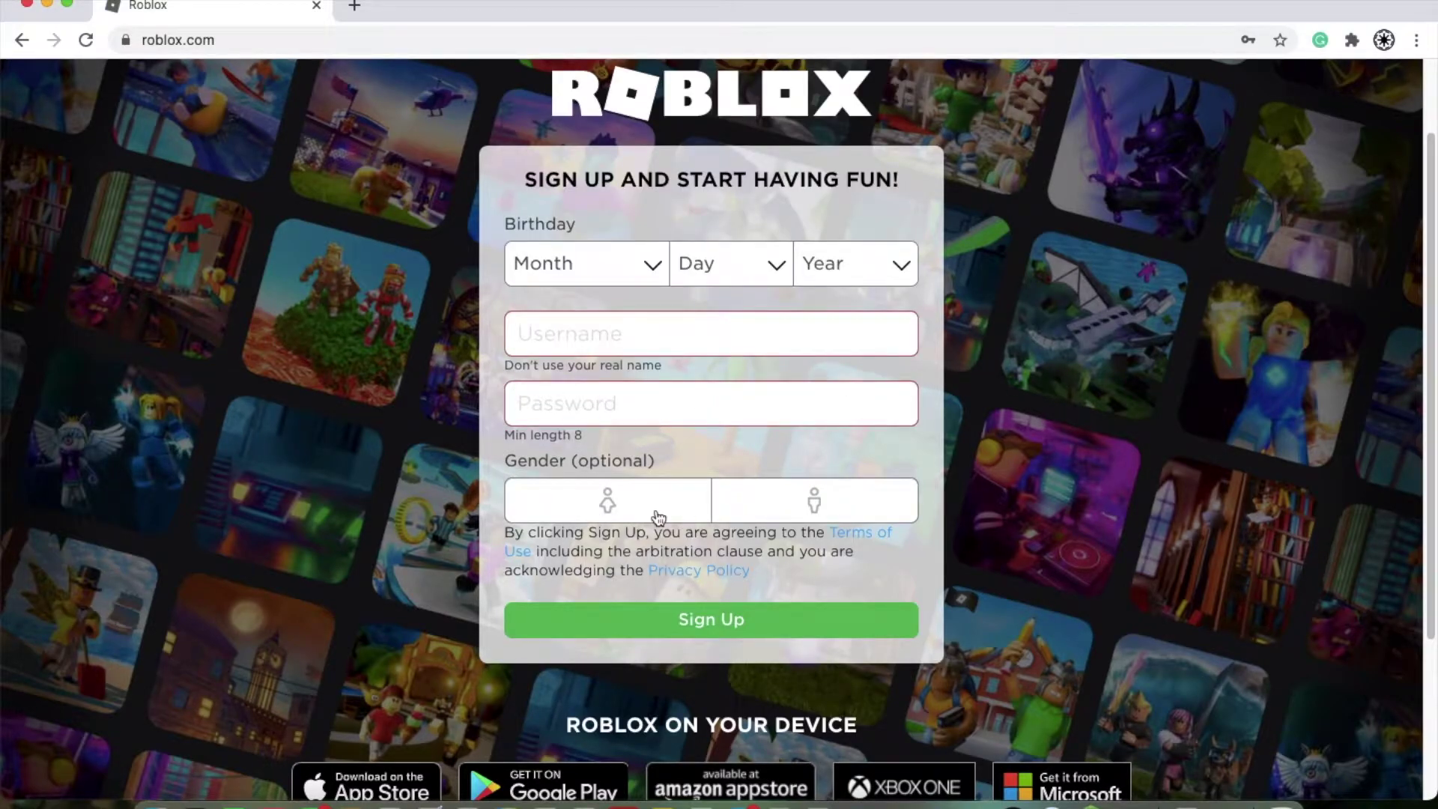
Step: Go to the Login to Roblox page
{"action": "scroll", "coordinate": [674, 520], "scroll_direction": "down", "scroll_amount": 3}
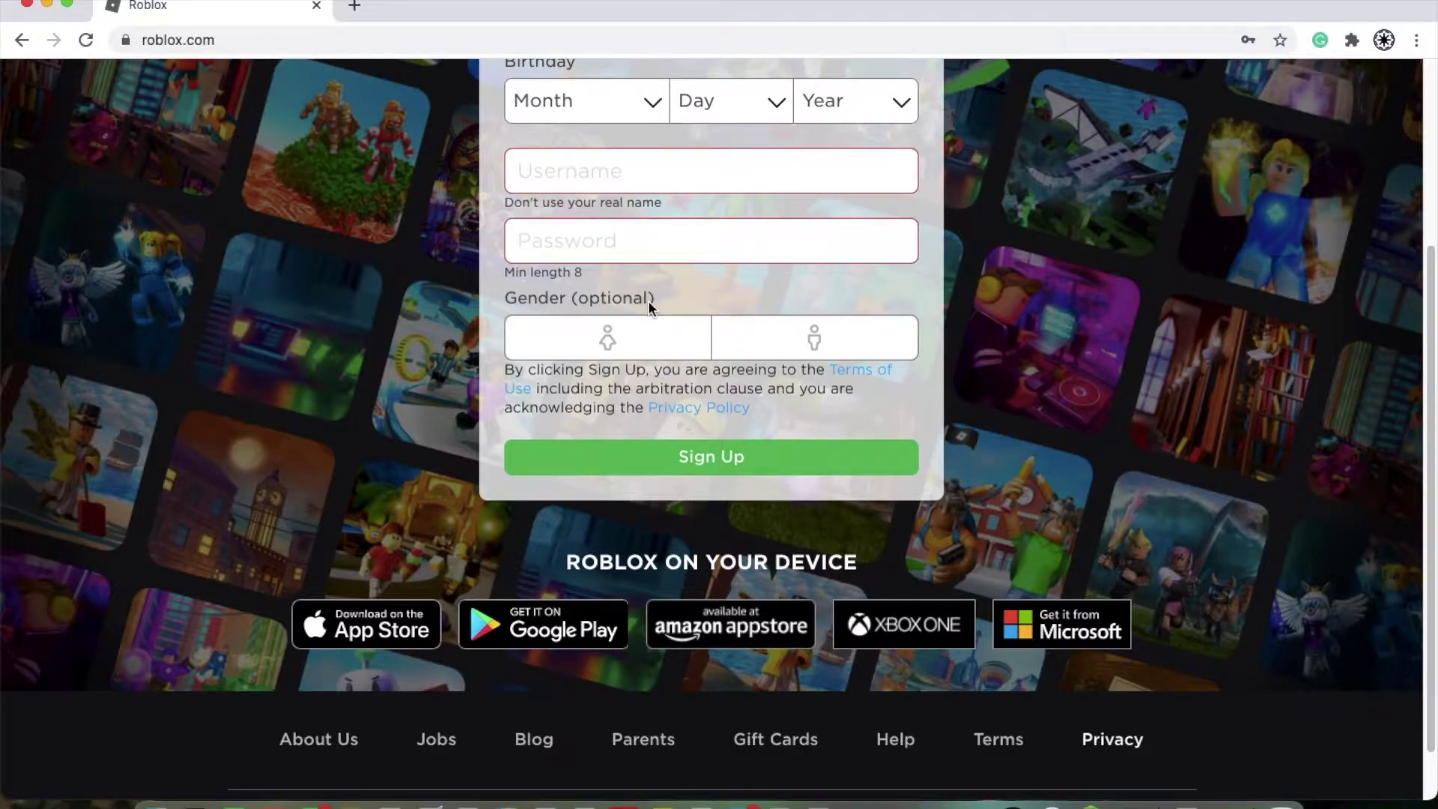
{"action": "scroll", "coordinate": [648, 299], "scroll_direction": "up", "scroll_amount": 3}
{"action": "scroll", "coordinate": [730, 586], "scroll_direction": "up", "scroll_amount": 2}
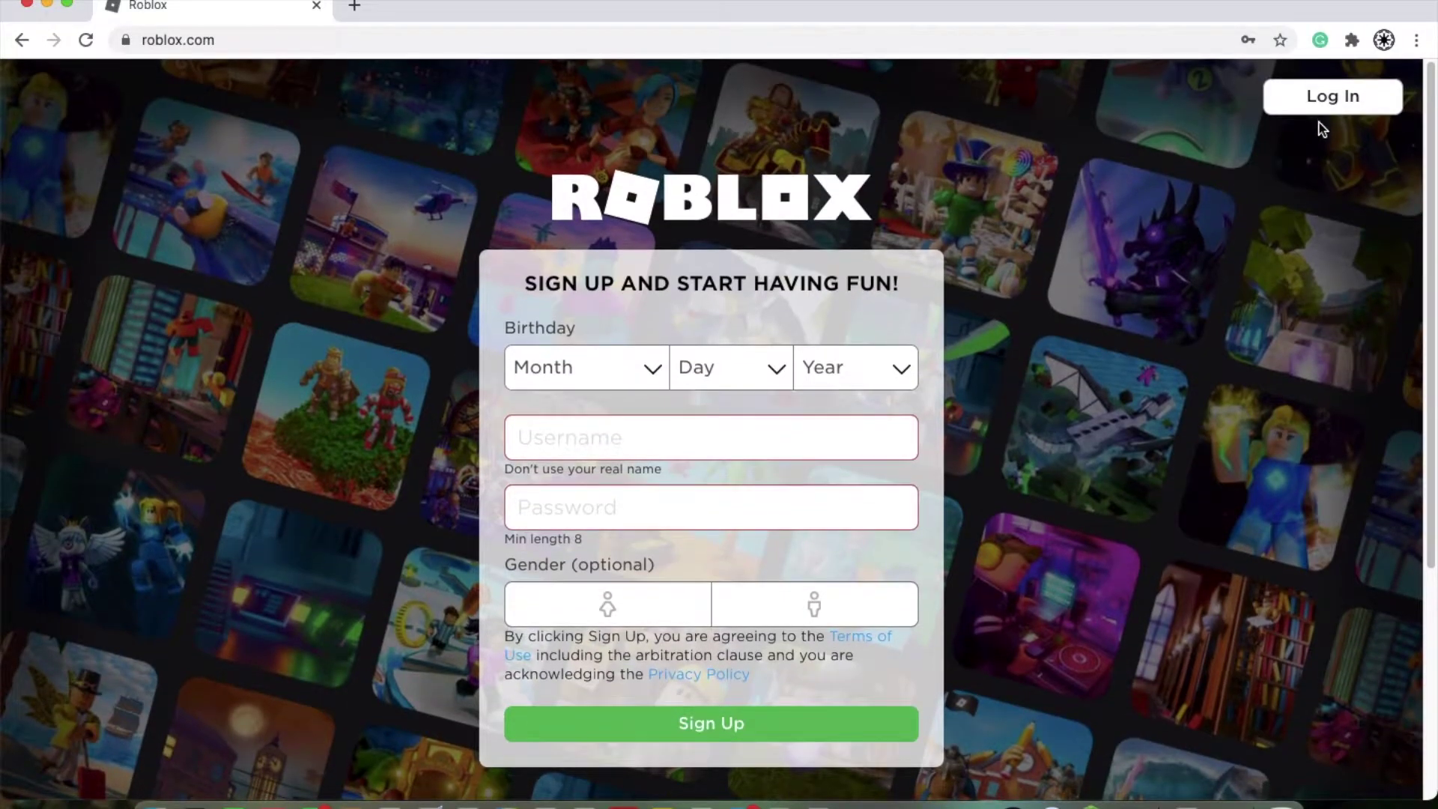
{"action": "left_click", "coordinate": [1301, 103]}
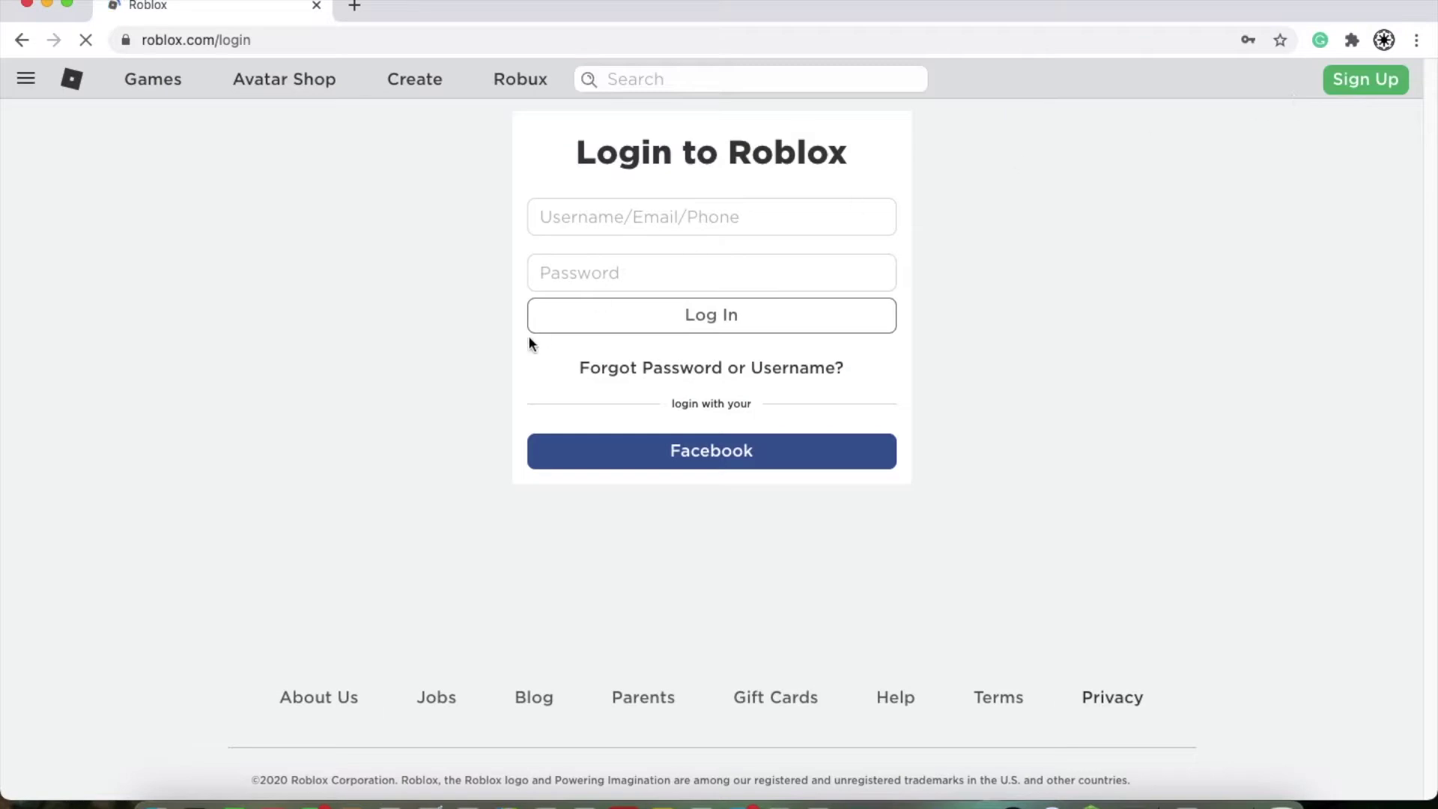
Step: Log in to Roblox using the saved account from Chrome's autofill list
{"action": "left_click", "coordinate": [650, 226]}
{"action": "left_click", "coordinate": [652, 258]}
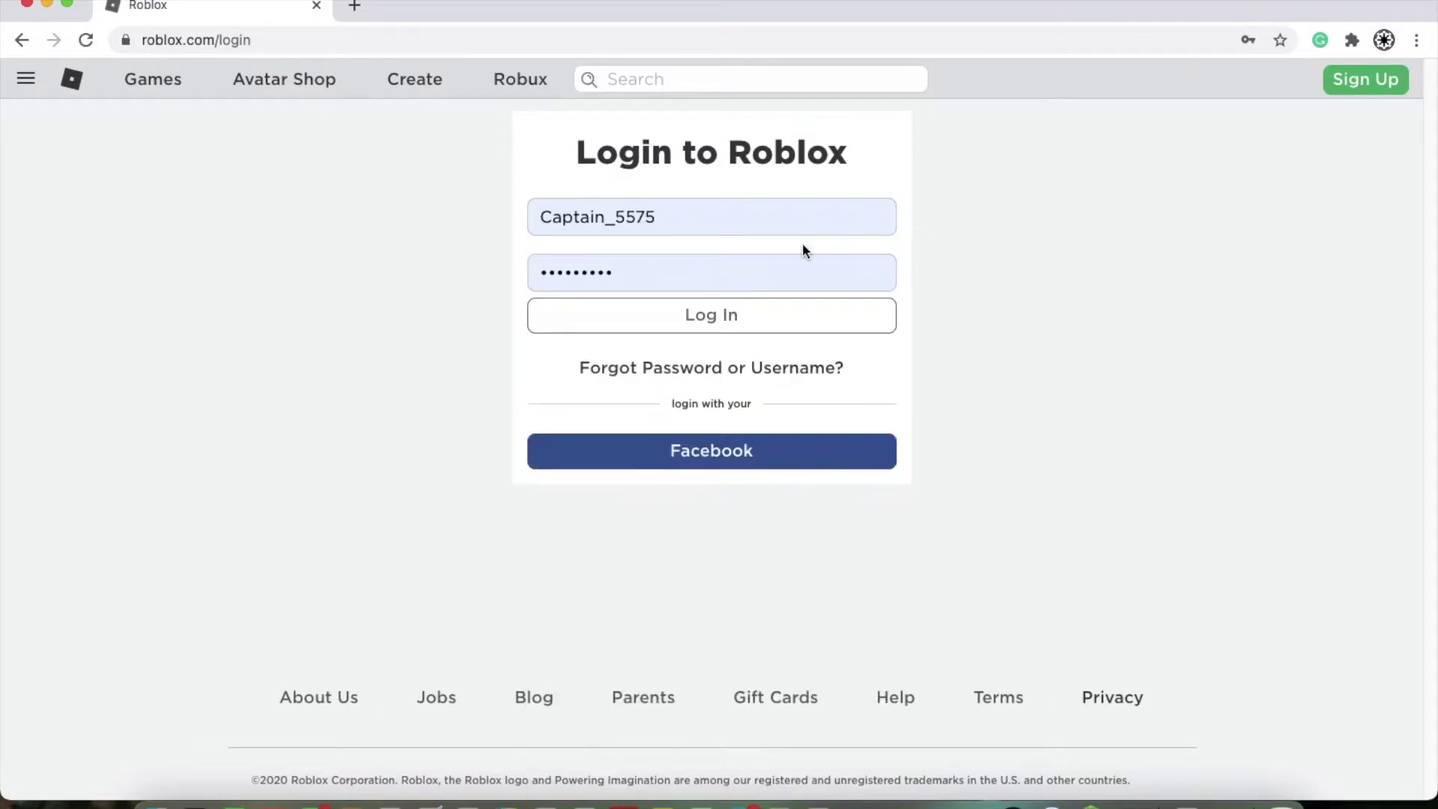
{"action": "left_click", "coordinate": [750, 322]}
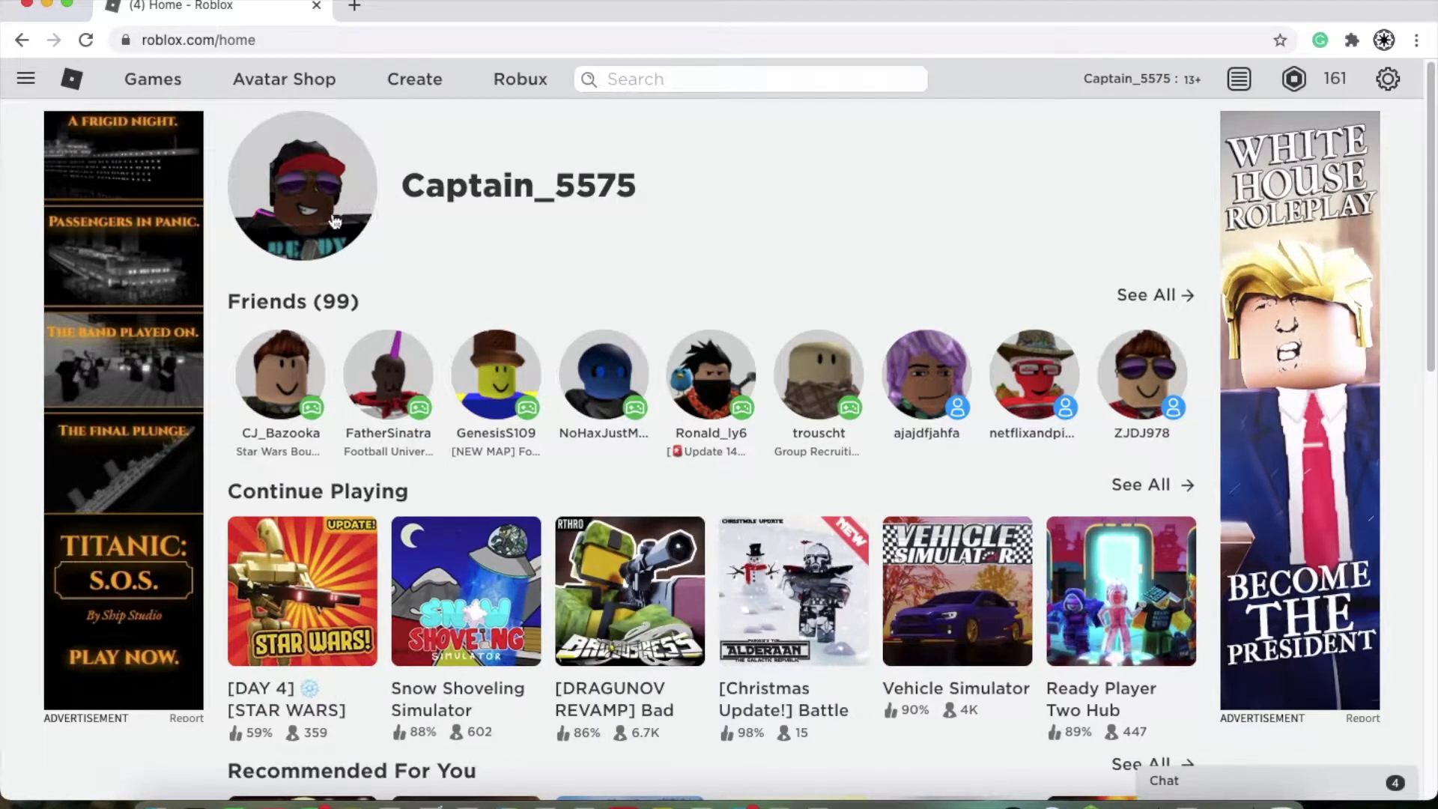
Step: Open Snow Shoveling Simulator from the Continue Playing row on the home page
{"action": "scroll", "coordinate": [232, 596], "scroll_direction": "down", "scroll_amount": 3}
{"action": "scroll", "coordinate": [504, 546], "scroll_direction": "down", "scroll_amount": 10}
{"action": "scroll", "coordinate": [365, 414], "scroll_direction": "up", "scroll_amount": 15}
{"action": "mouse_move", "coordinate": [365, 414]}
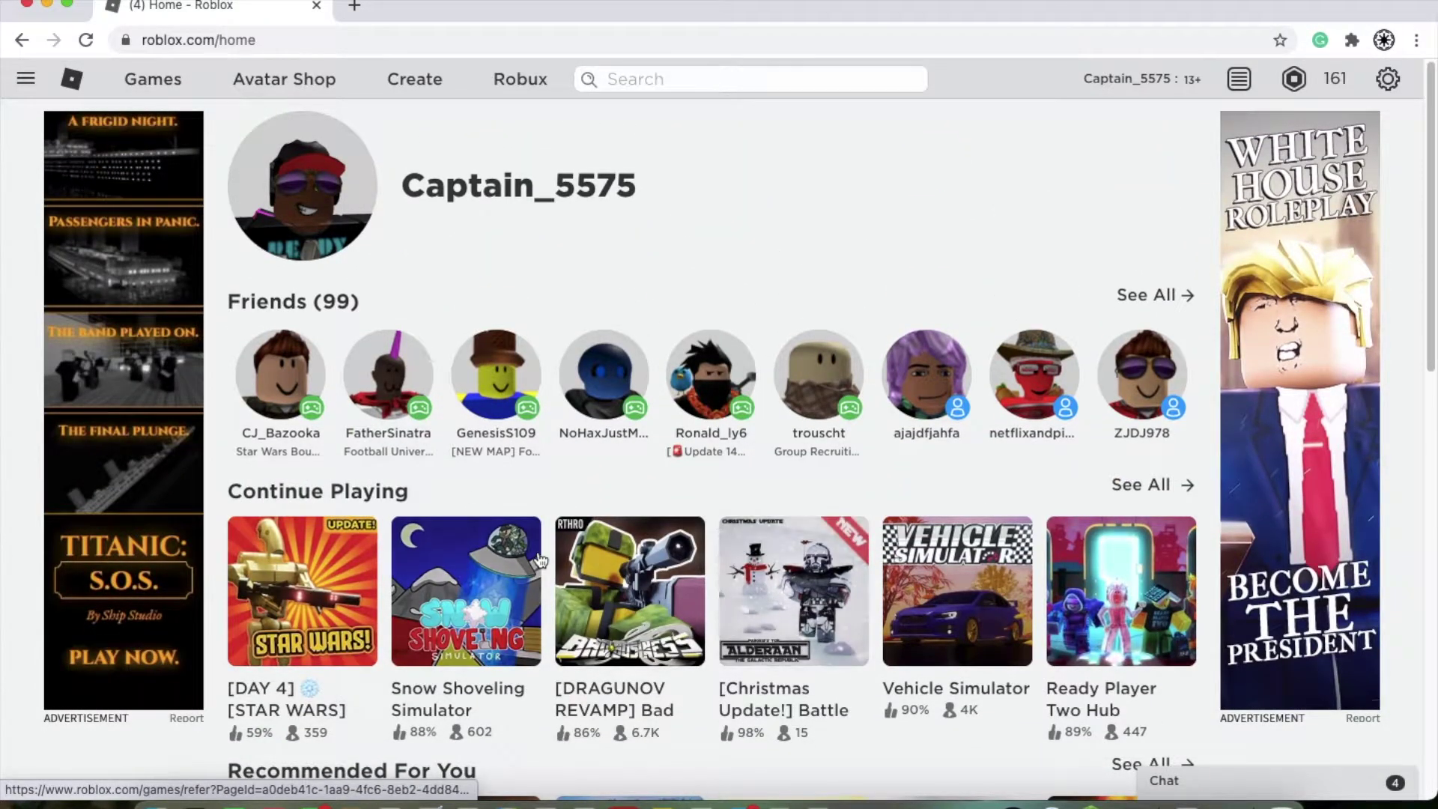
{"action": "left_click", "coordinate": [471, 589]}
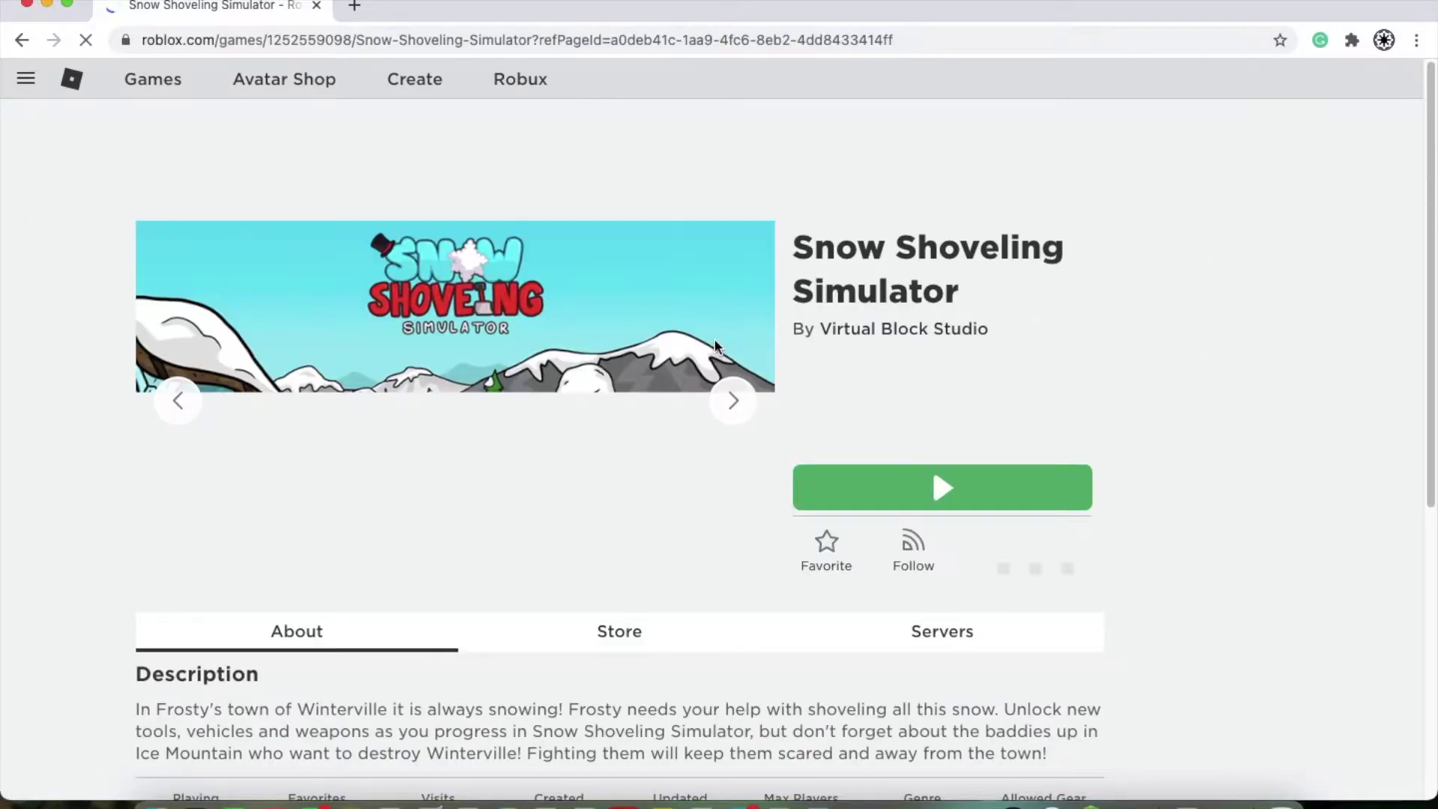
Step: Download the Roblox installer via Play and open the downloaded Roblox.dmg
{"action": "left_click", "coordinate": [901, 483]}
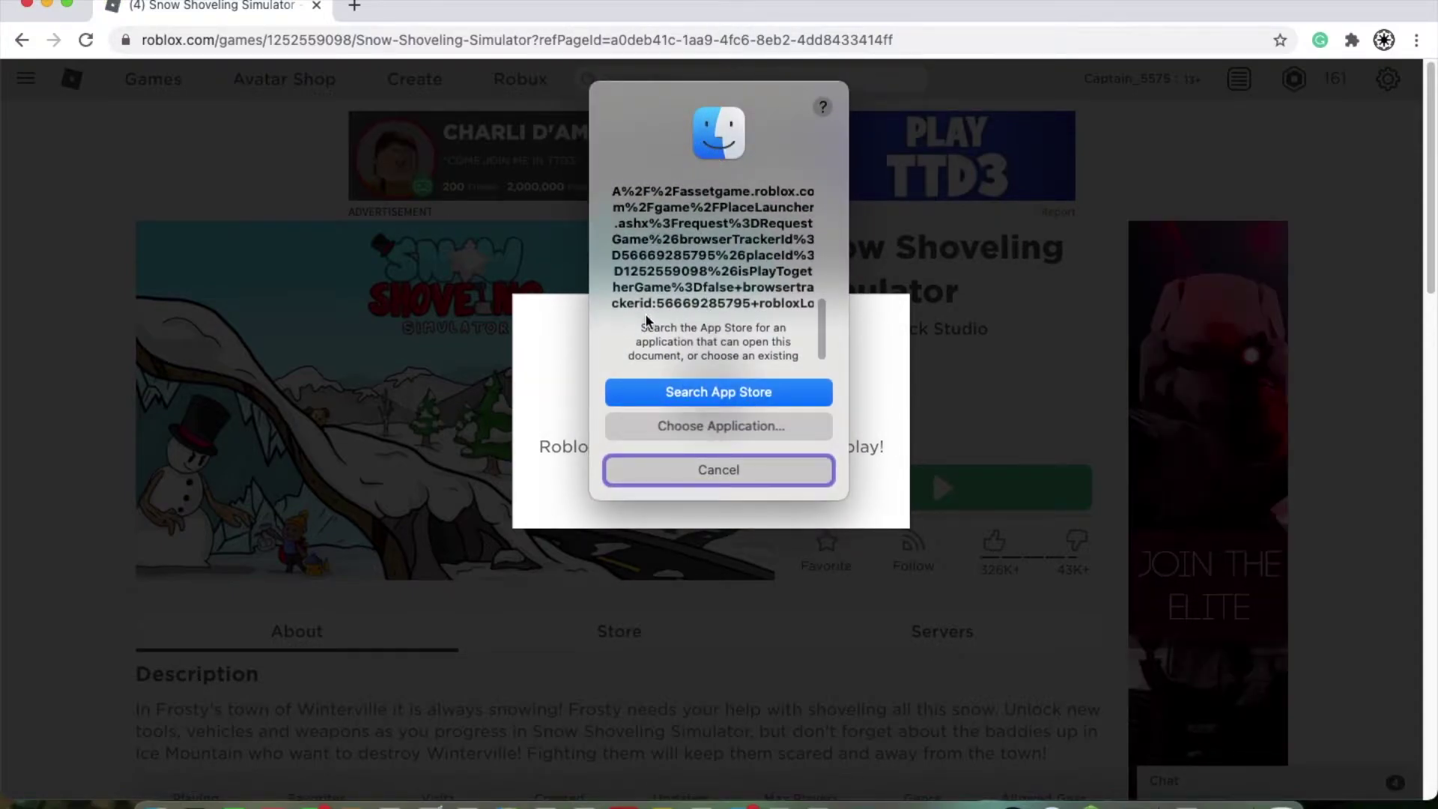
{"action": "left_click", "coordinate": [725, 470]}
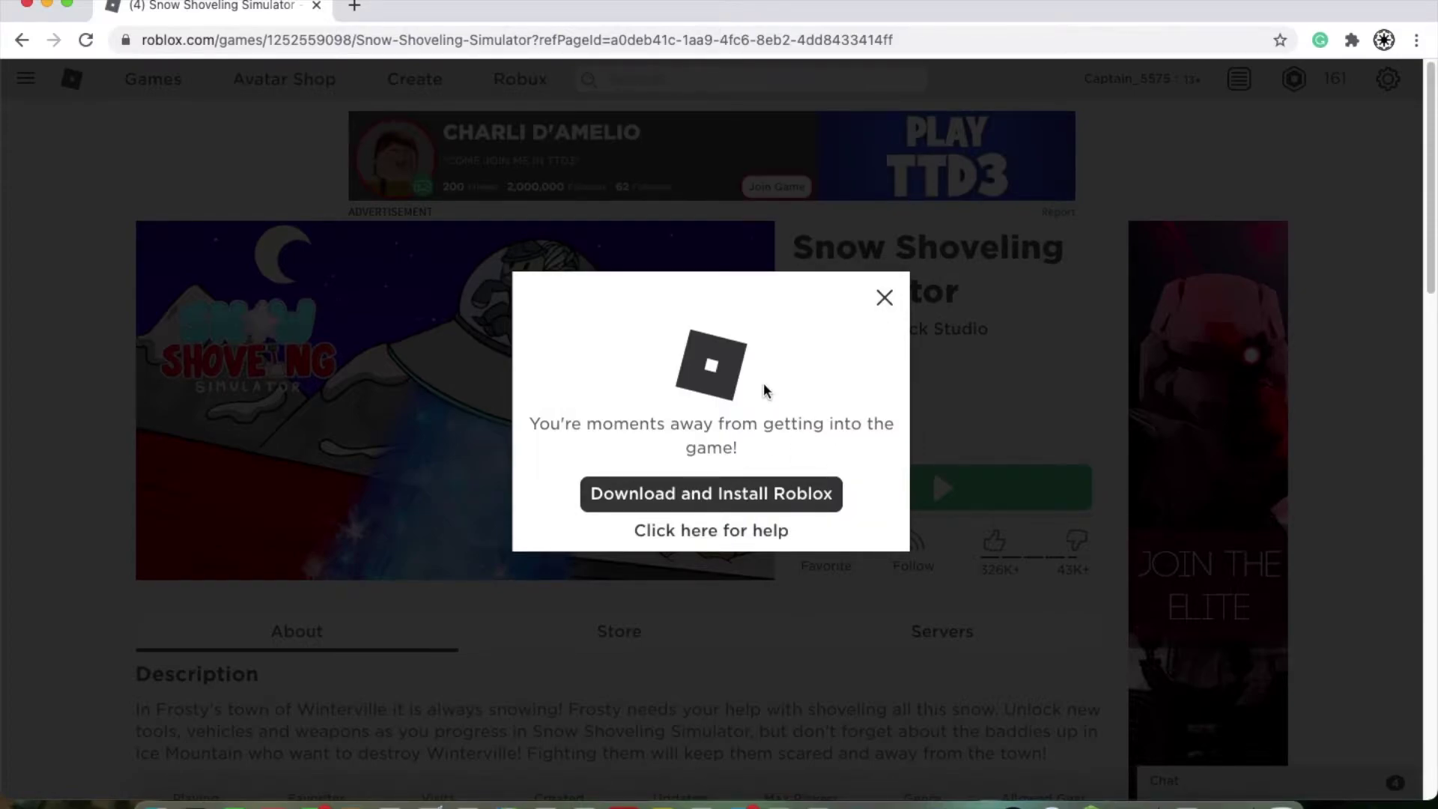
{"action": "left_click", "coordinate": [672, 500]}
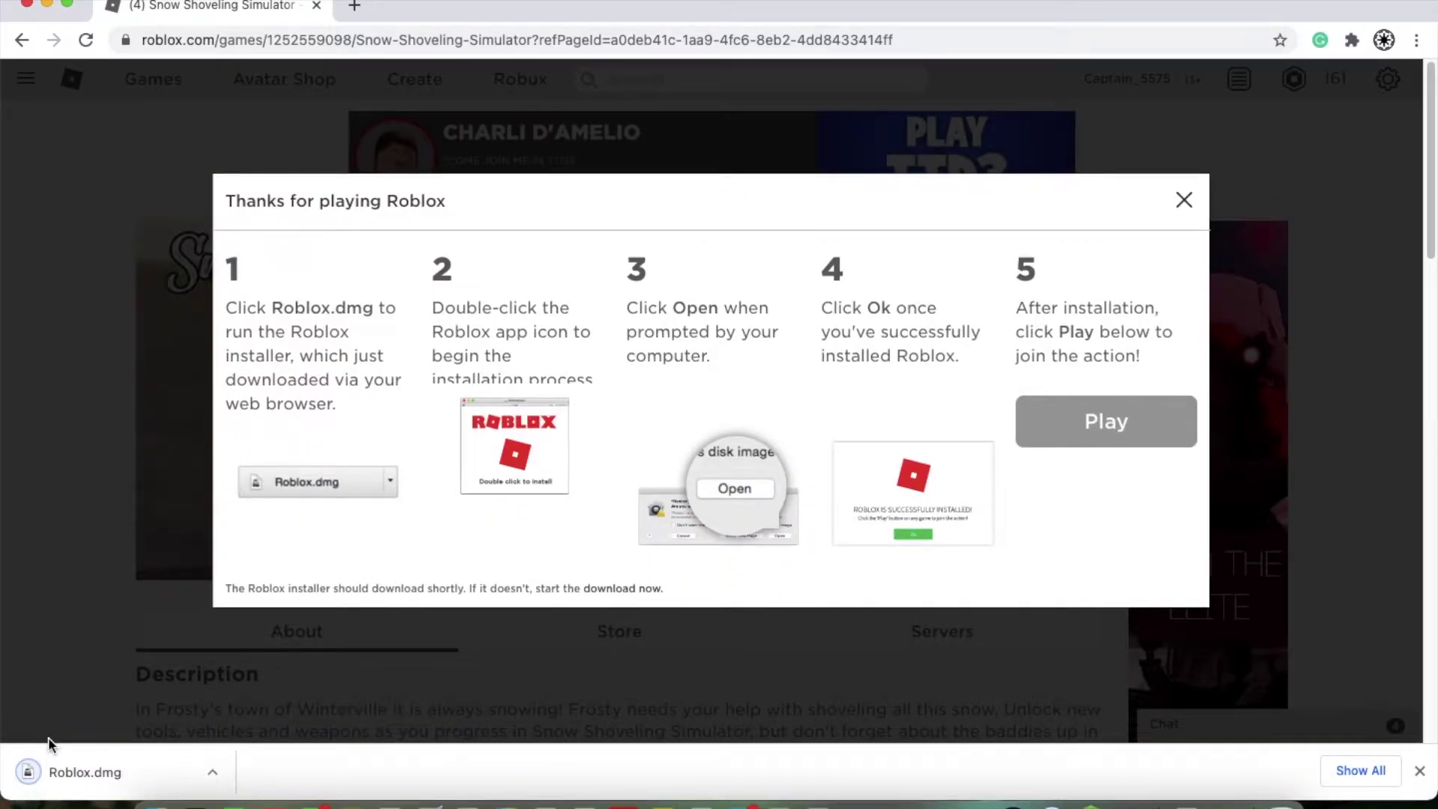
{"action": "left_click", "coordinate": [81, 780]}
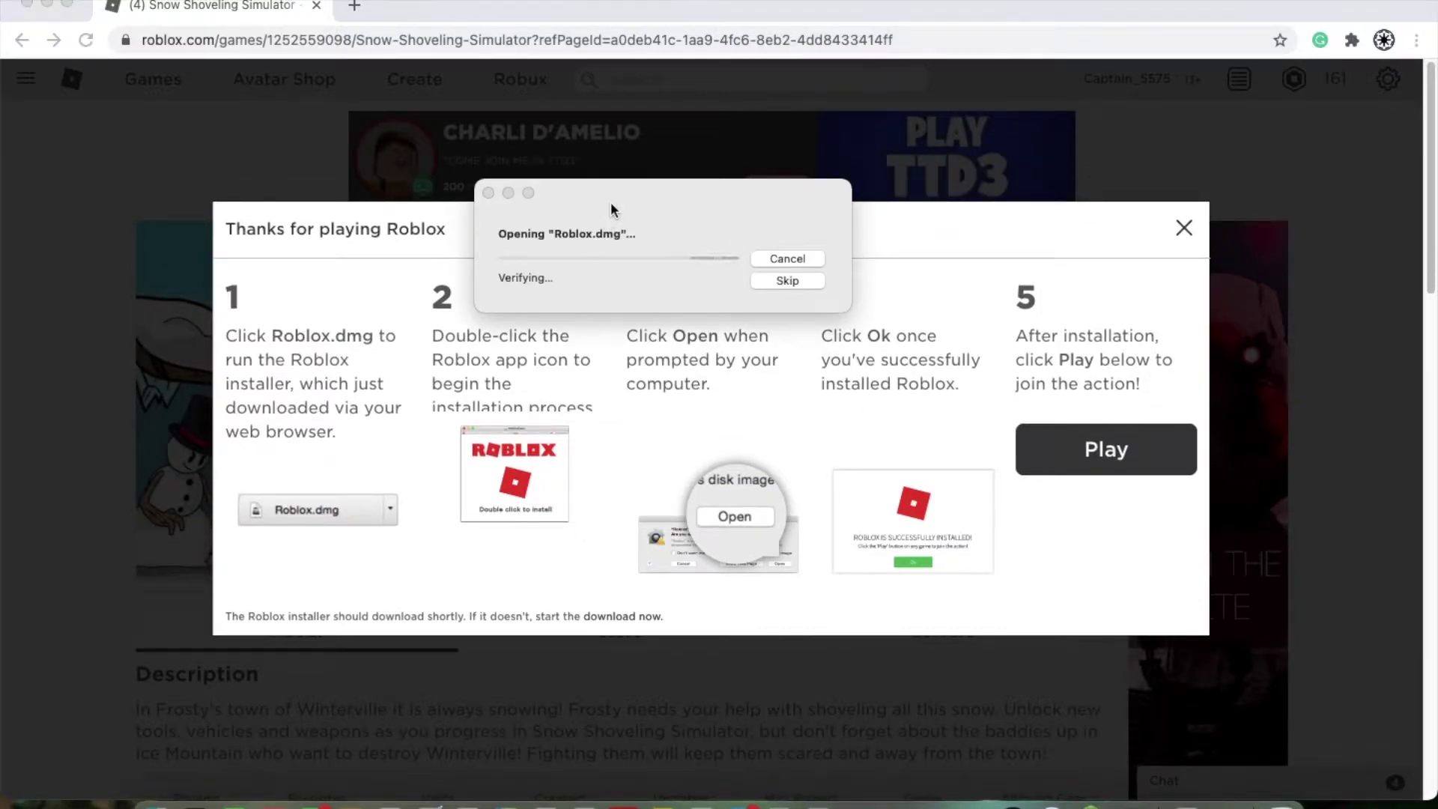
Step: Run the Roblox installer from the disk image and acknowledge the installation success message
{"action": "left_click_drag", "start_coordinate": [609, 201], "coordinate": [638, 196]}
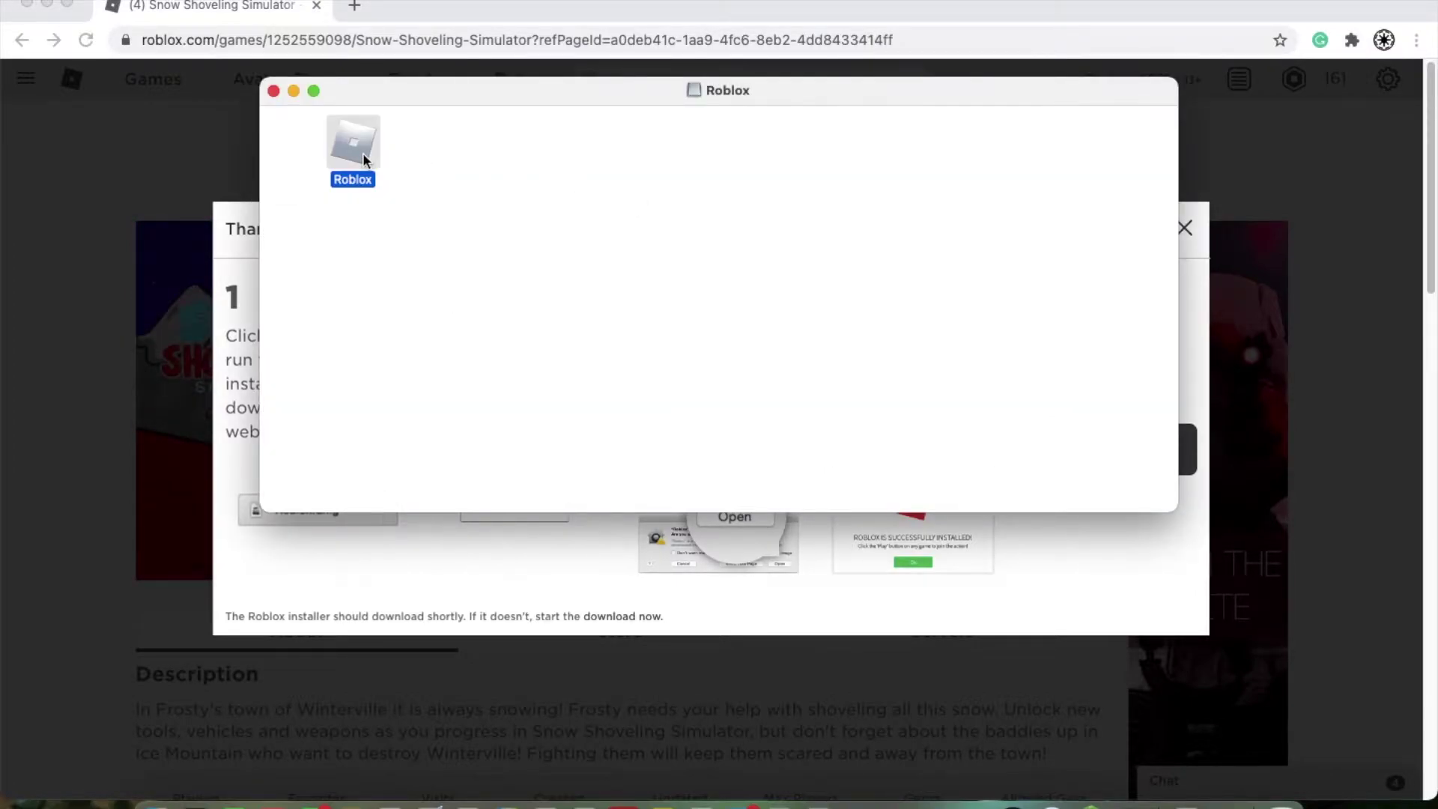
{"action": "double_click", "coordinate": [362, 155]}
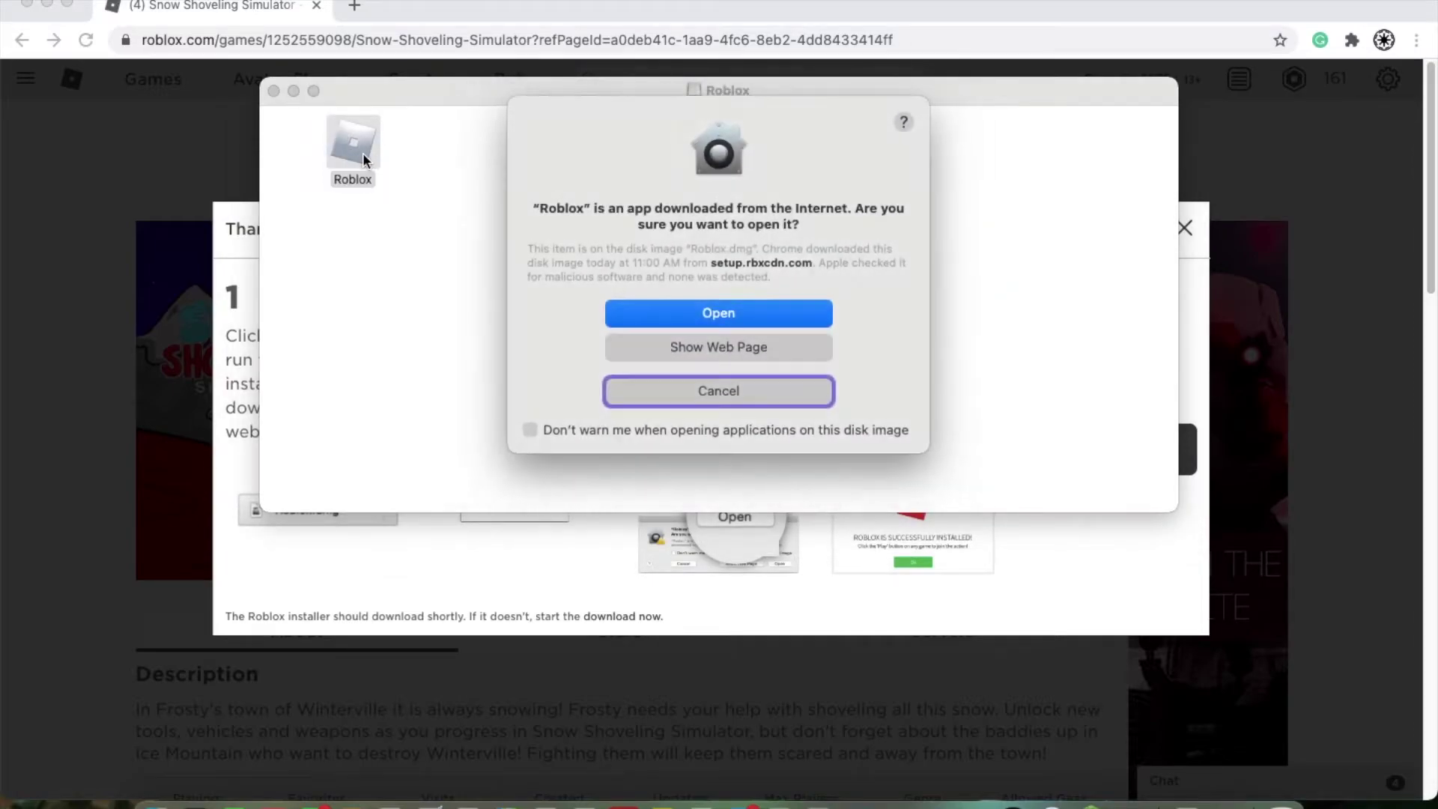
{"action": "left_click", "coordinate": [749, 317]}
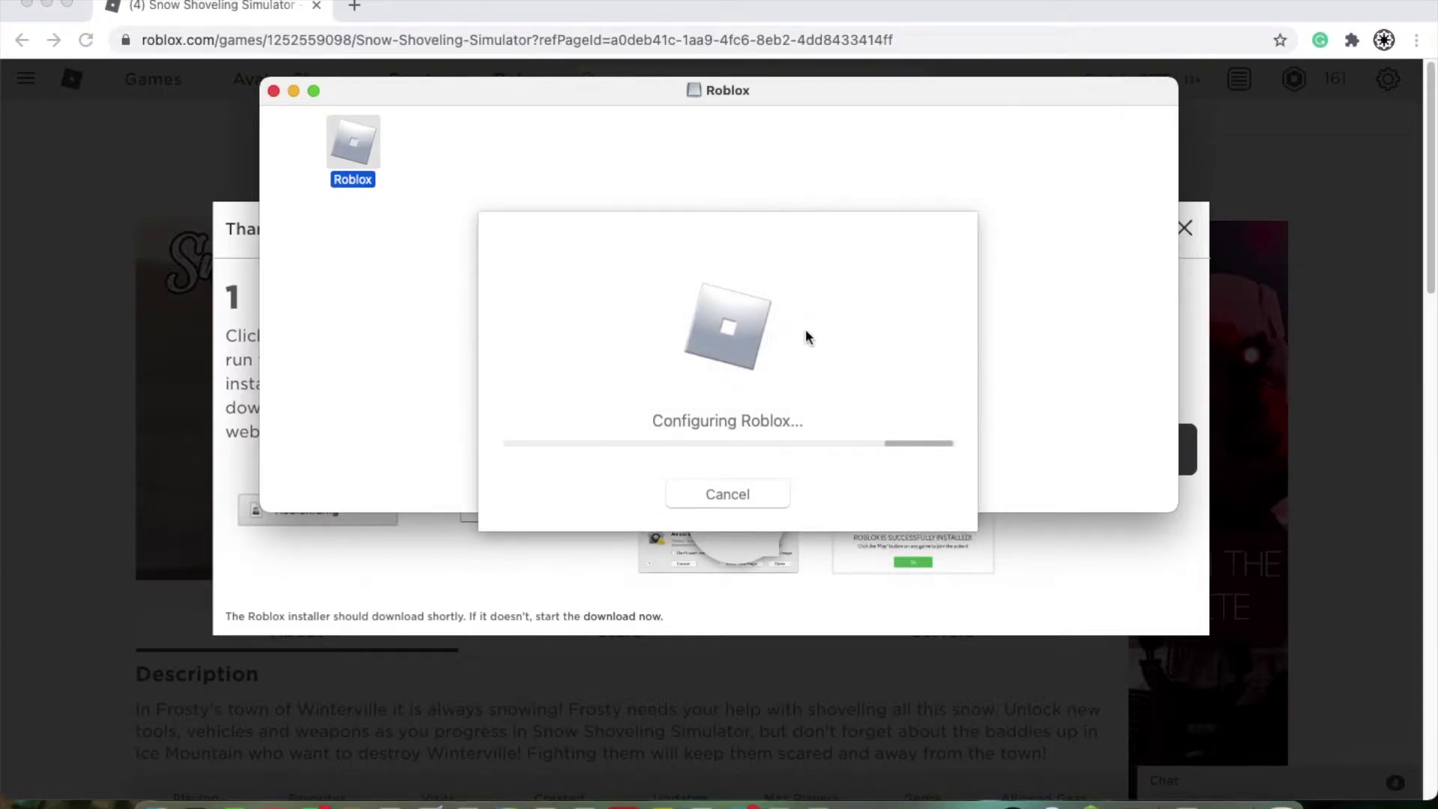
{"action": "left_click", "coordinate": [266, 78]}
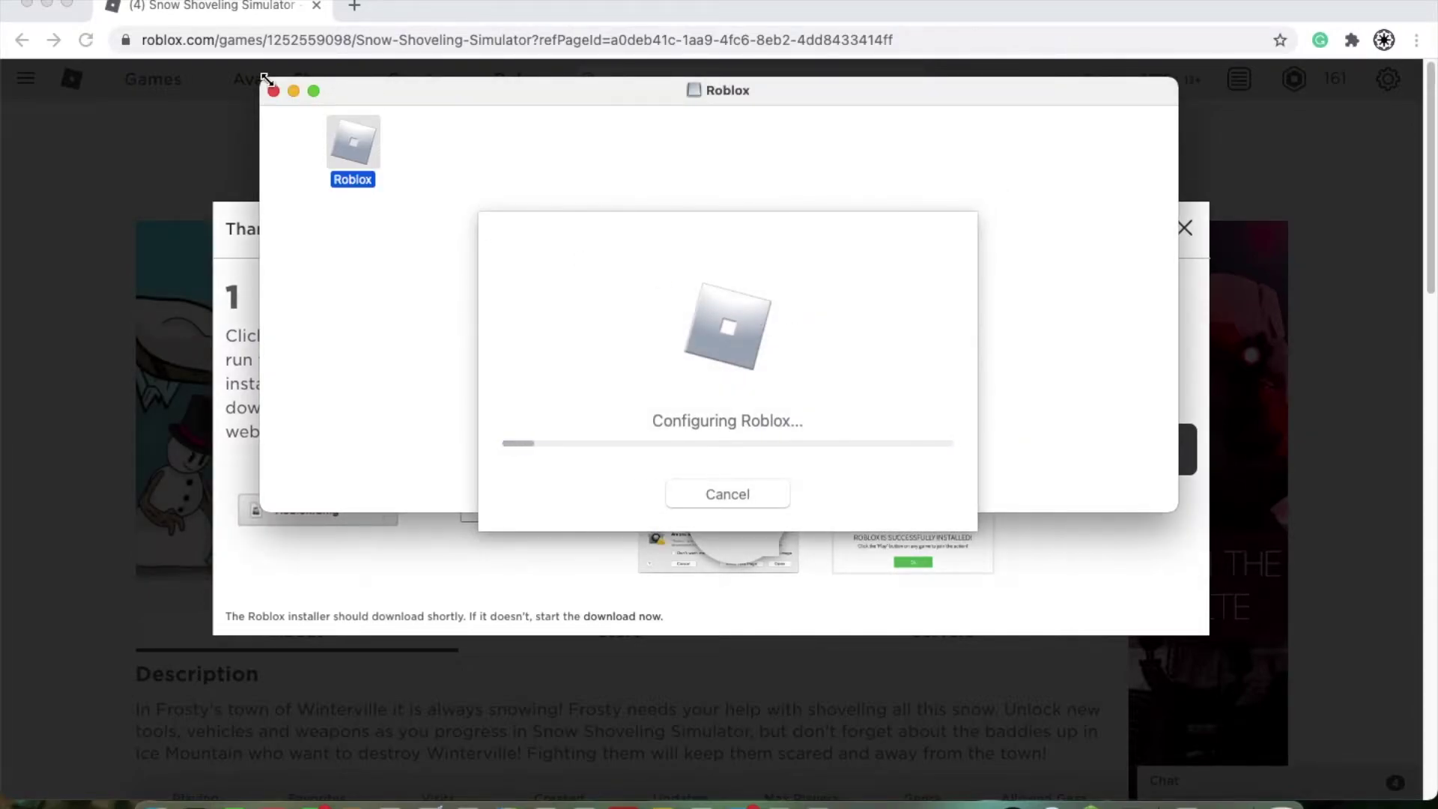
{"action": "left_click", "coordinate": [296, 92]}
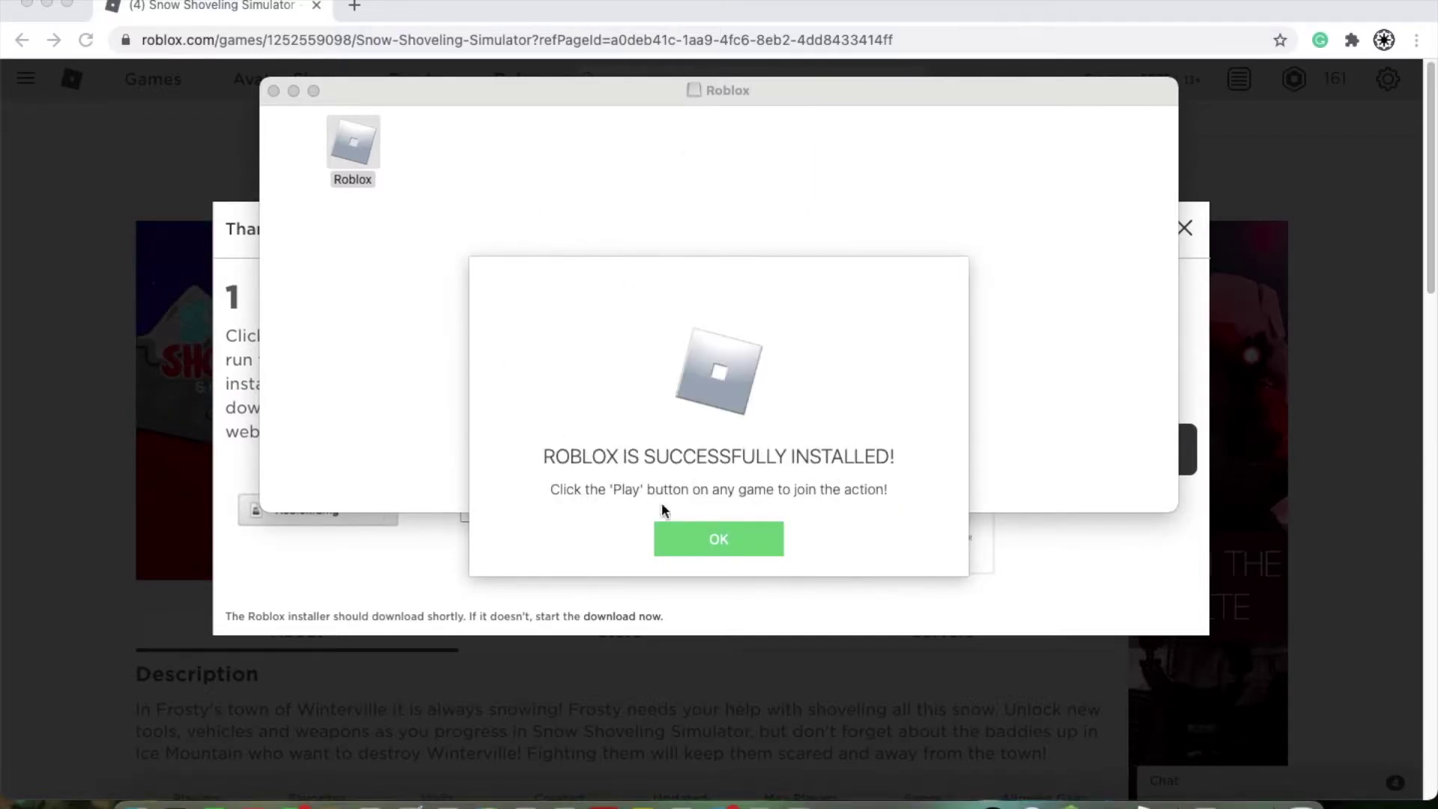
{"action": "left_click", "coordinate": [694, 539]}
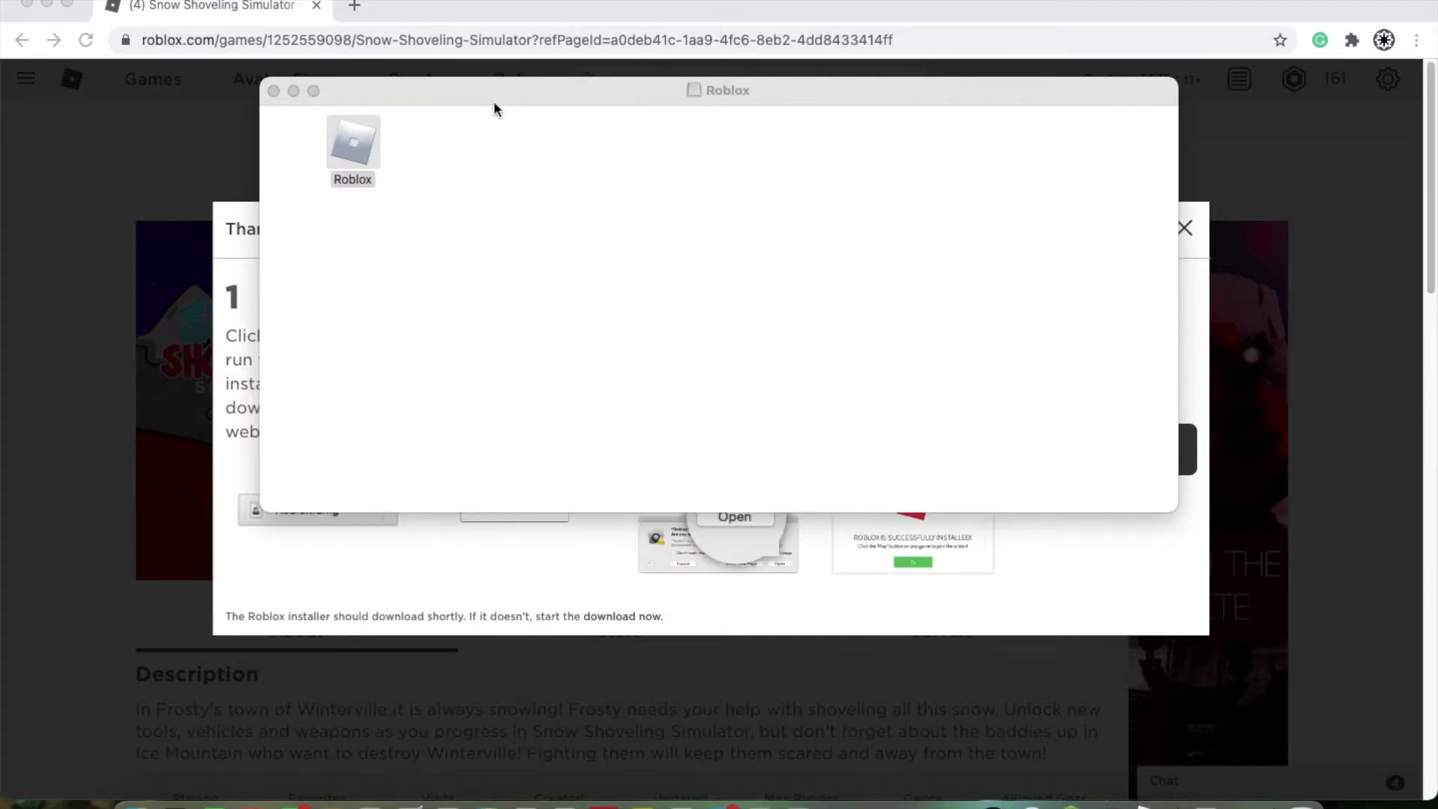
Step: Close the disk image window and install instructions, then return to the Roblox home page
{"action": "left_click", "coordinate": [274, 91]}
{"action": "left_click", "coordinate": [1181, 230]}
{"action": "left_click", "coordinate": [1184, 230]}
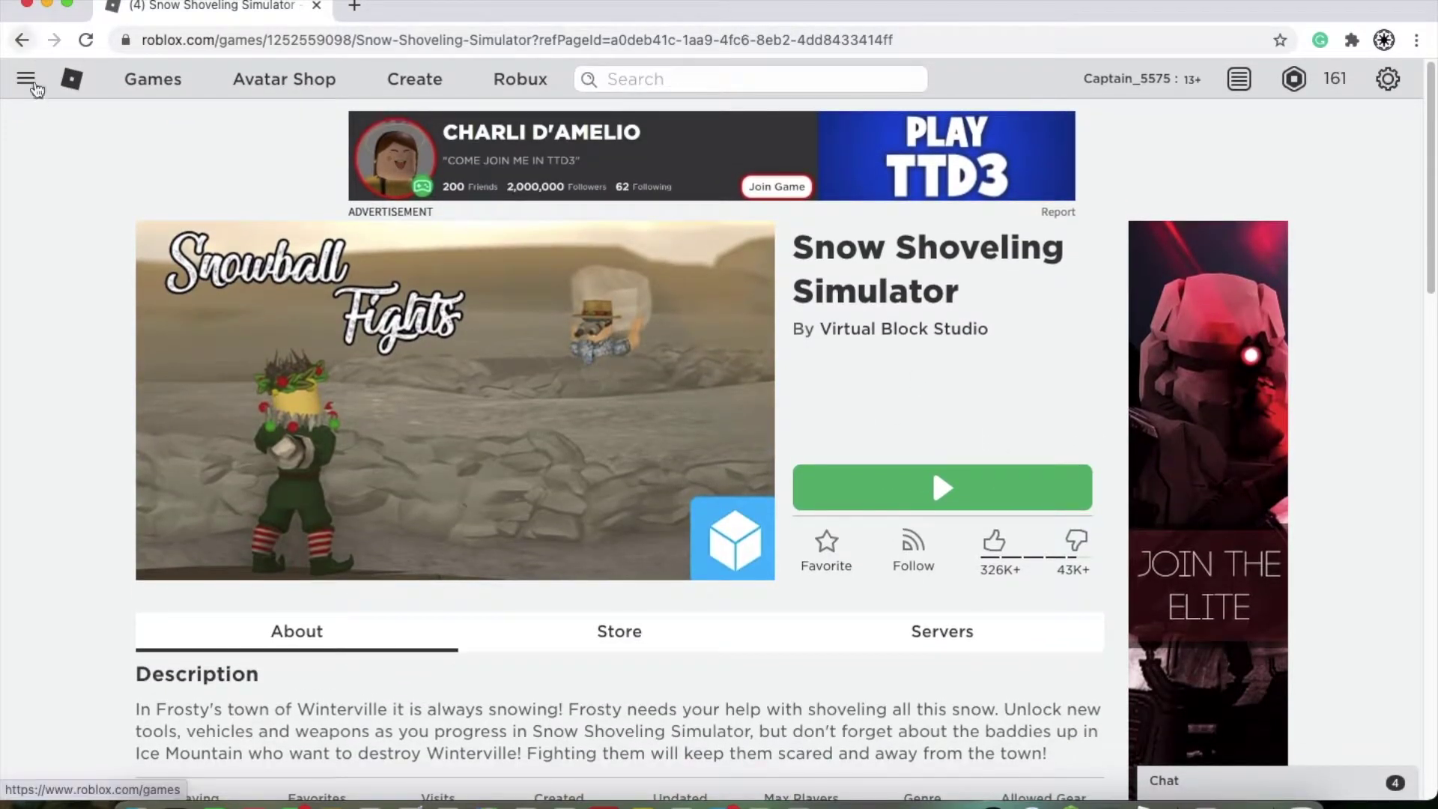
{"action": "left_click", "coordinate": [31, 89]}
{"action": "left_click", "coordinate": [65, 166]}
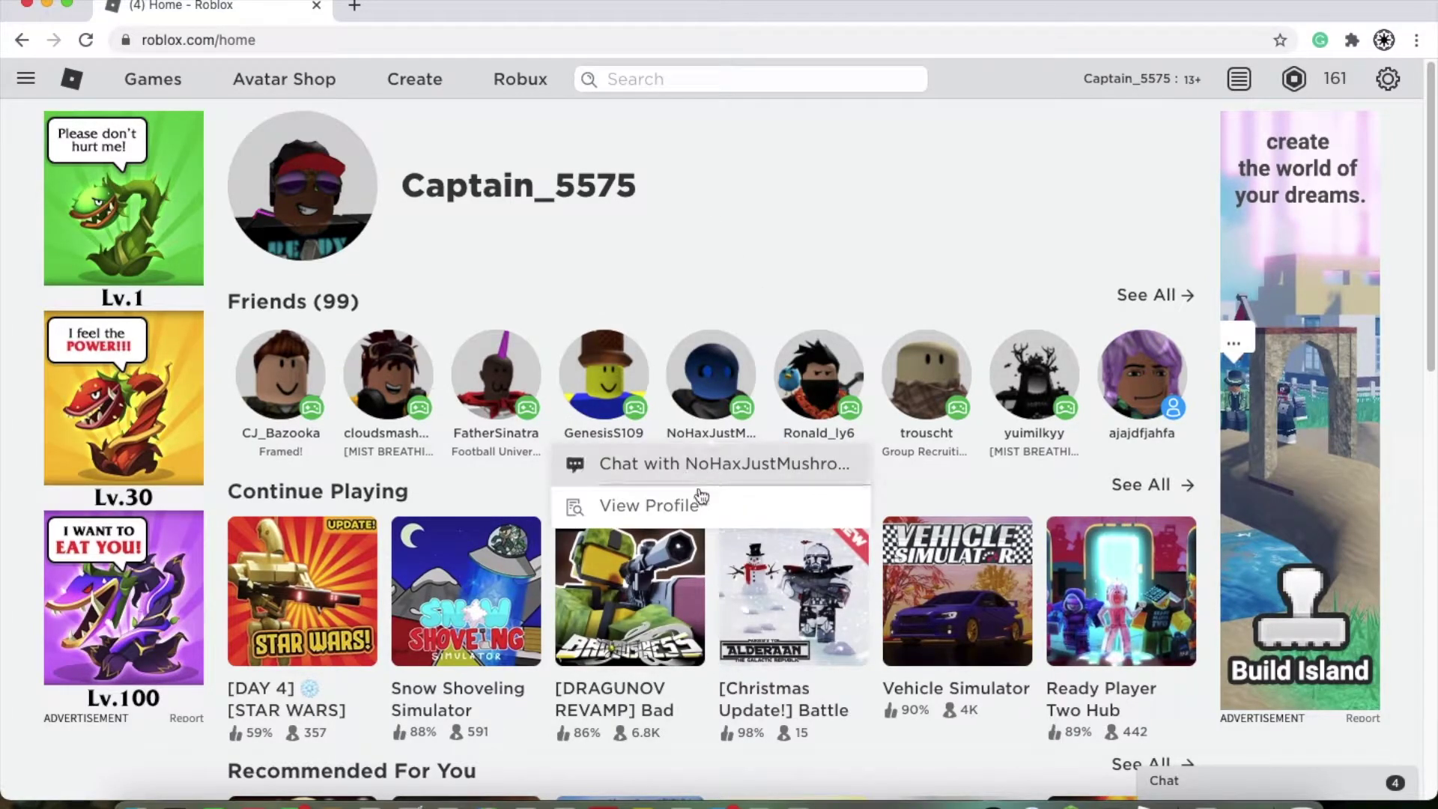
{"action": "left_click", "coordinate": [26, 78]}
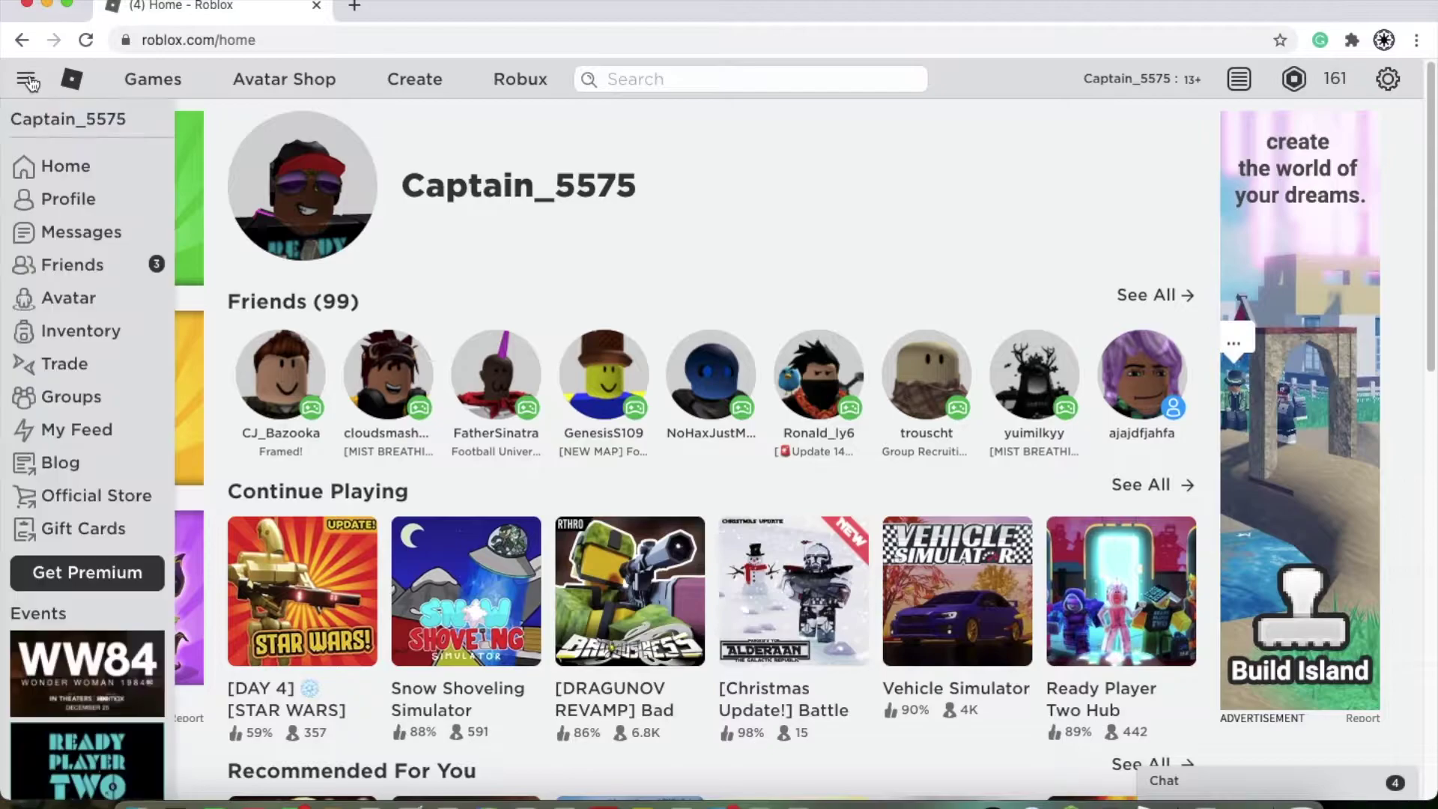
Step: Open the profile page and show the second page of Currently Wearing items
{"action": "left_click", "coordinate": [87, 202]}
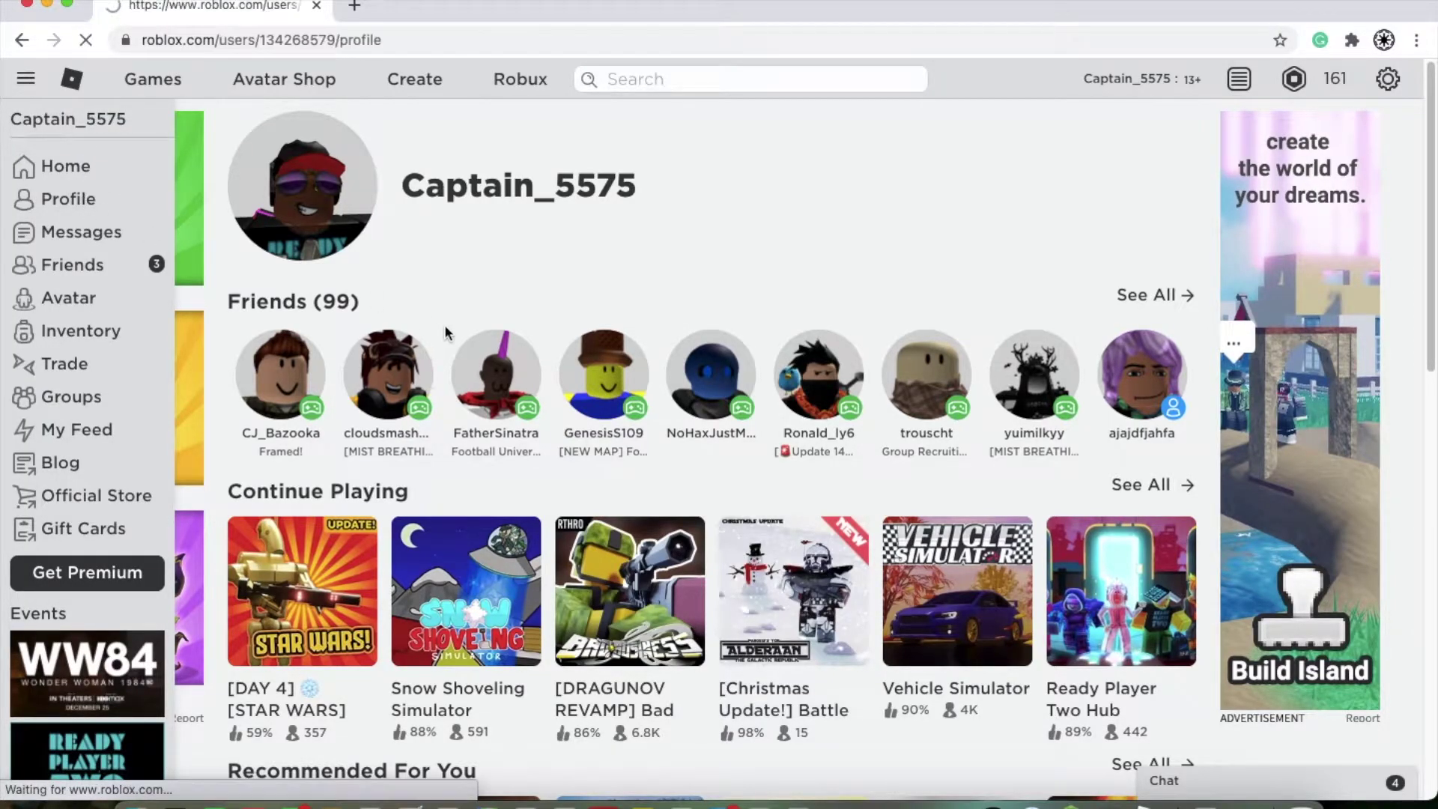
{"action": "scroll", "coordinate": [554, 482], "scroll_direction": "down", "scroll_amount": 2}
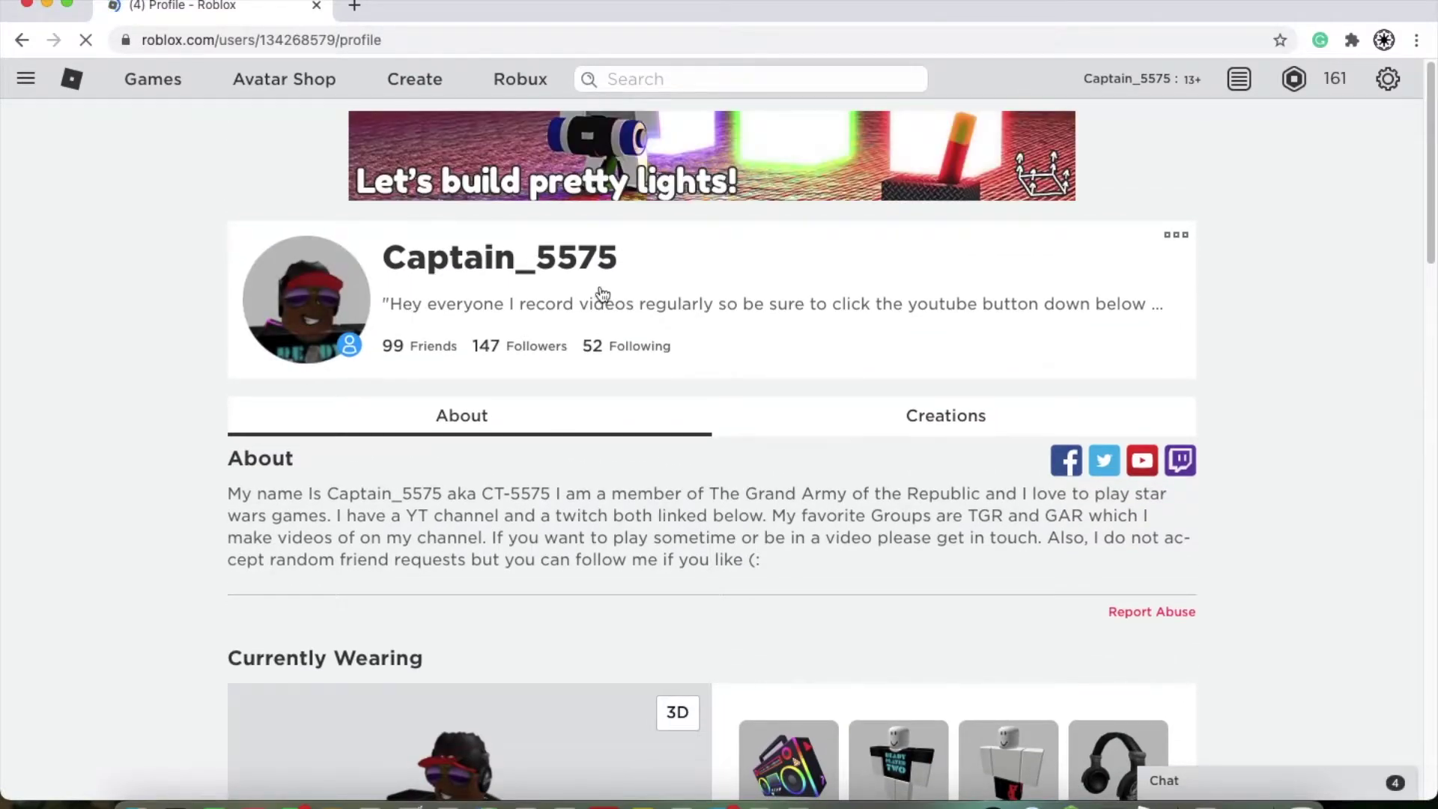
{"action": "scroll", "coordinate": [561, 382], "scroll_direction": "down", "scroll_amount": 4}
{"action": "scroll", "coordinate": [563, 387], "scroll_direction": "down", "scroll_amount": 3}
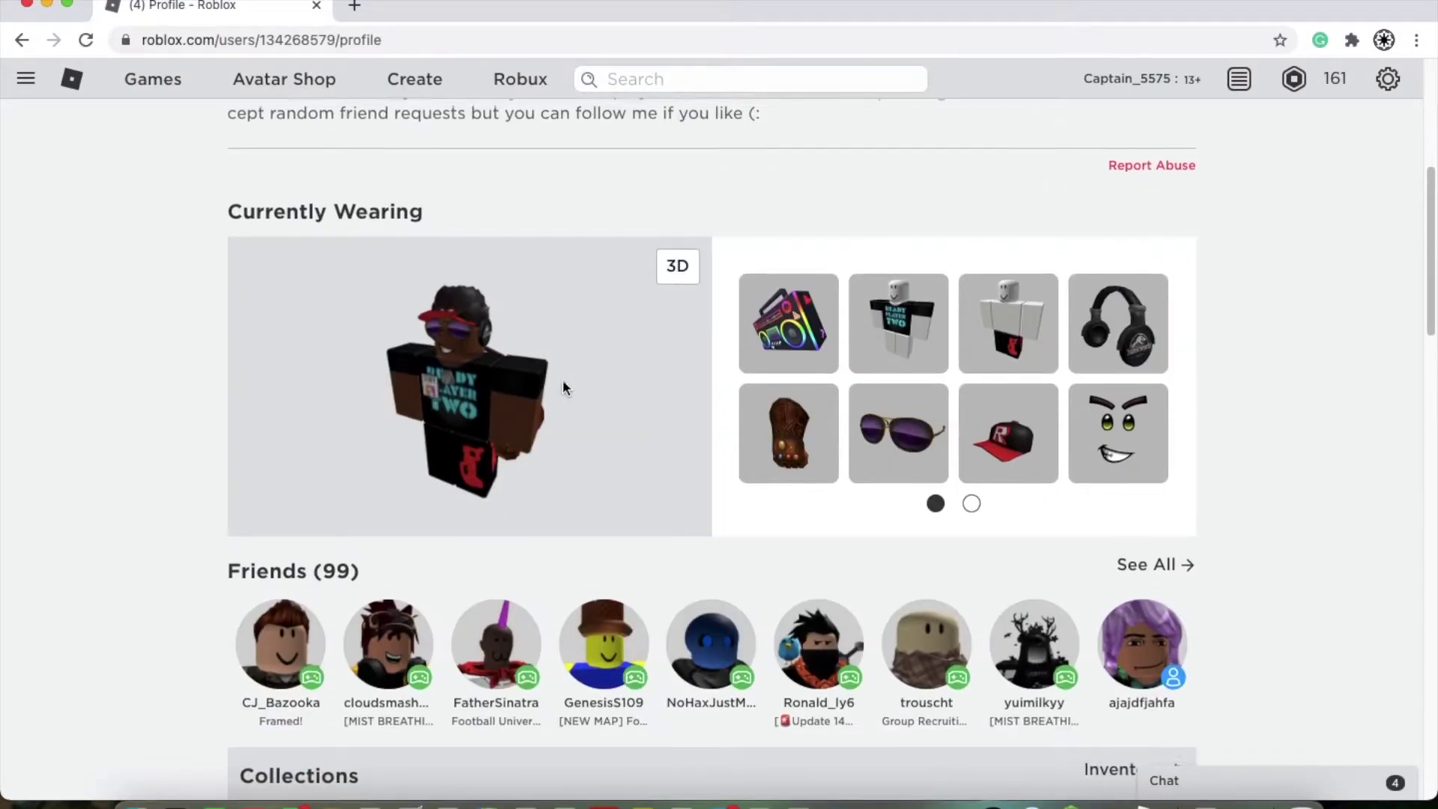
{"action": "left_click", "coordinate": [971, 459]}
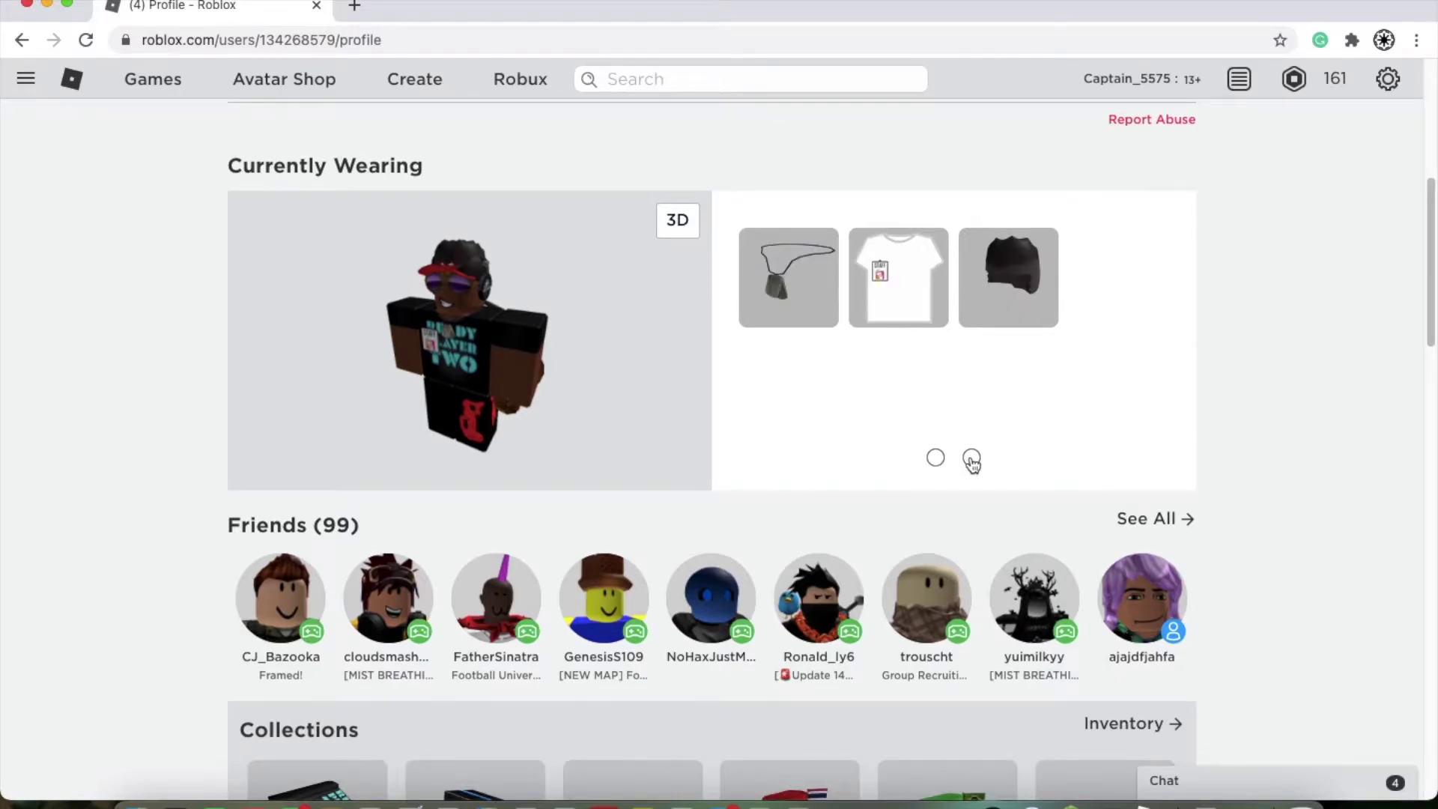
Step: Scroll through the rest of the profile page and back up to About
{"action": "scroll", "coordinate": [971, 461], "scroll_direction": "down", "scroll_amount": 5}
{"action": "scroll", "coordinate": [391, 466], "scroll_direction": "down", "scroll_amount": 6}
{"action": "scroll", "coordinate": [695, 659], "scroll_direction": "up", "scroll_amount": 17}
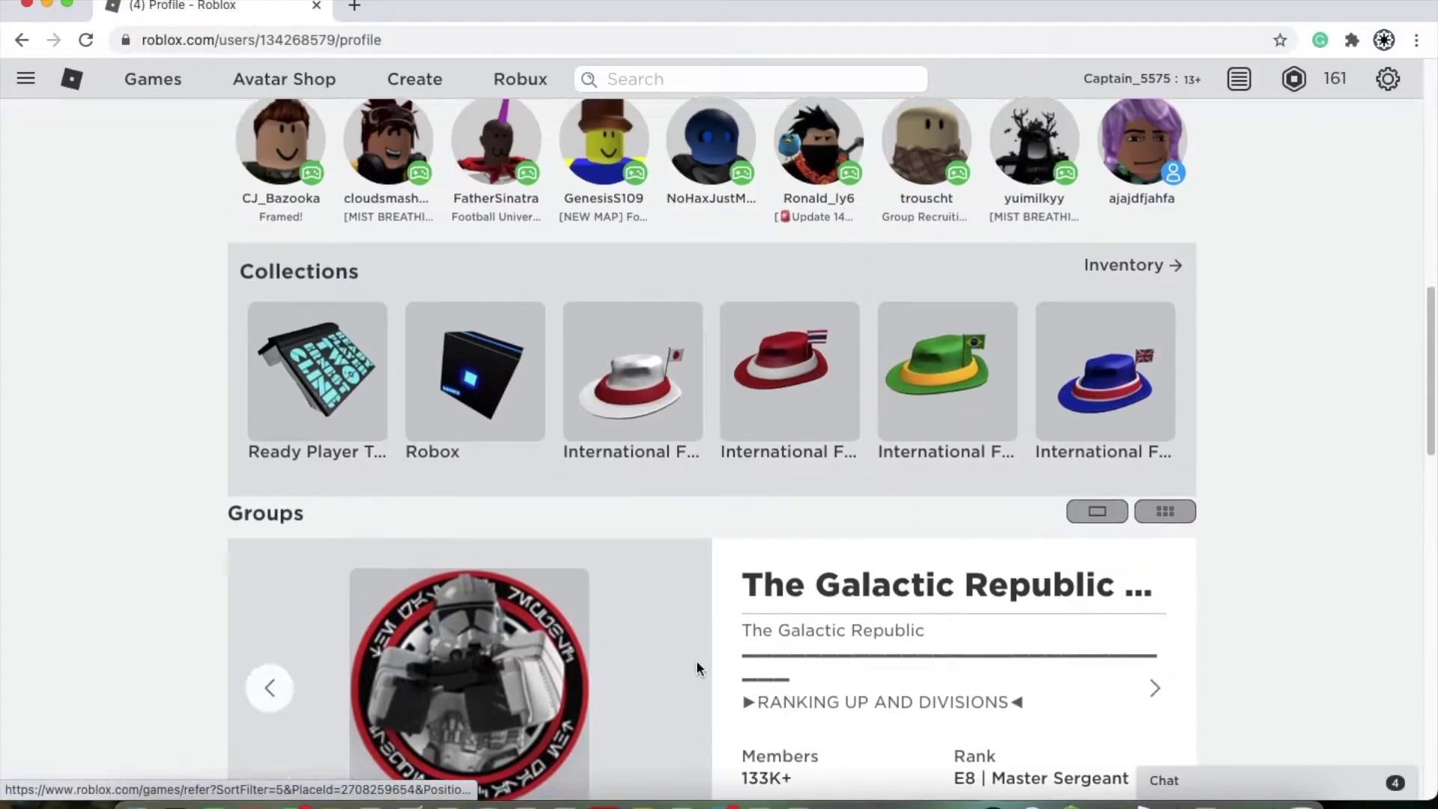
{"action": "scroll", "coordinate": [793, 510], "scroll_direction": "down", "scroll_amount": 3}
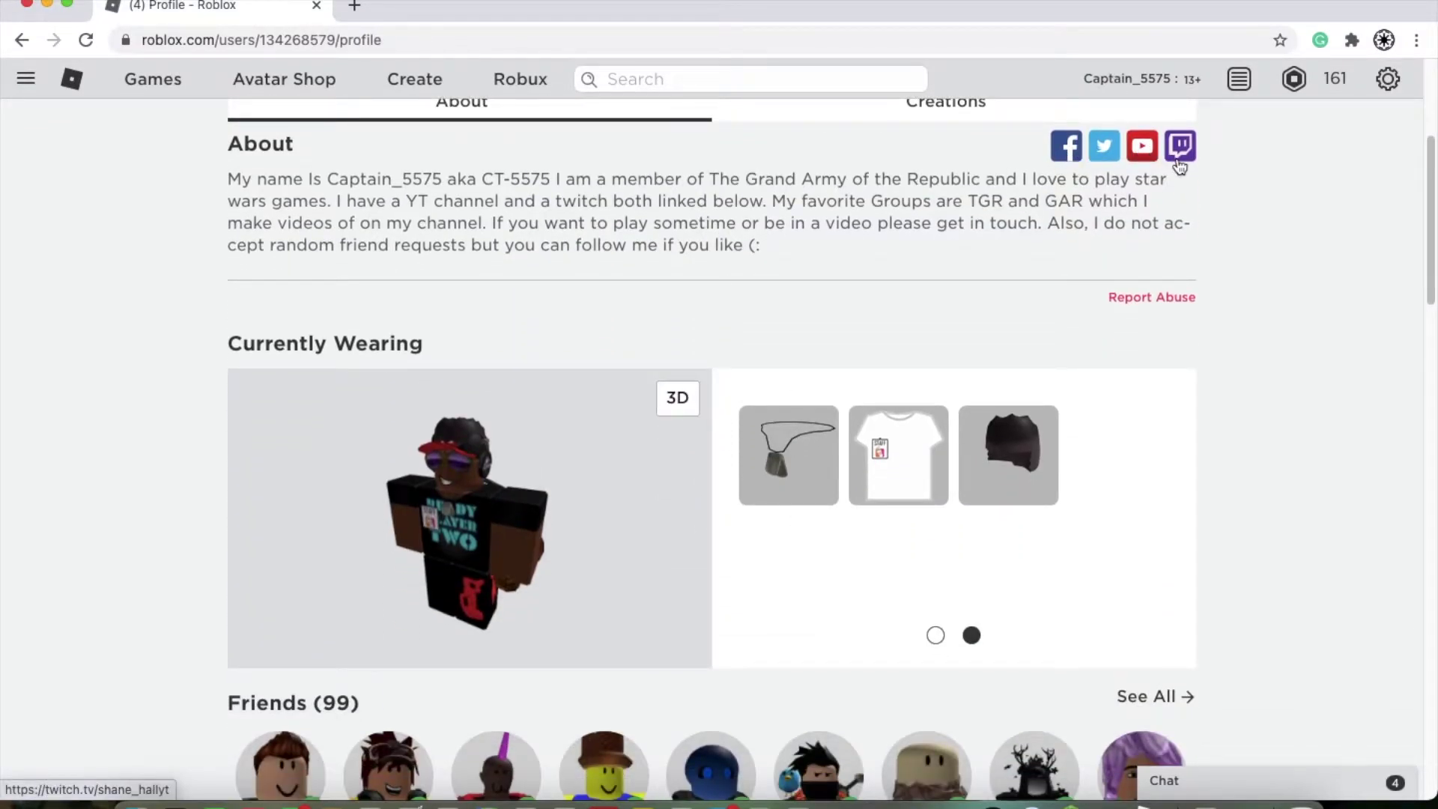
{"action": "scroll", "coordinate": [1179, 166], "scroll_direction": "down", "scroll_amount": 2}
{"action": "scroll", "coordinate": [1177, 163], "scroll_direction": "down", "scroll_amount": 1}
{"action": "scroll", "coordinate": [1175, 161], "scroll_direction": "up", "scroll_amount": 4}
{"action": "scroll", "coordinate": [1176, 161], "scroll_direction": "down", "scroll_amount": 2}
{"action": "scroll", "coordinate": [1168, 159], "scroll_direction": "up", "scroll_amount": 3}
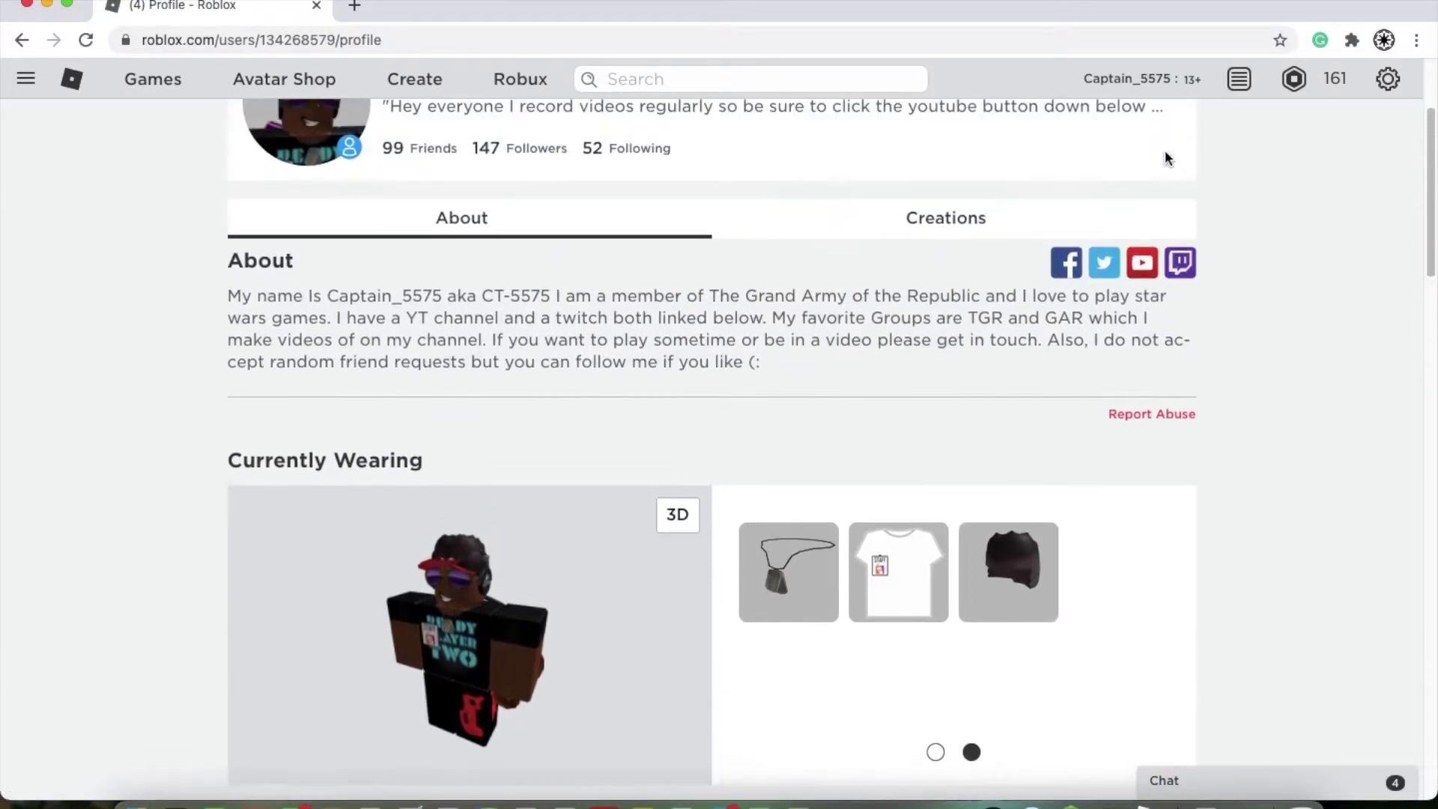
{"action": "left_click", "coordinate": [25, 79]}
Step: View the Friends, Following, Followers and Requests tabs, then open the Avatar Editor
{"action": "left_click", "coordinate": [82, 271]}
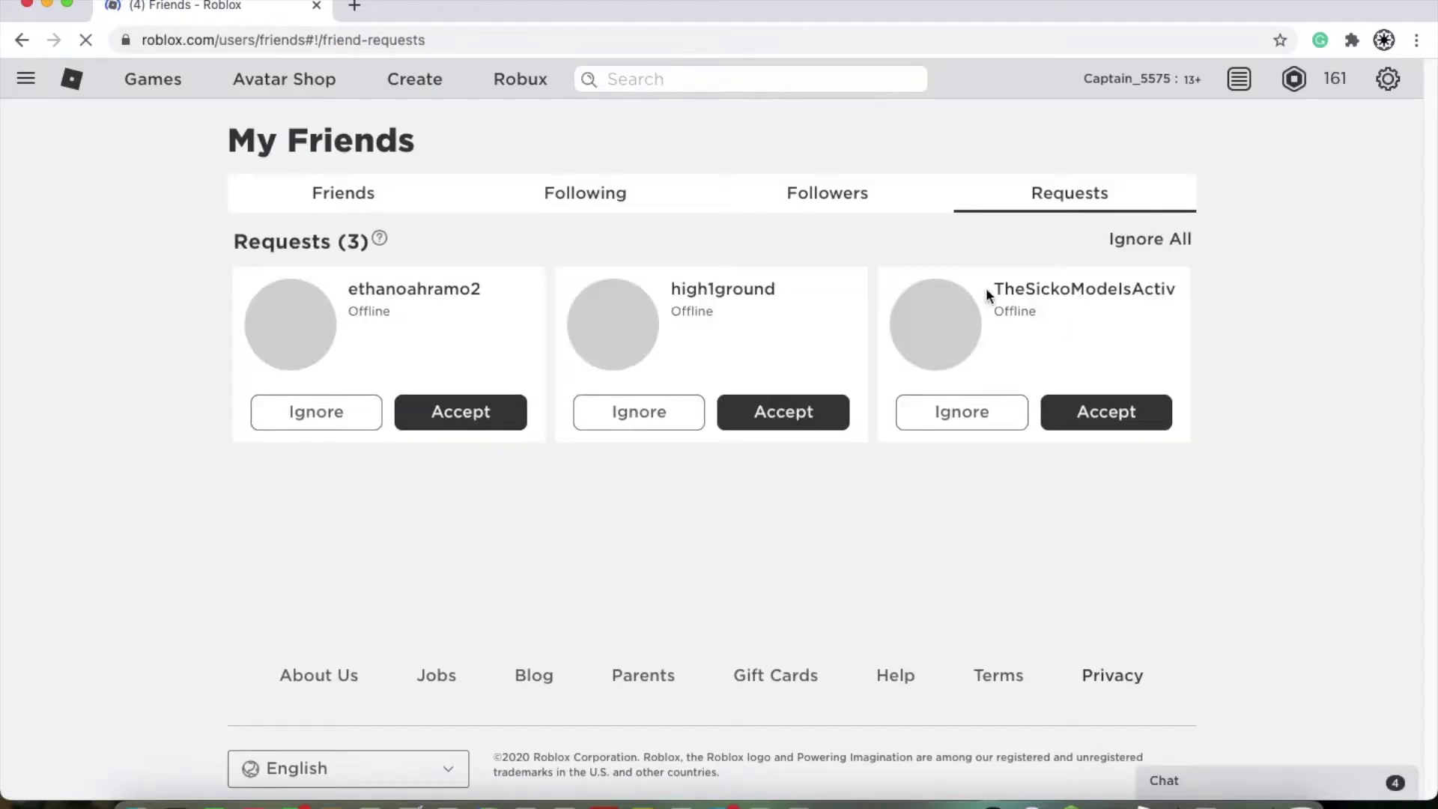
{"action": "left_click", "coordinate": [402, 212]}
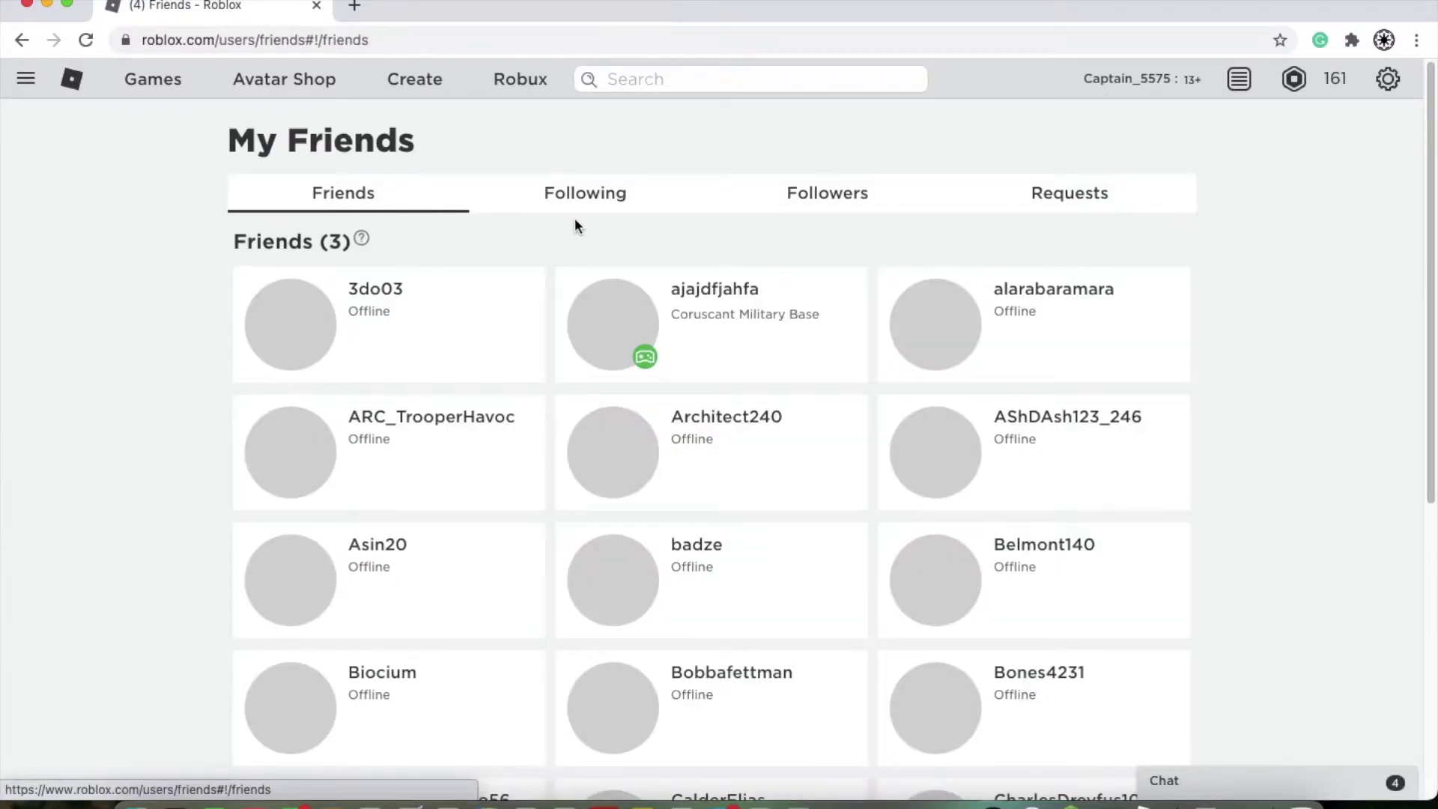
{"action": "left_click", "coordinate": [574, 213]}
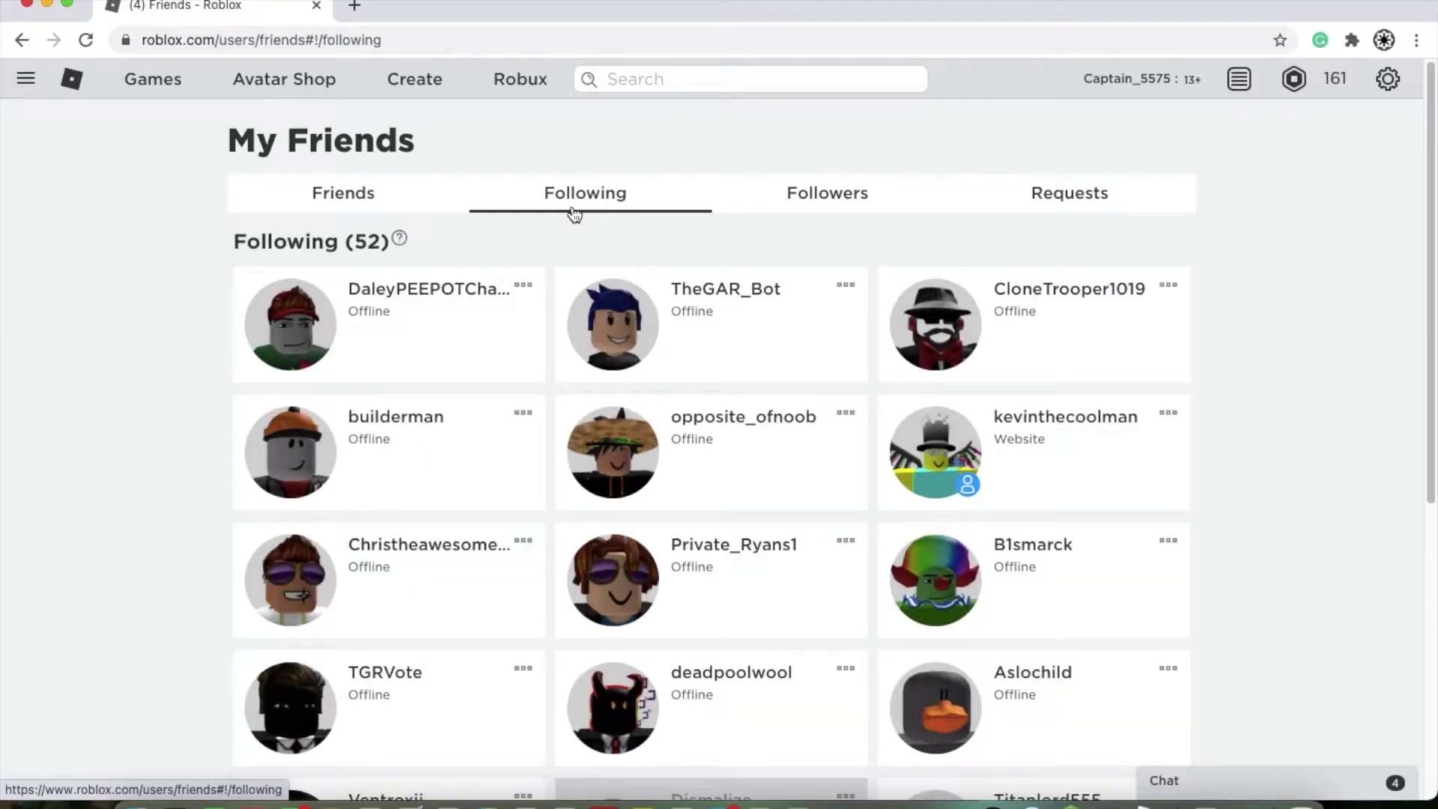
{"action": "left_click", "coordinate": [796, 196]}
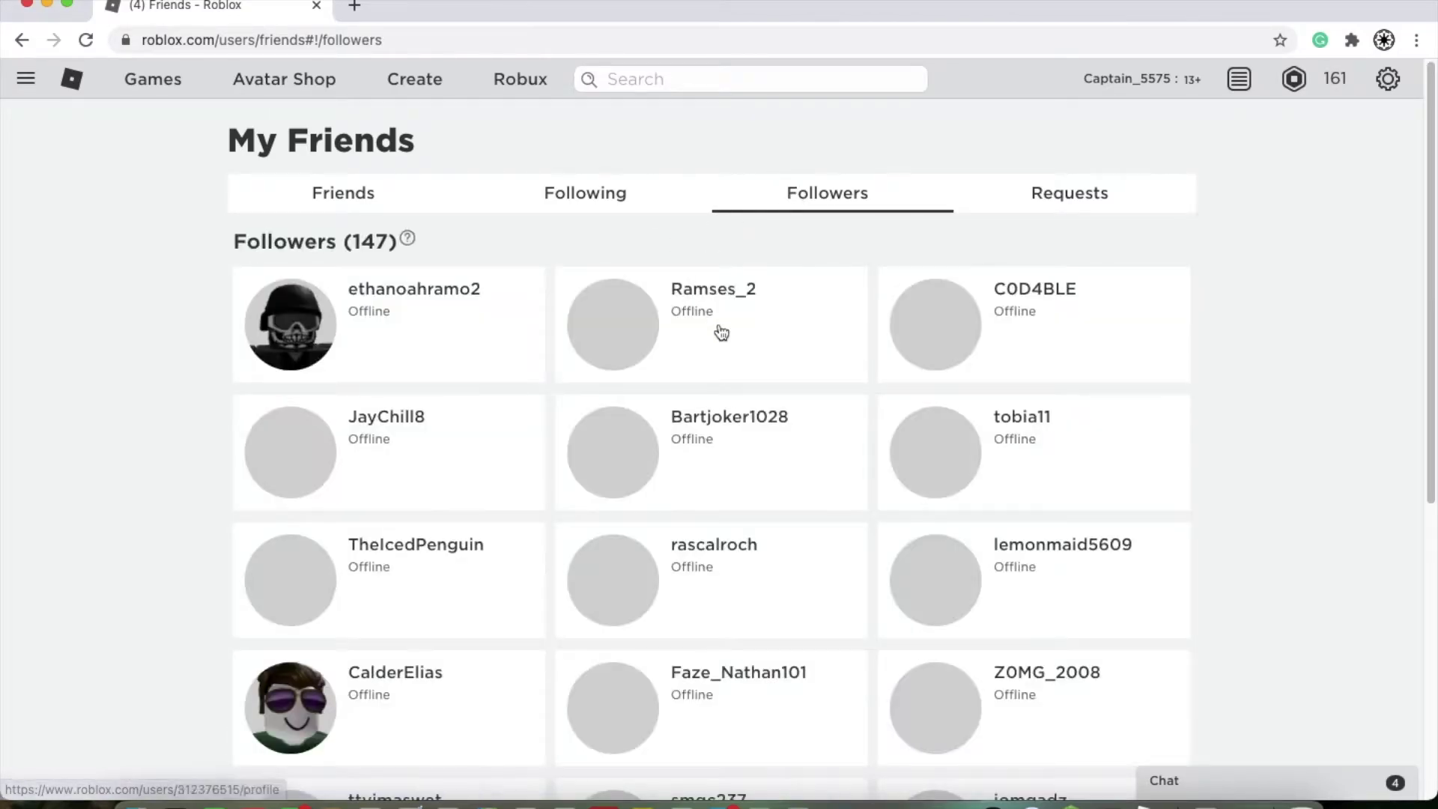
{"action": "left_click", "coordinate": [1067, 209]}
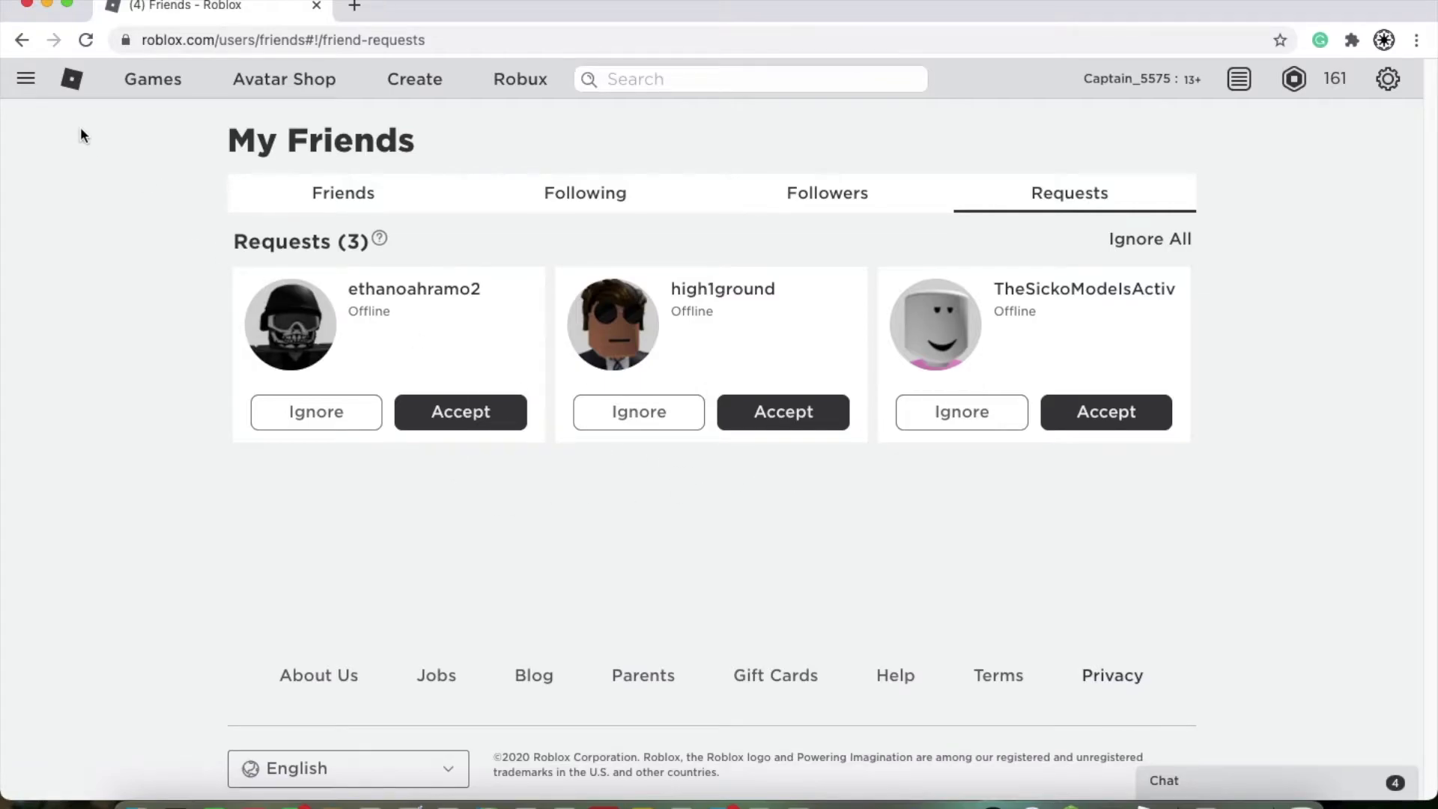
{"action": "left_click", "coordinate": [25, 80]}
{"action": "left_click", "coordinate": [45, 298]}
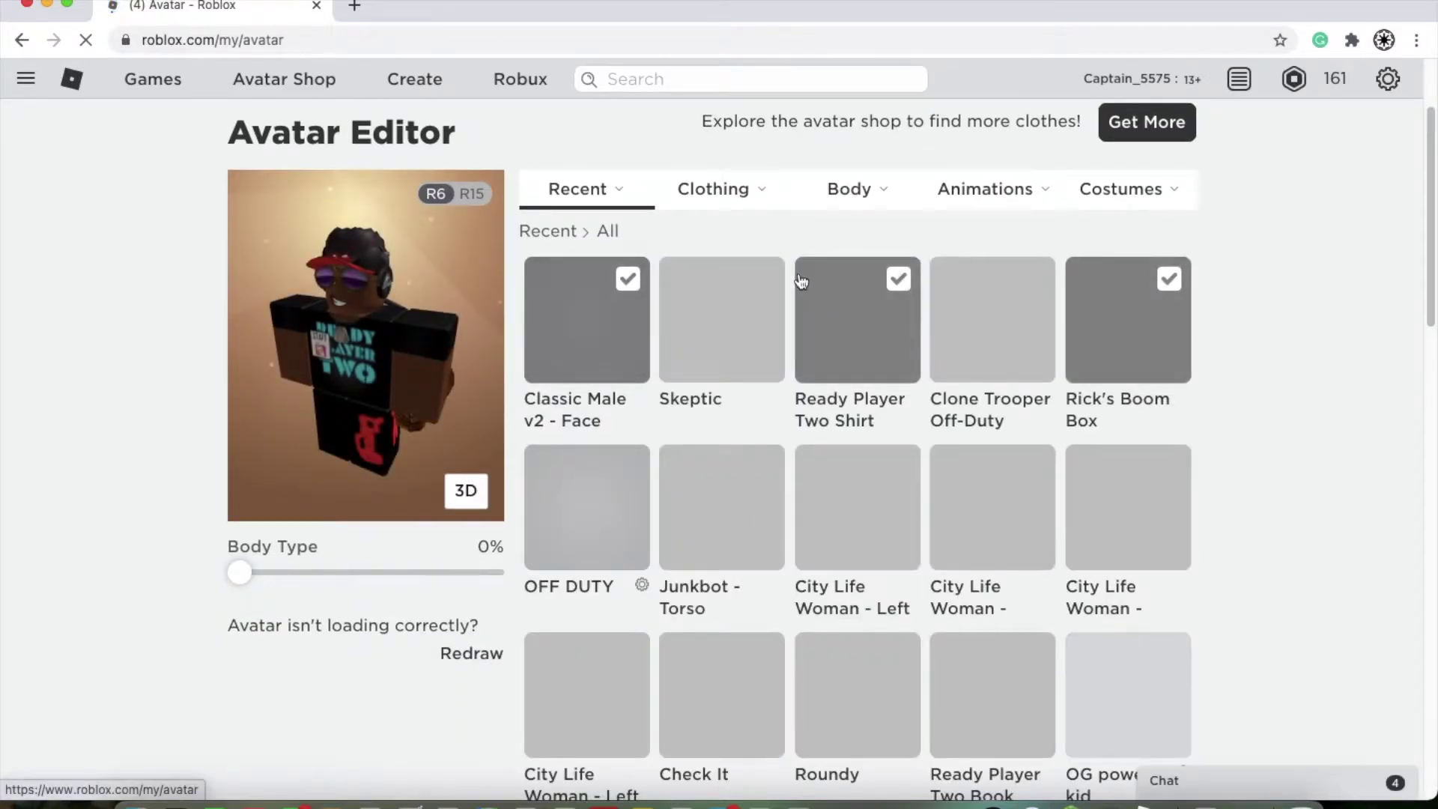
Step: Browse the Body category and wear Clone Trooper Off-Duty from the Recent items
{"action": "mouse_move", "coordinate": [751, 189]}
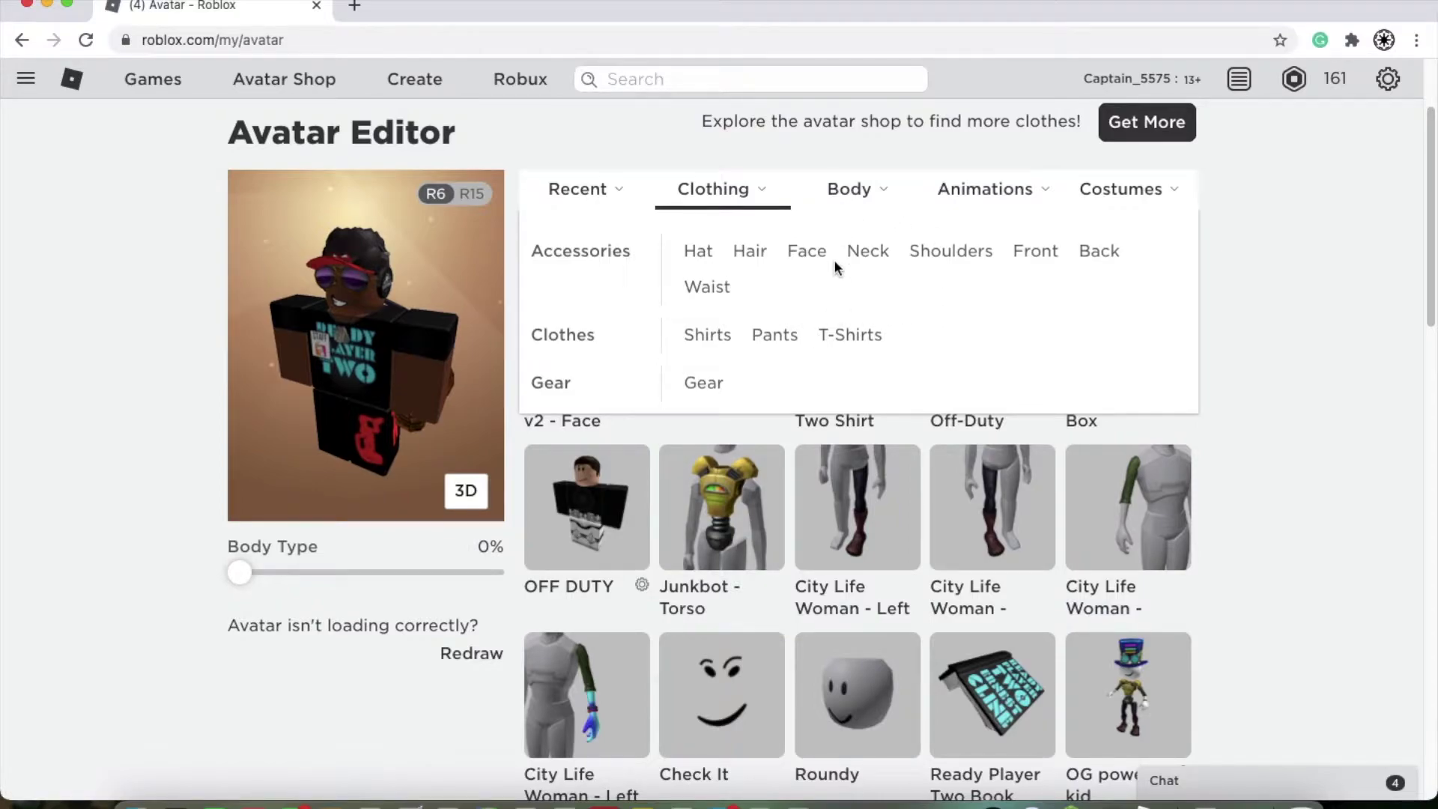
{"action": "left_click", "coordinate": [840, 198]}
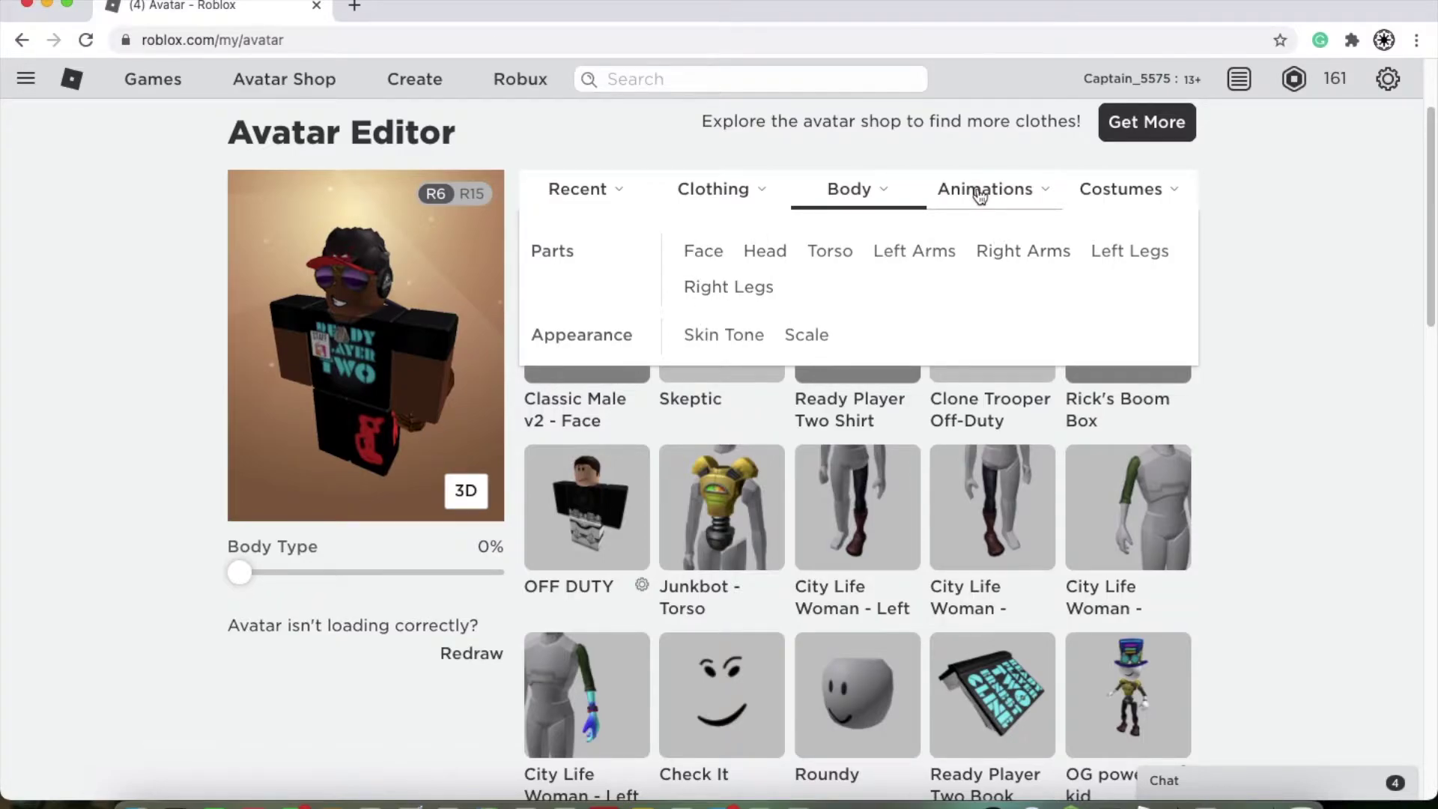
{"action": "scroll", "coordinate": [950, 591], "scroll_direction": "down", "scroll_amount": 3}
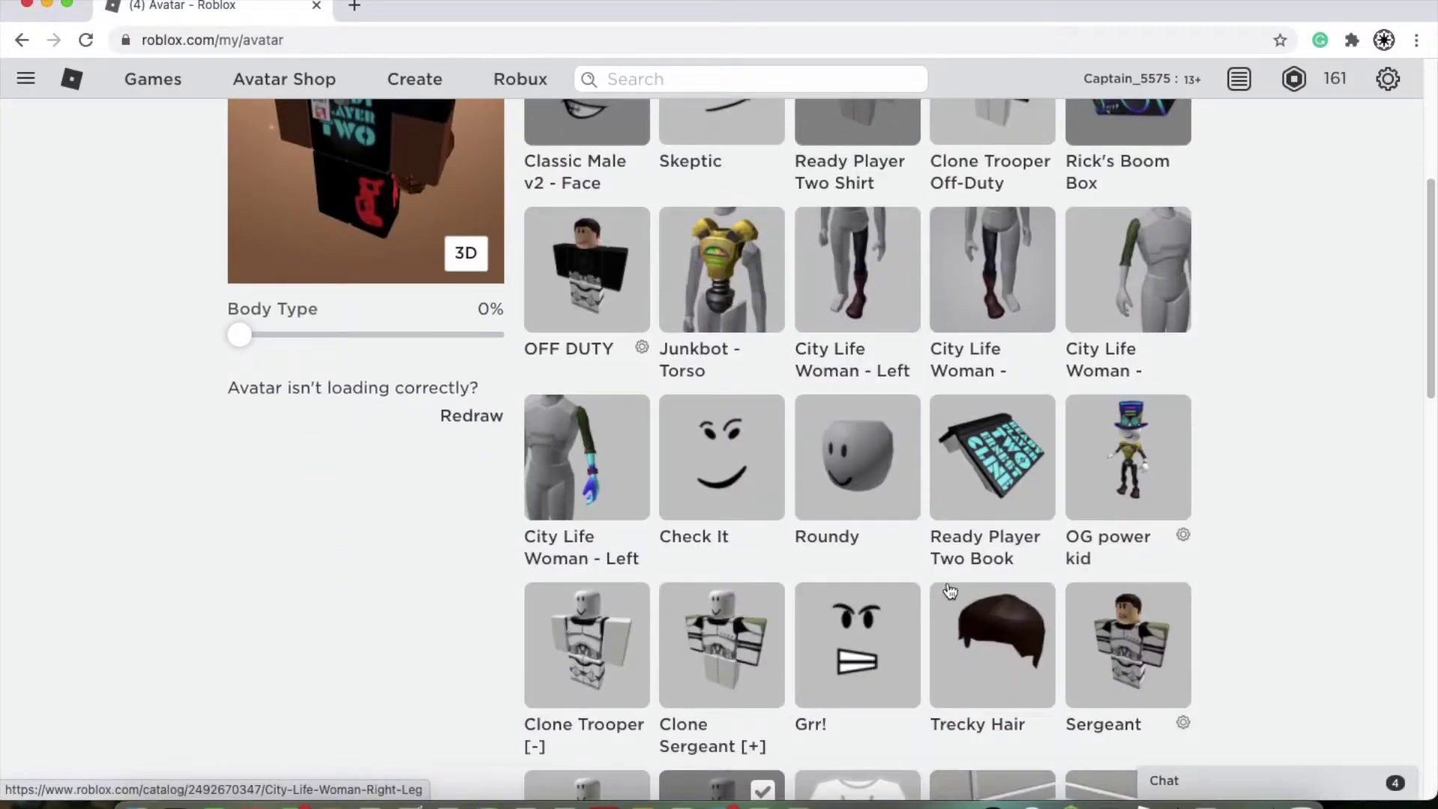
{"action": "scroll", "coordinate": [950, 591], "scroll_direction": "down", "scroll_amount": 10}
{"action": "scroll", "coordinate": [950, 591], "scroll_direction": "up", "scroll_amount": 6}
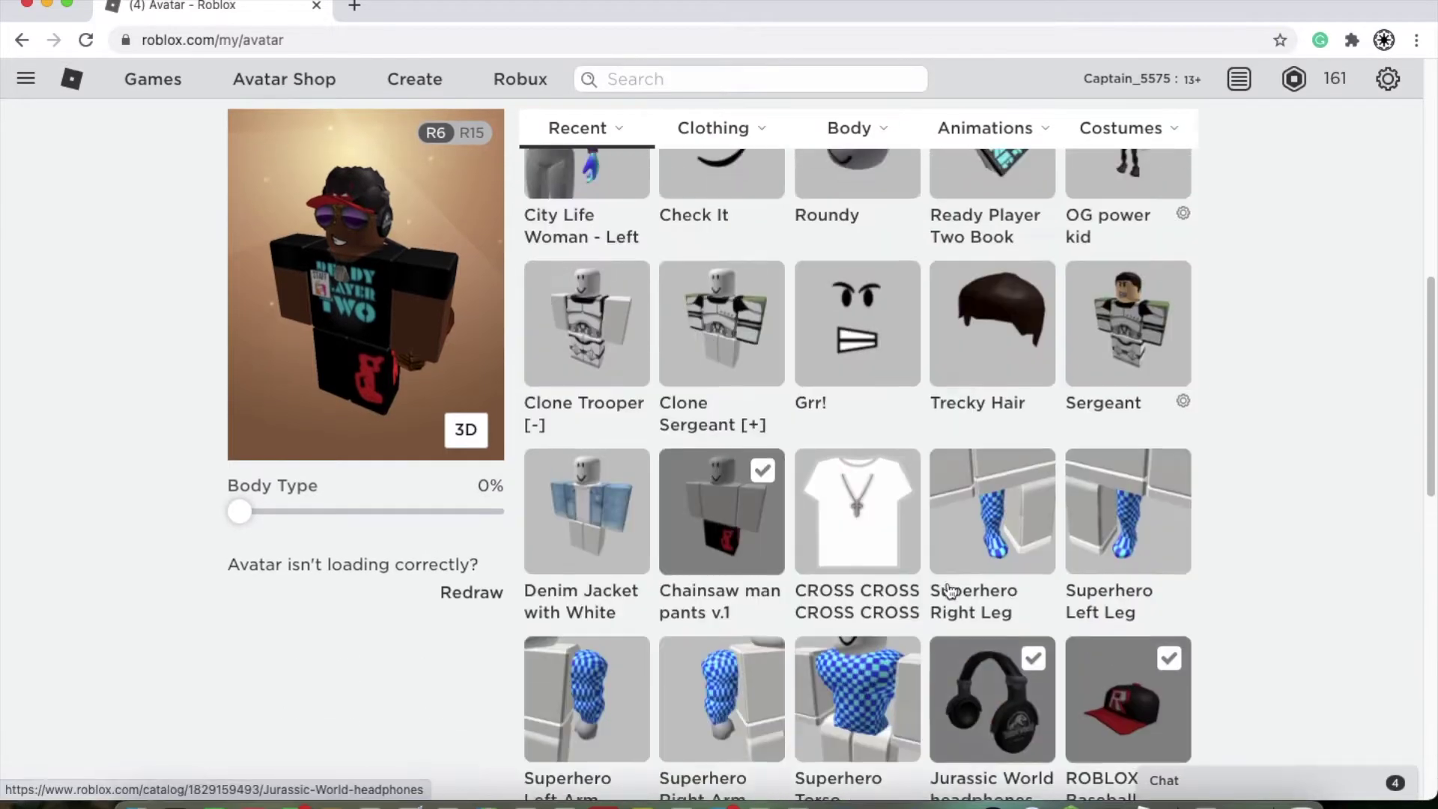
{"action": "scroll", "coordinate": [947, 589], "scroll_direction": "up", "scroll_amount": 9}
{"action": "scroll", "coordinate": [774, 477], "scroll_direction": "down", "scroll_amount": 2}
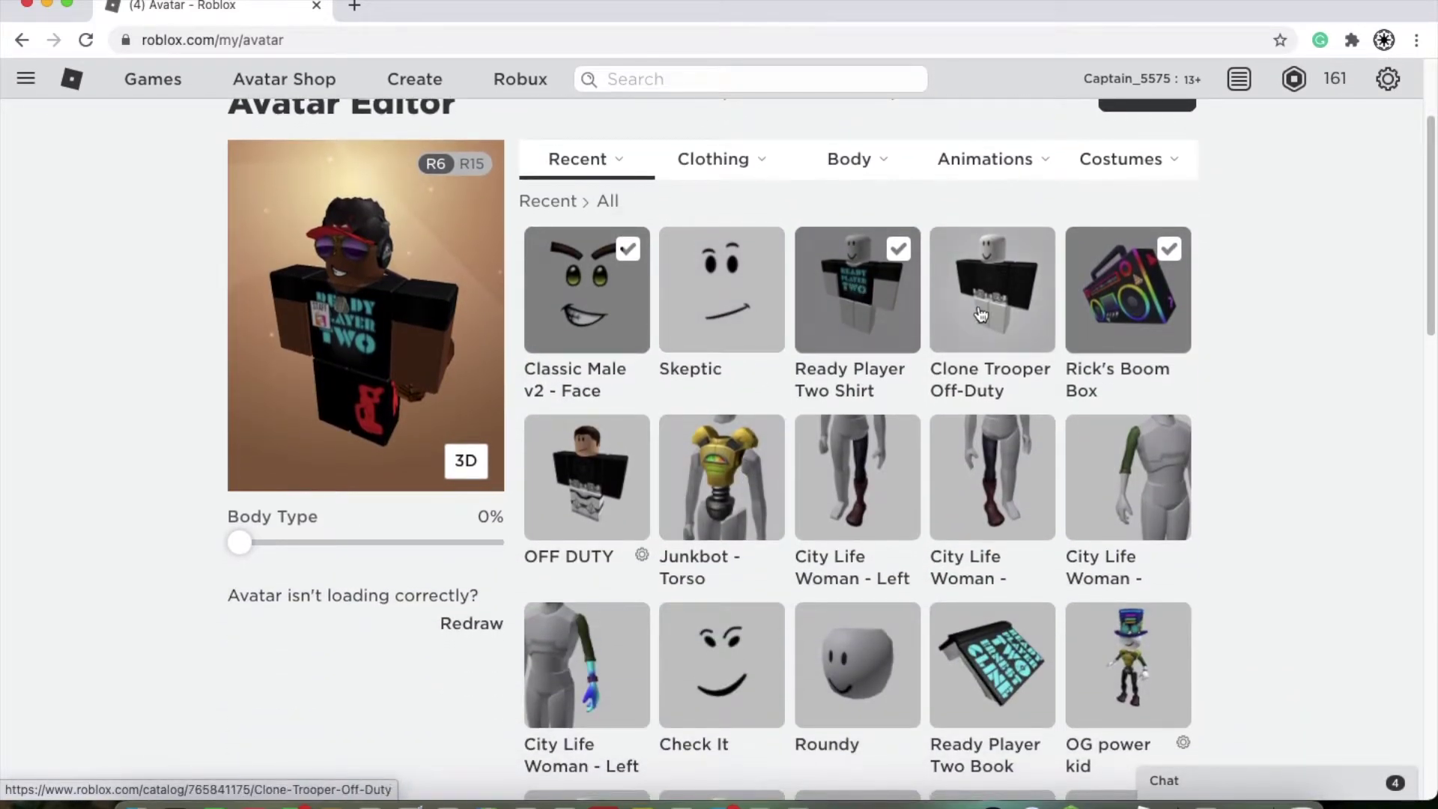
{"action": "left_click", "coordinate": [980, 314]}
Step: Try on the Skeptic and Check It faces, Roundy head, and City Life Woman arm and leg
{"action": "left_click", "coordinate": [701, 343]}
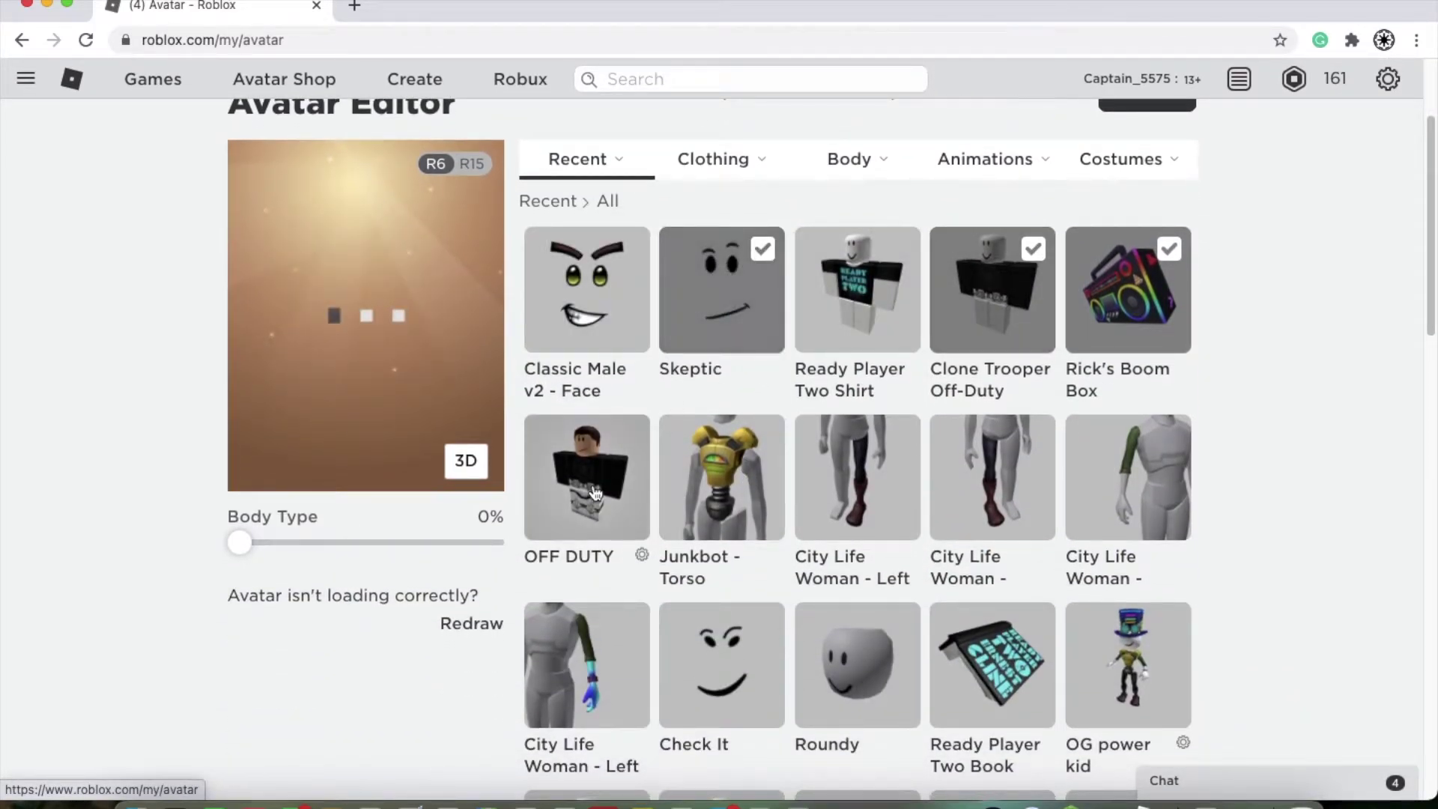
{"action": "left_click", "coordinate": [810, 664]}
{"action": "left_click", "coordinate": [681, 617]}
{"action": "left_click", "coordinate": [599, 643]}
{"action": "left_click", "coordinate": [992, 497]}
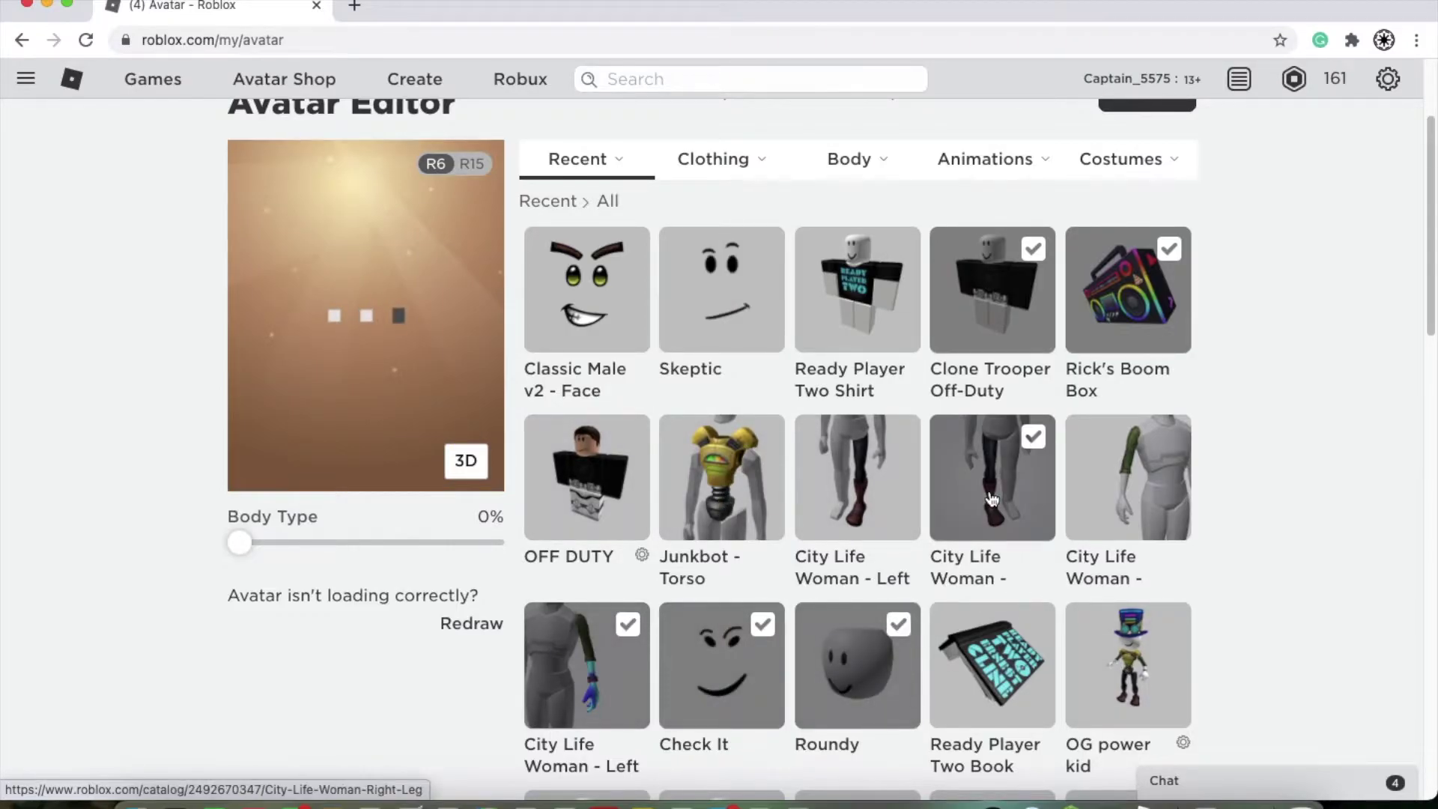
{"action": "scroll", "coordinate": [1123, 494], "scroll_direction": "down", "scroll_amount": 6}
Step: Try on the Grr! face, Trecky Hair, CROSS CROSS shirt and Superhero left and right legs
{"action": "left_click", "coordinate": [888, 407]}
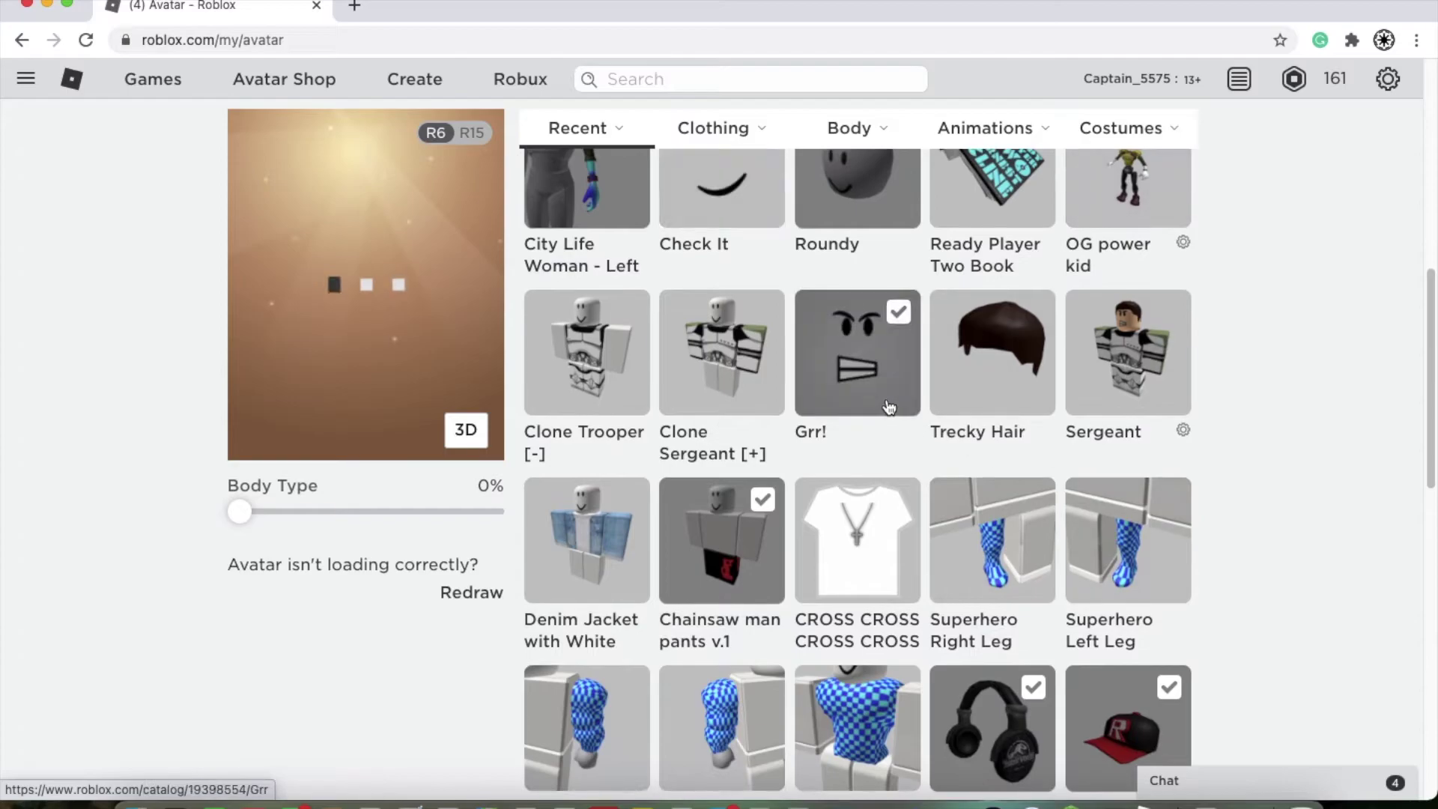
{"action": "left_click", "coordinate": [990, 355]}
{"action": "scroll", "coordinate": [1101, 554], "scroll_direction": "down", "scroll_amount": 1}
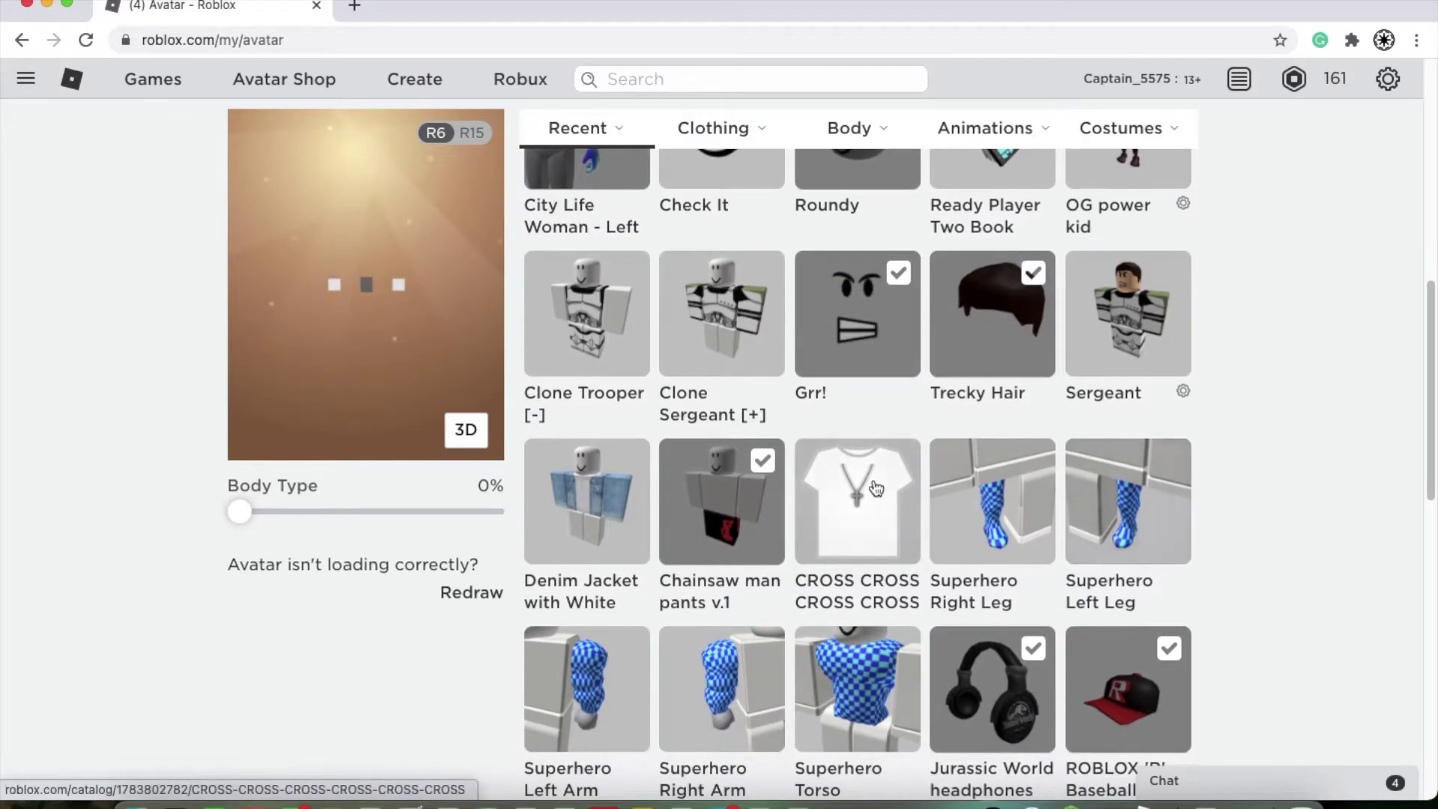
{"action": "left_click", "coordinate": [876, 488]}
{"action": "left_click", "coordinate": [1127, 502]}
{"action": "left_click", "coordinate": [992, 501]}
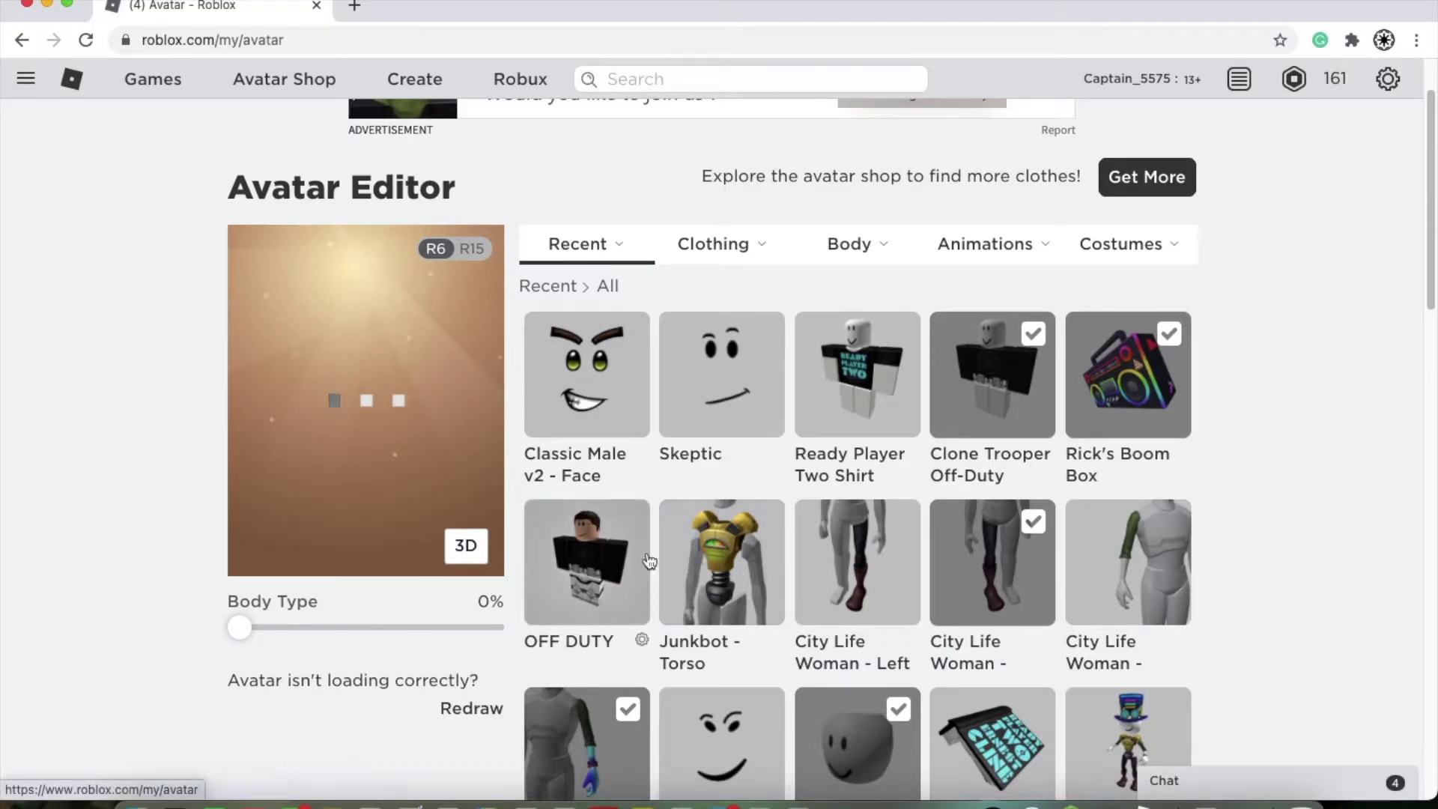
Step: Dress the avatar in the OFF DUTY costume, then swap the Roblox tab for a new tab
{"action": "left_click", "coordinate": [595, 563]}
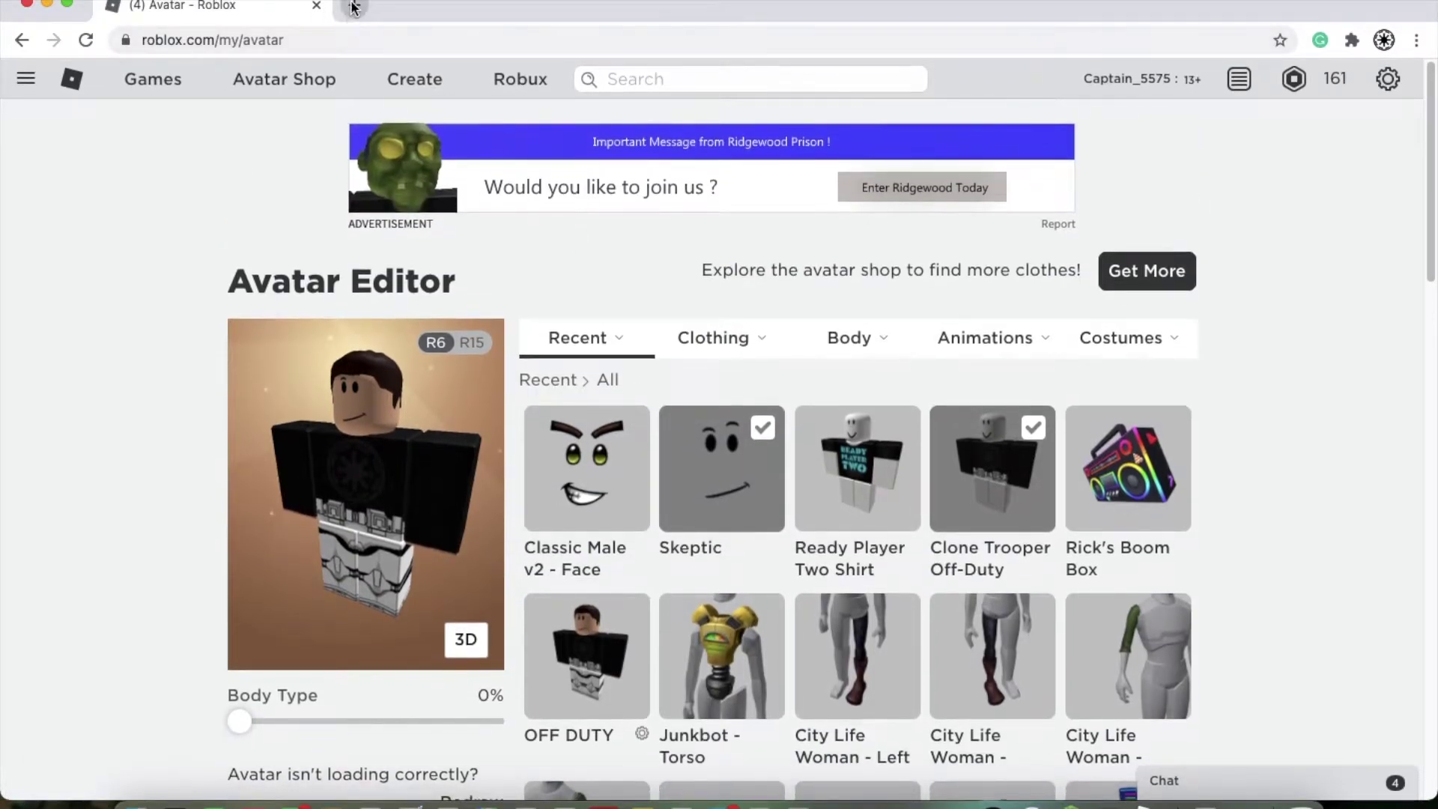
{"action": "left_click", "coordinate": [27, 79]}
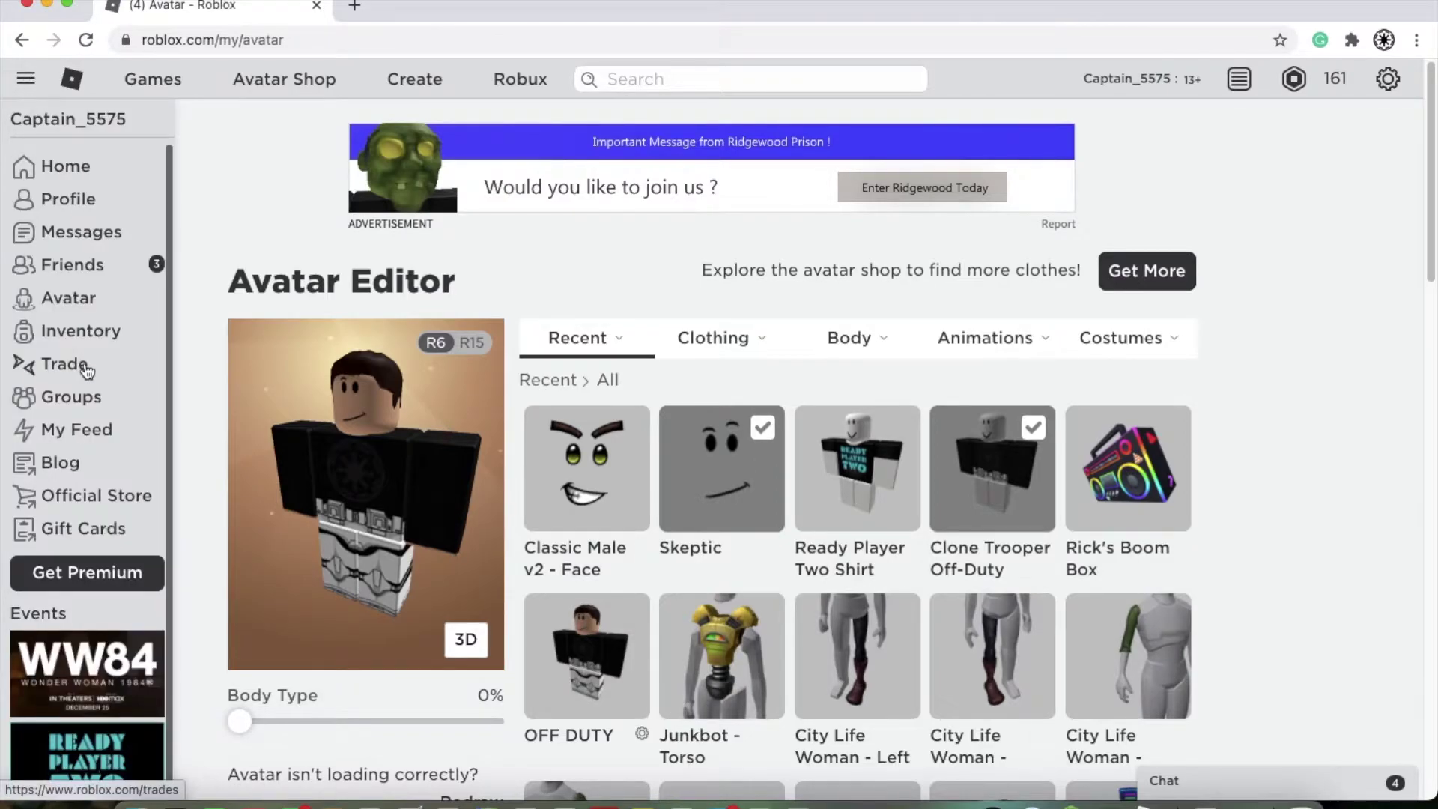
{"action": "left_click", "coordinate": [355, 8]}
{"action": "left_click", "coordinate": [315, 6]}
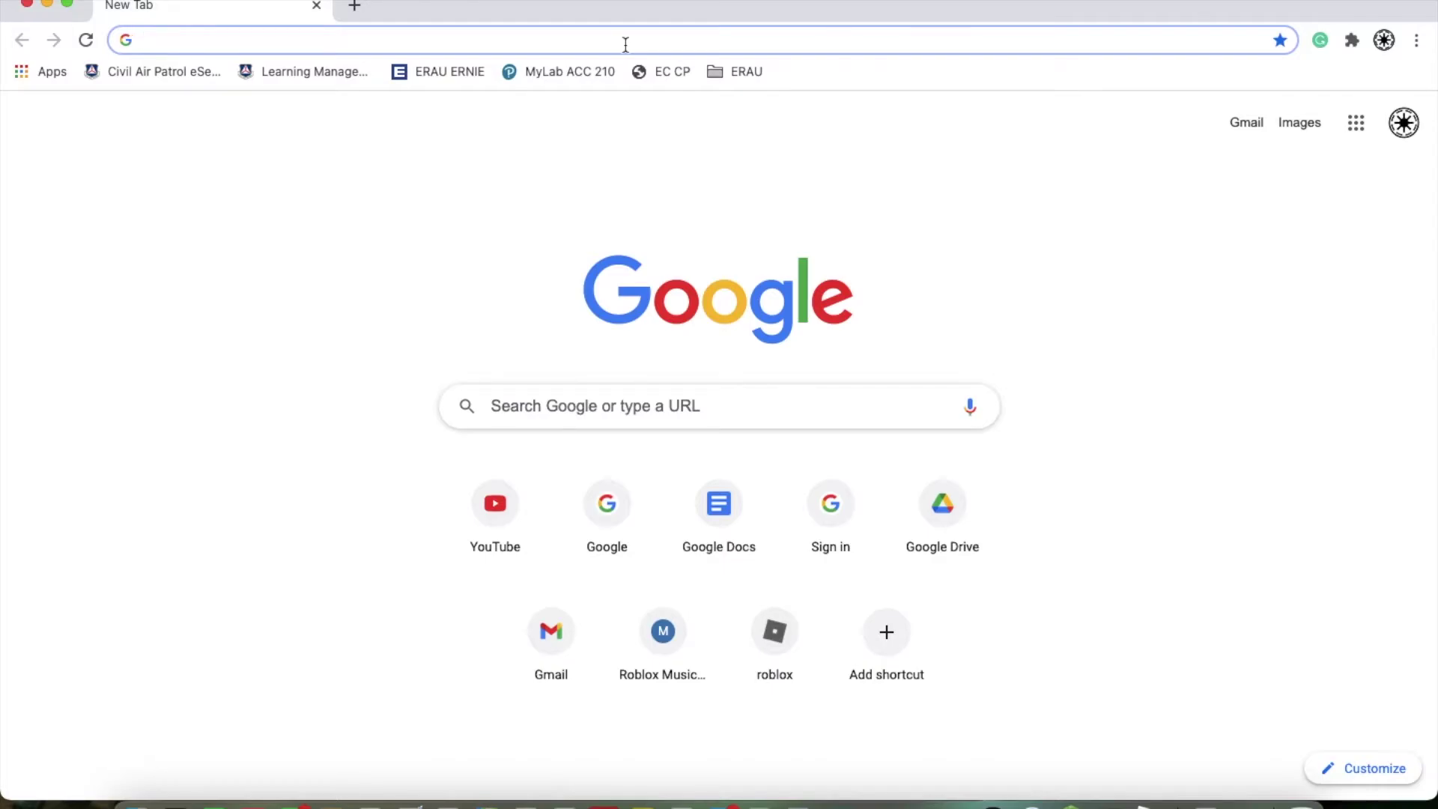
Step: Load the Discord site in Chrome by entering discord.com/ in the address bar
{"action": "type", "text": "discord.com/channels/@me"}
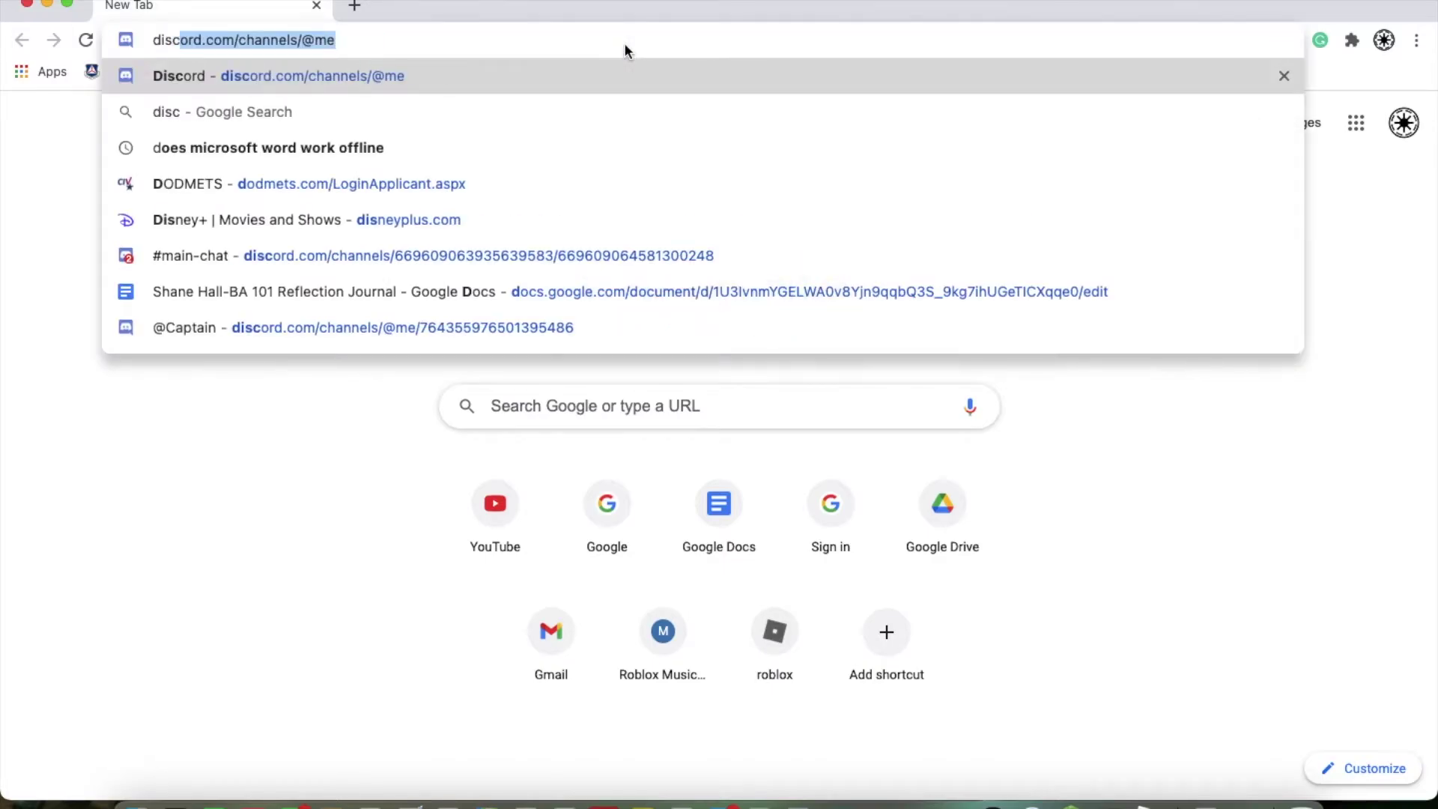
{"action": "key", "text": "Return"}
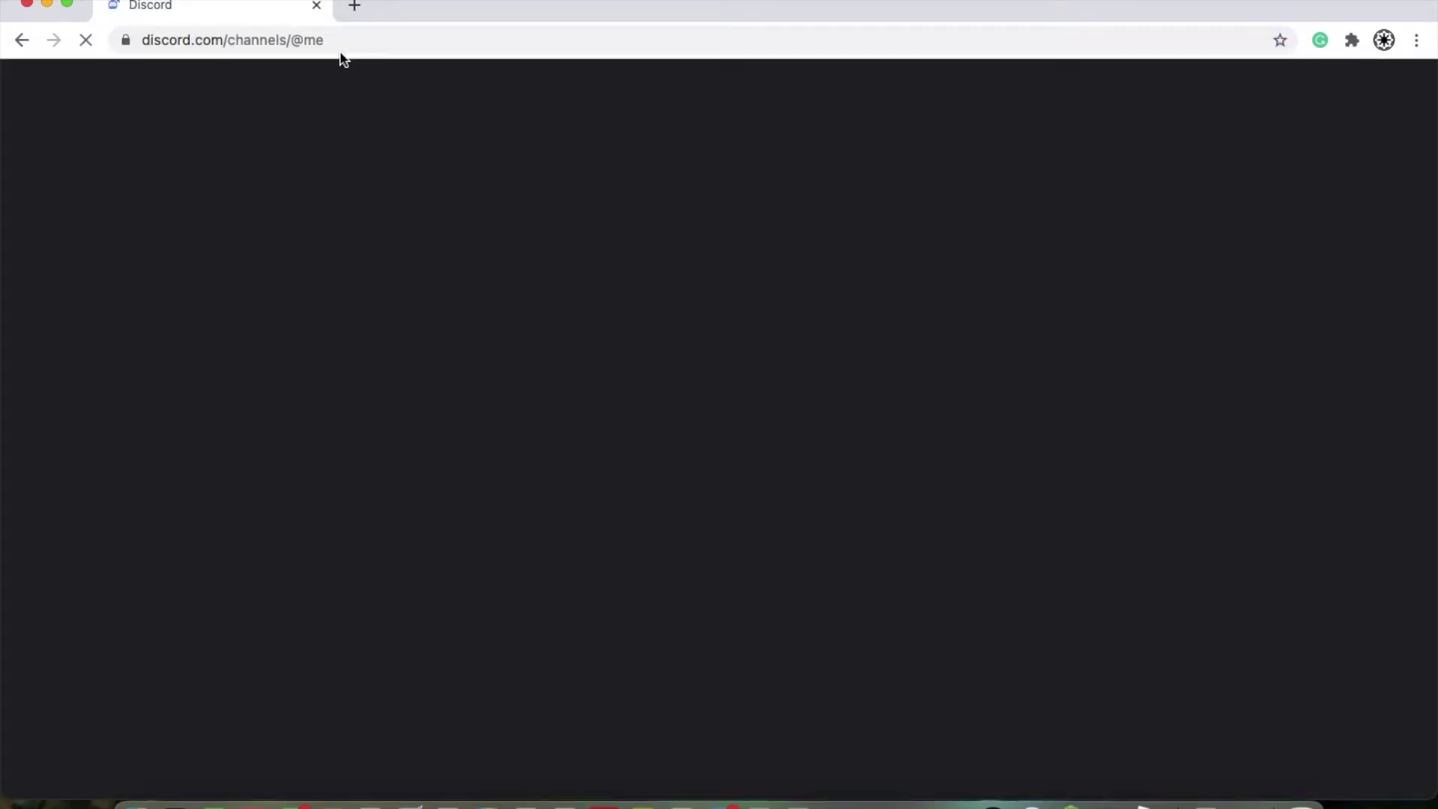
{"action": "left_click", "coordinate": [376, 39]}
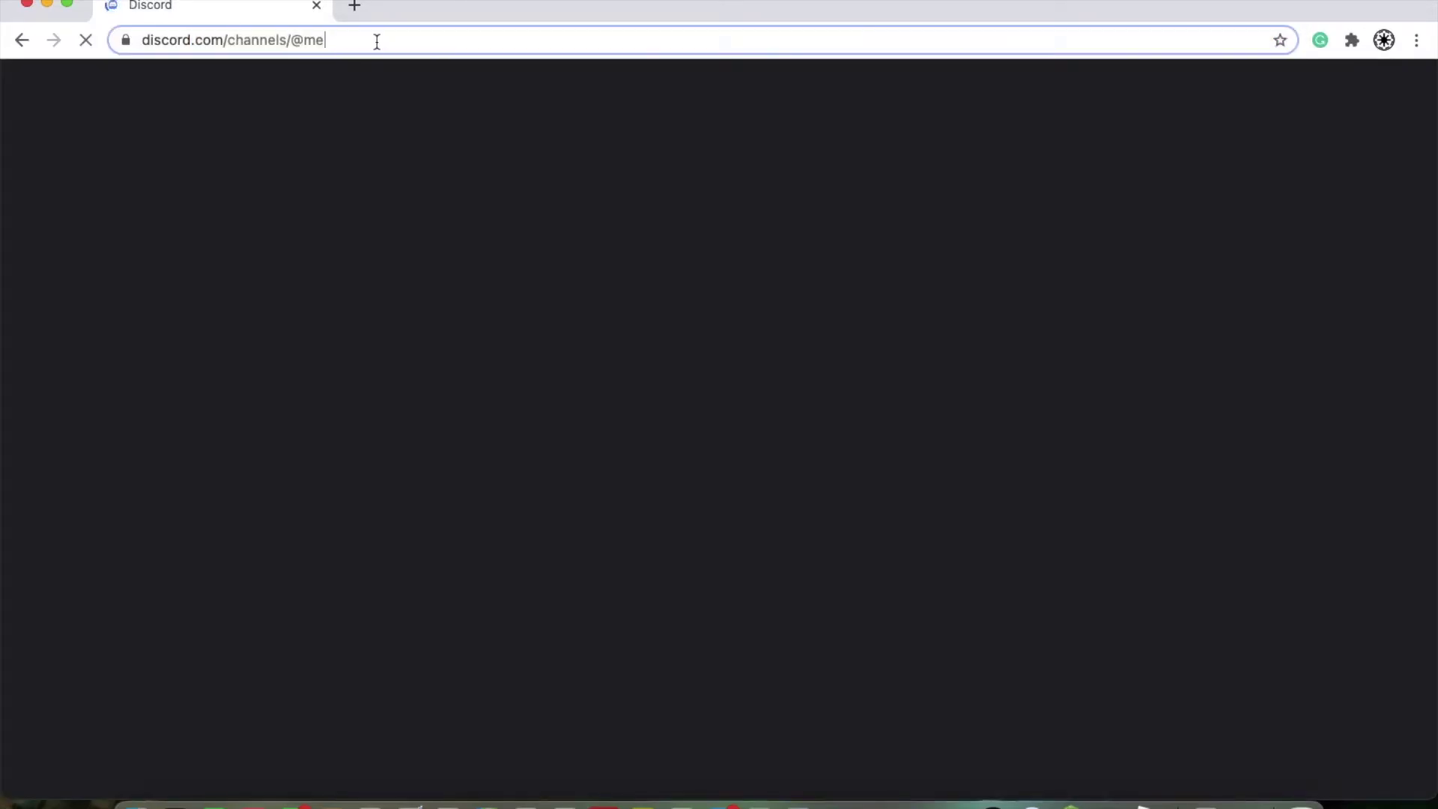
{"action": "key", "text": "BackSpace"}
{"action": "type", "text": "discord"}
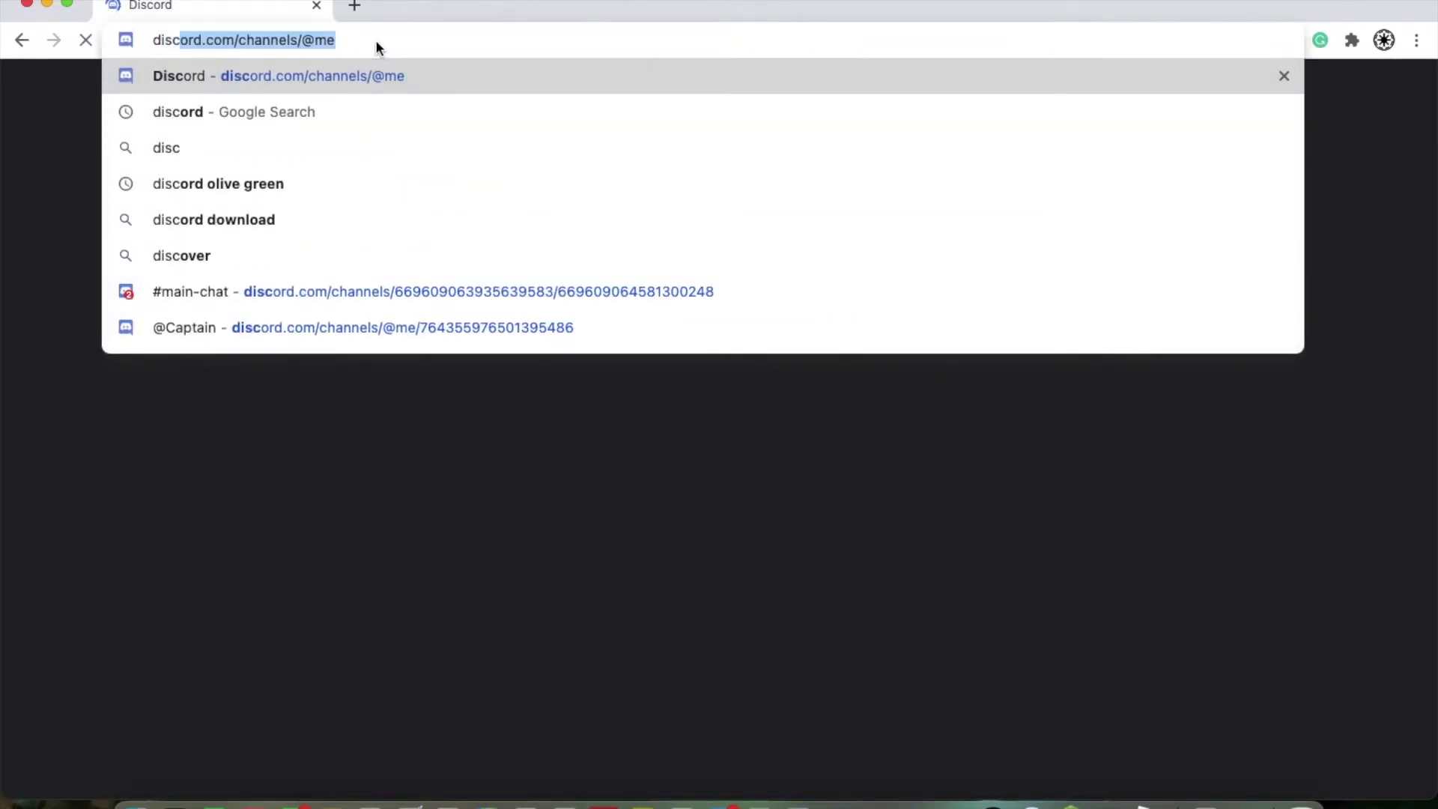
{"action": "type", "text": ".com/"}
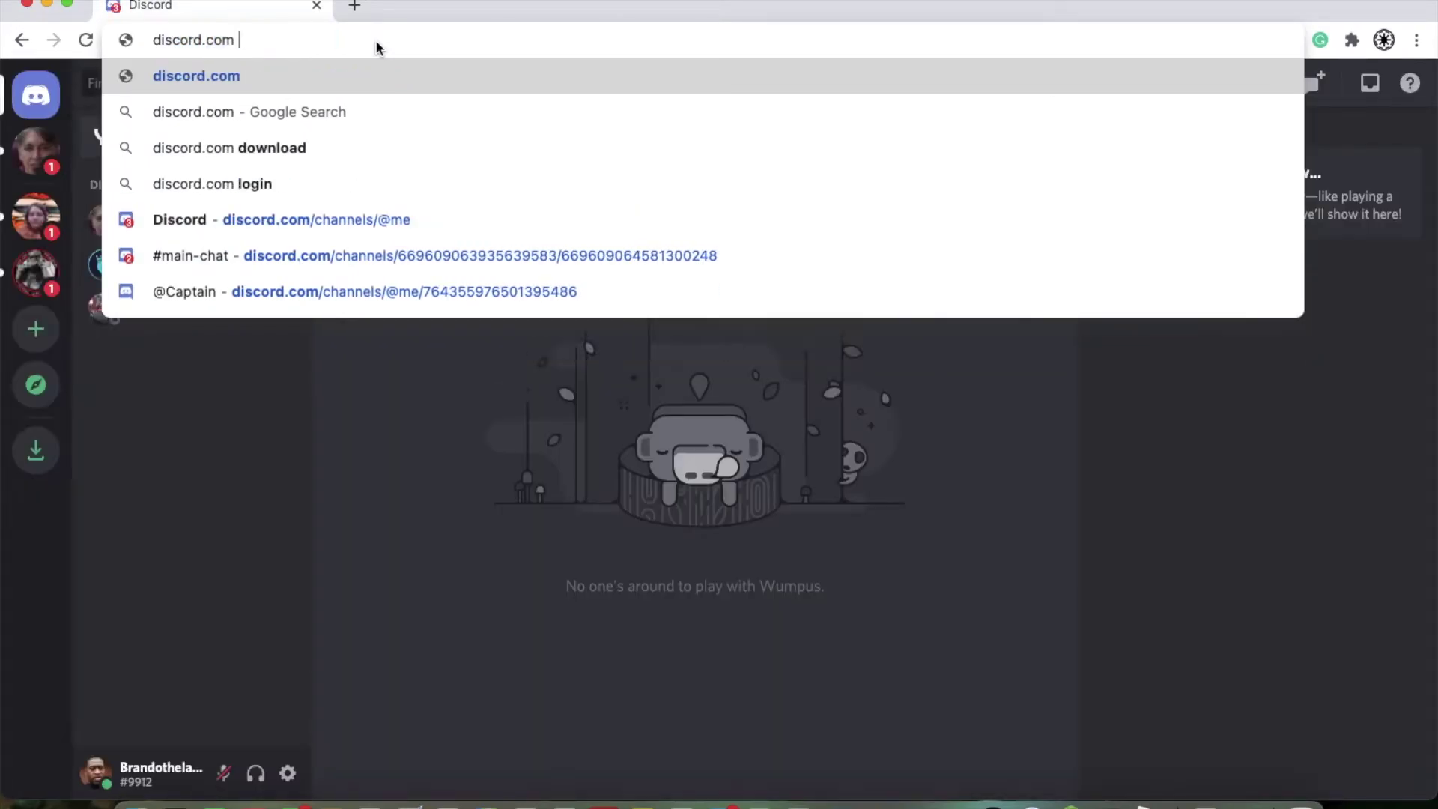
{"action": "key", "text": "Return"}
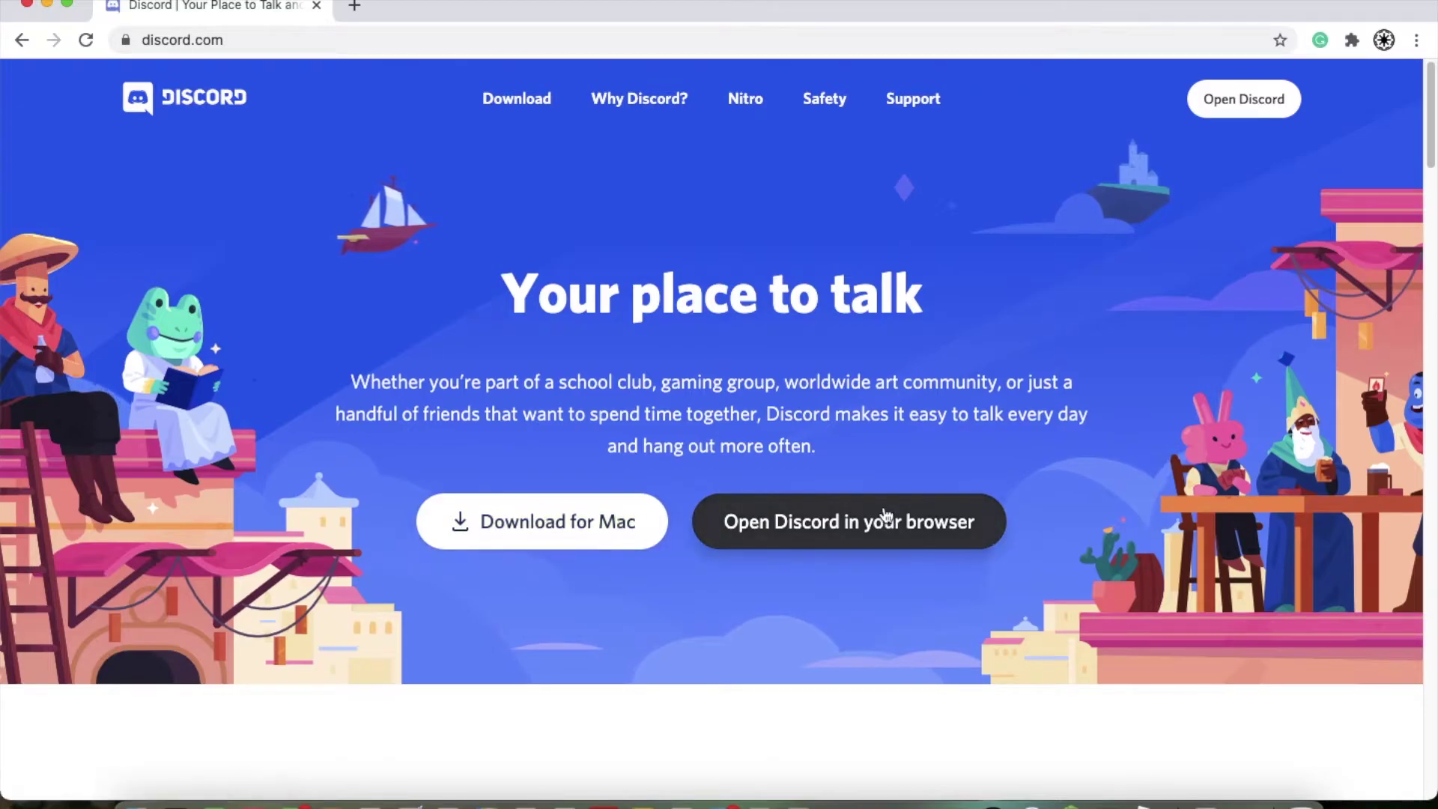
Step: Download Discord.dmg for Mac, open it, and drag Discord into the Applications folder
{"action": "left_click", "coordinate": [560, 531]}
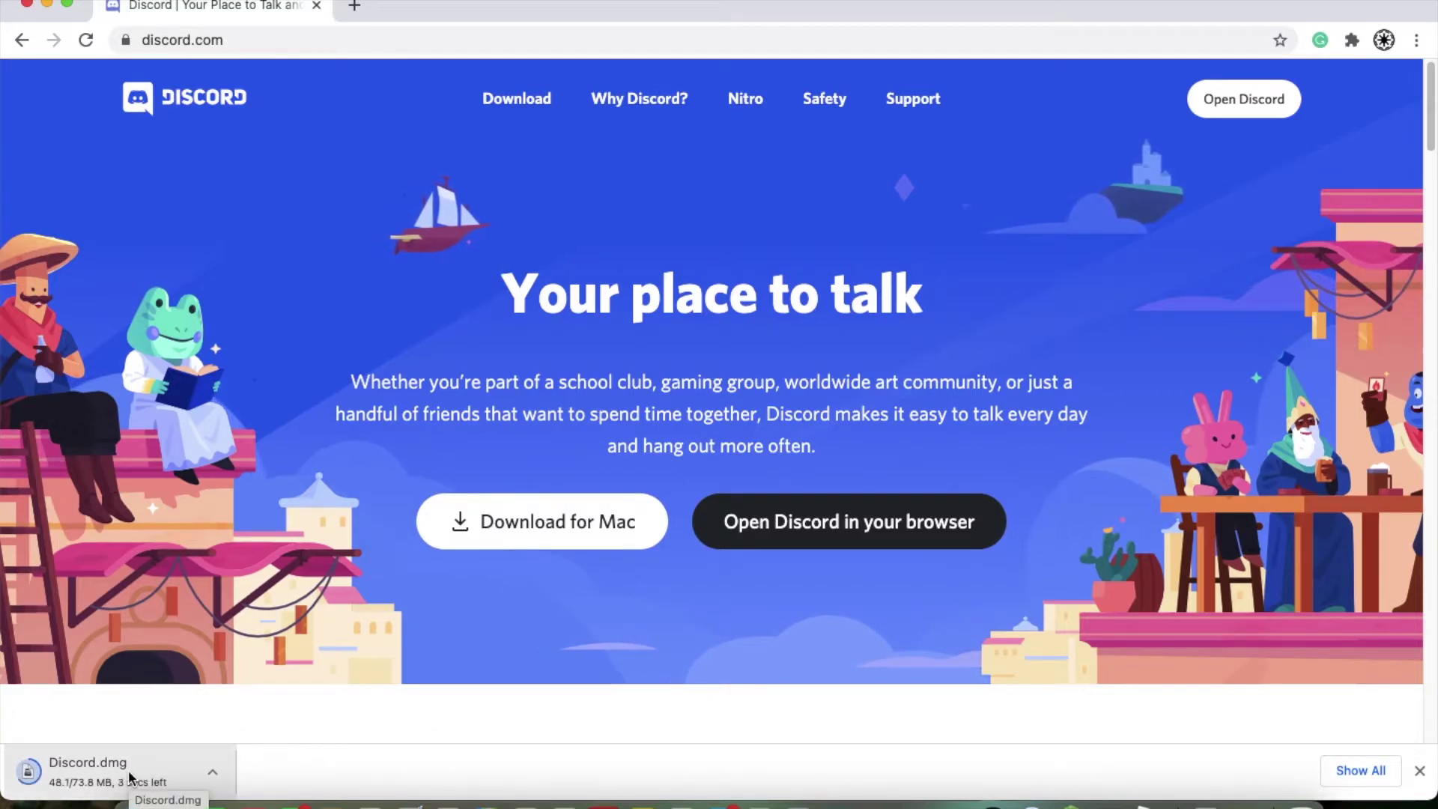
{"action": "left_click", "coordinate": [87, 770]}
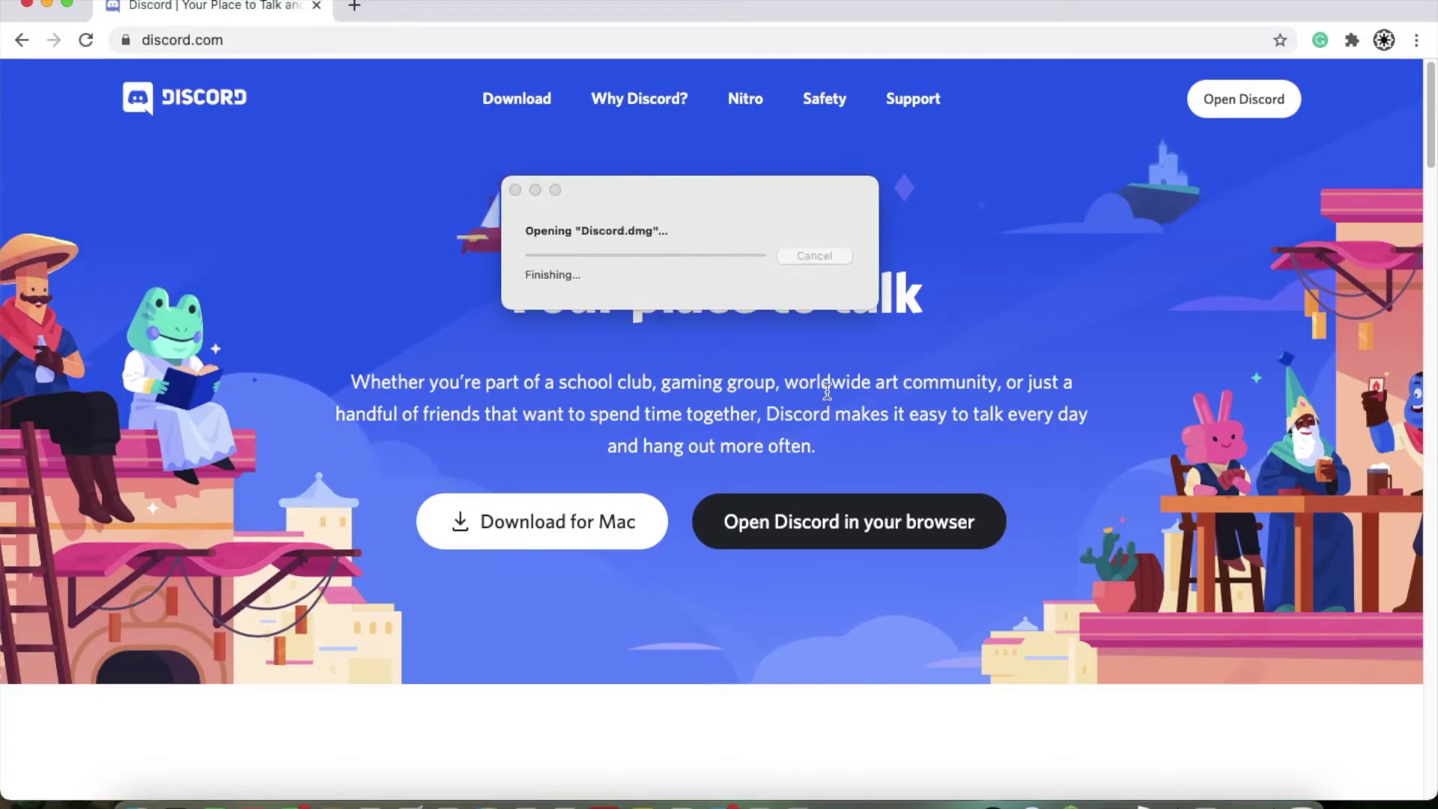
{"action": "left_click_drag", "start_coordinate": [214, 628], "coordinate": [497, 634]}
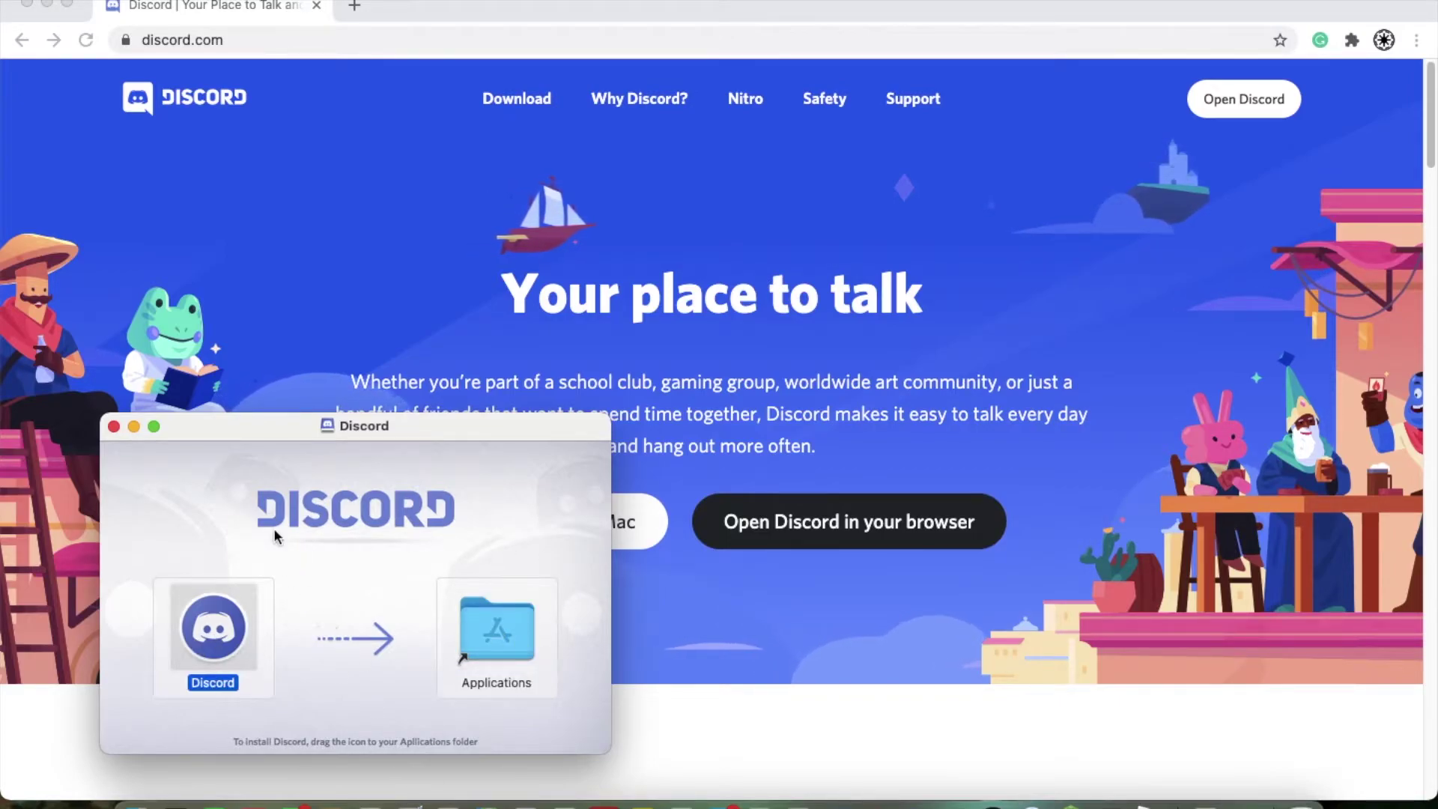
Step: Close the installer, launch Discord from the Dock, and approve the downloaded-app warning with Open
{"action": "left_click", "coordinate": [113, 426]}
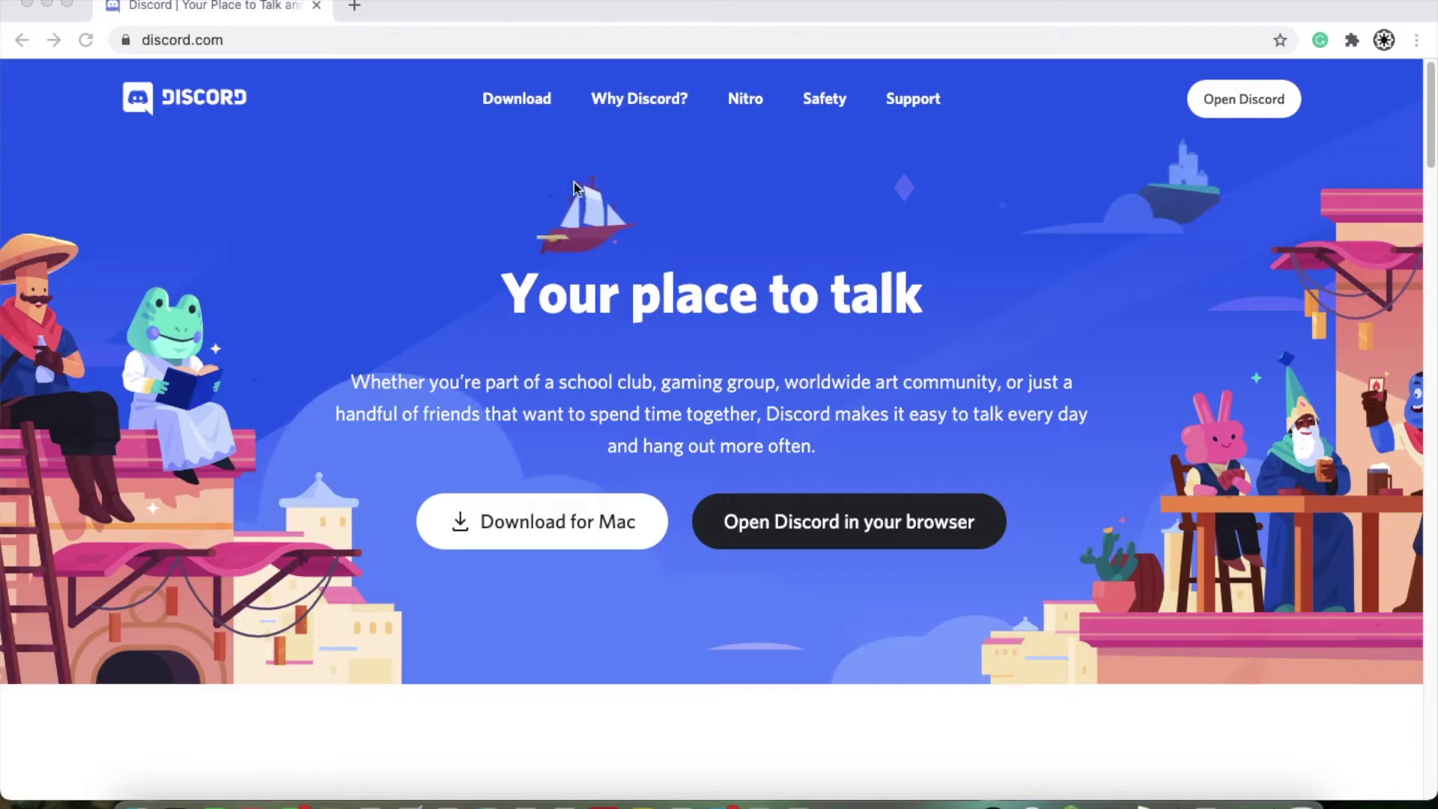
{"action": "left_click", "coordinate": [469, 173]}
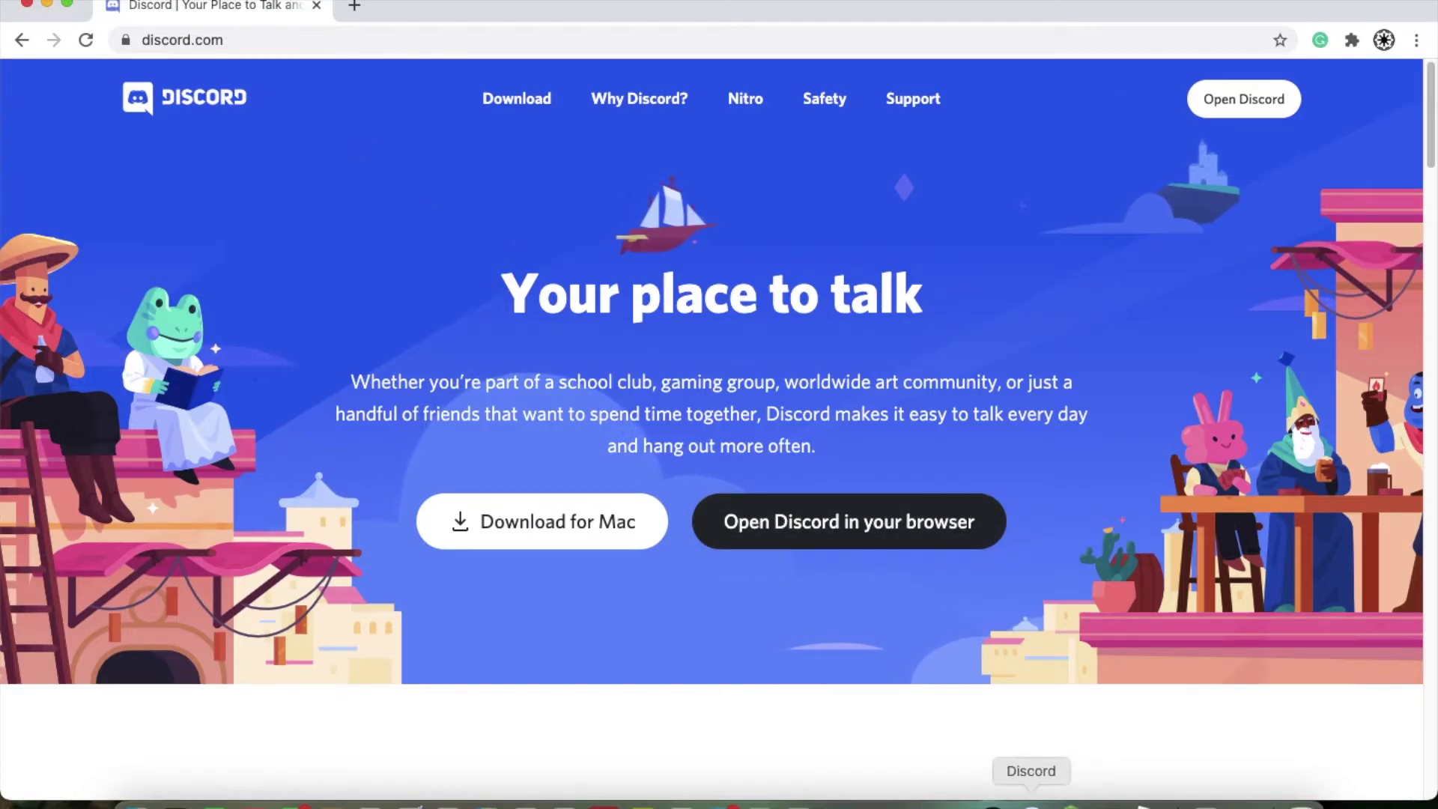
{"action": "left_click", "coordinate": [1031, 803]}
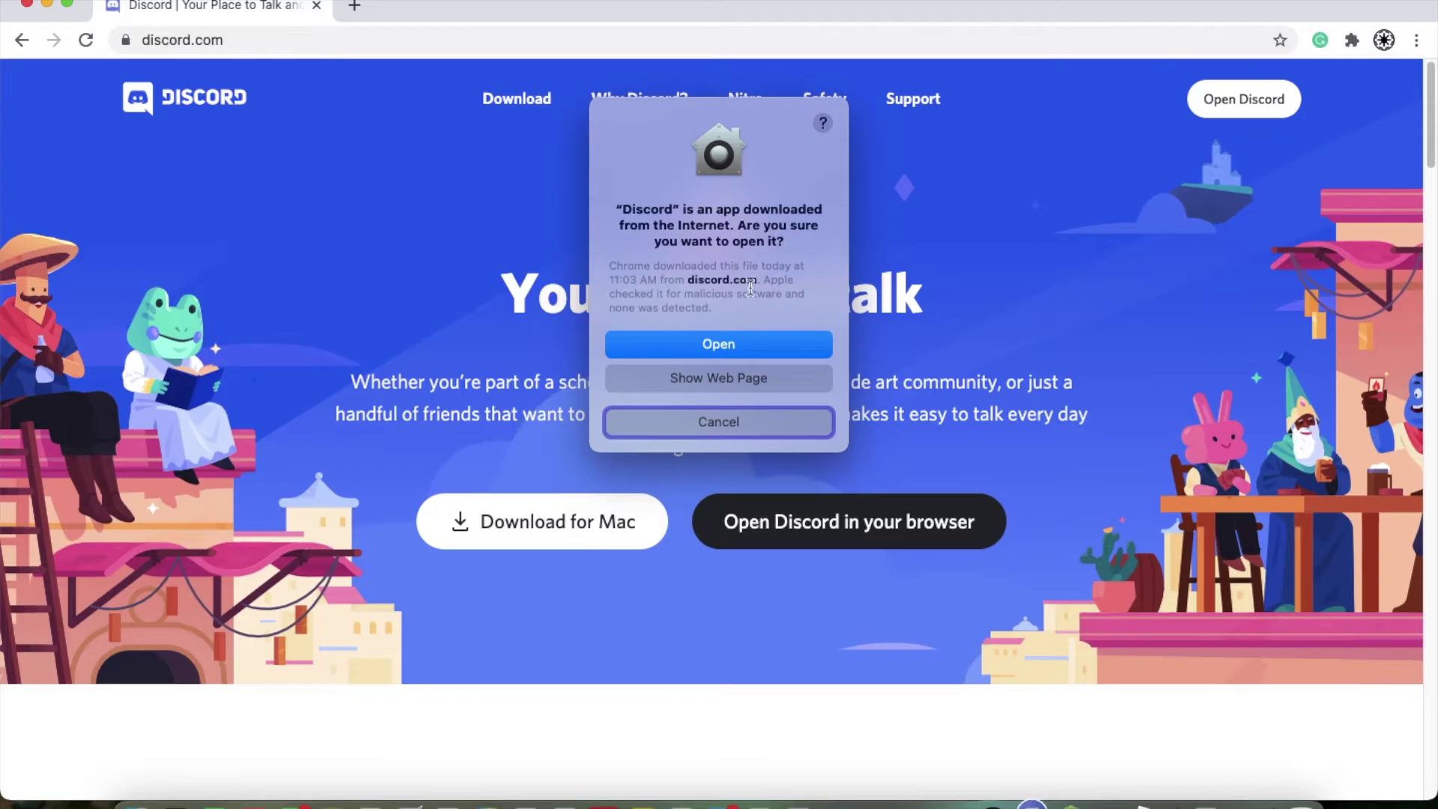
{"action": "left_click", "coordinate": [744, 343]}
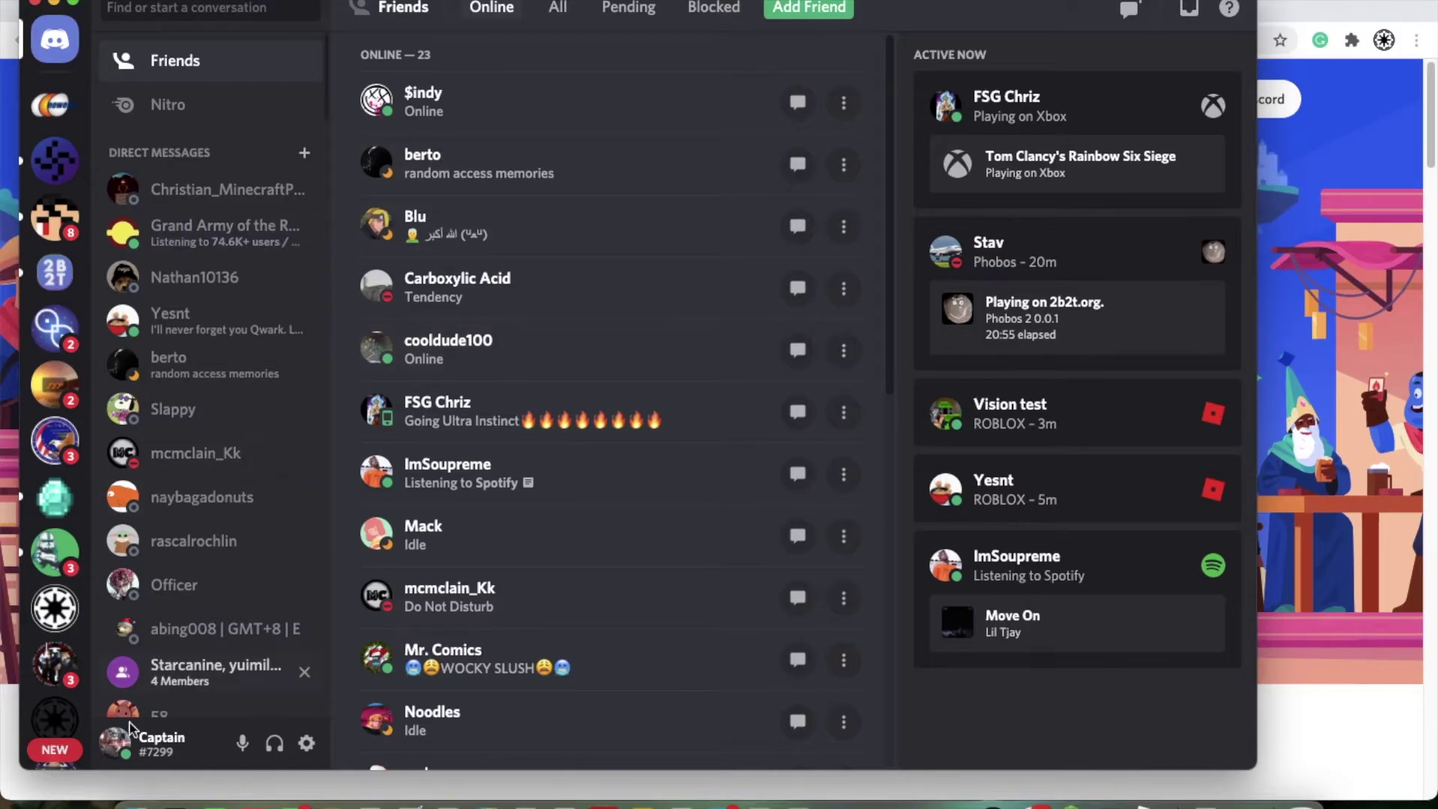
Step: Log out of the Discord account from User Settings and confirm the Log Out prompt
{"action": "left_click", "coordinate": [306, 743]}
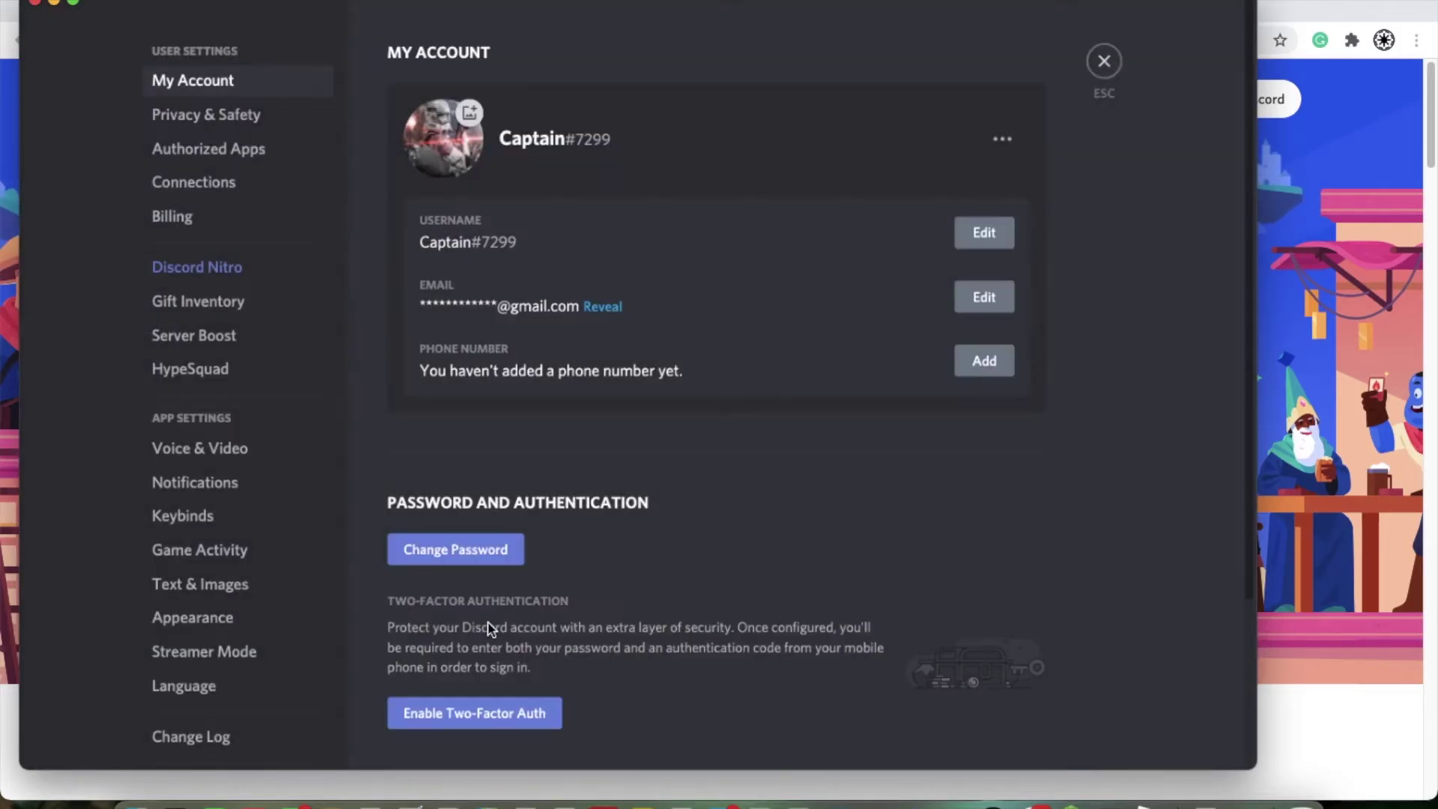
{"action": "left_click", "coordinate": [1012, 136]}
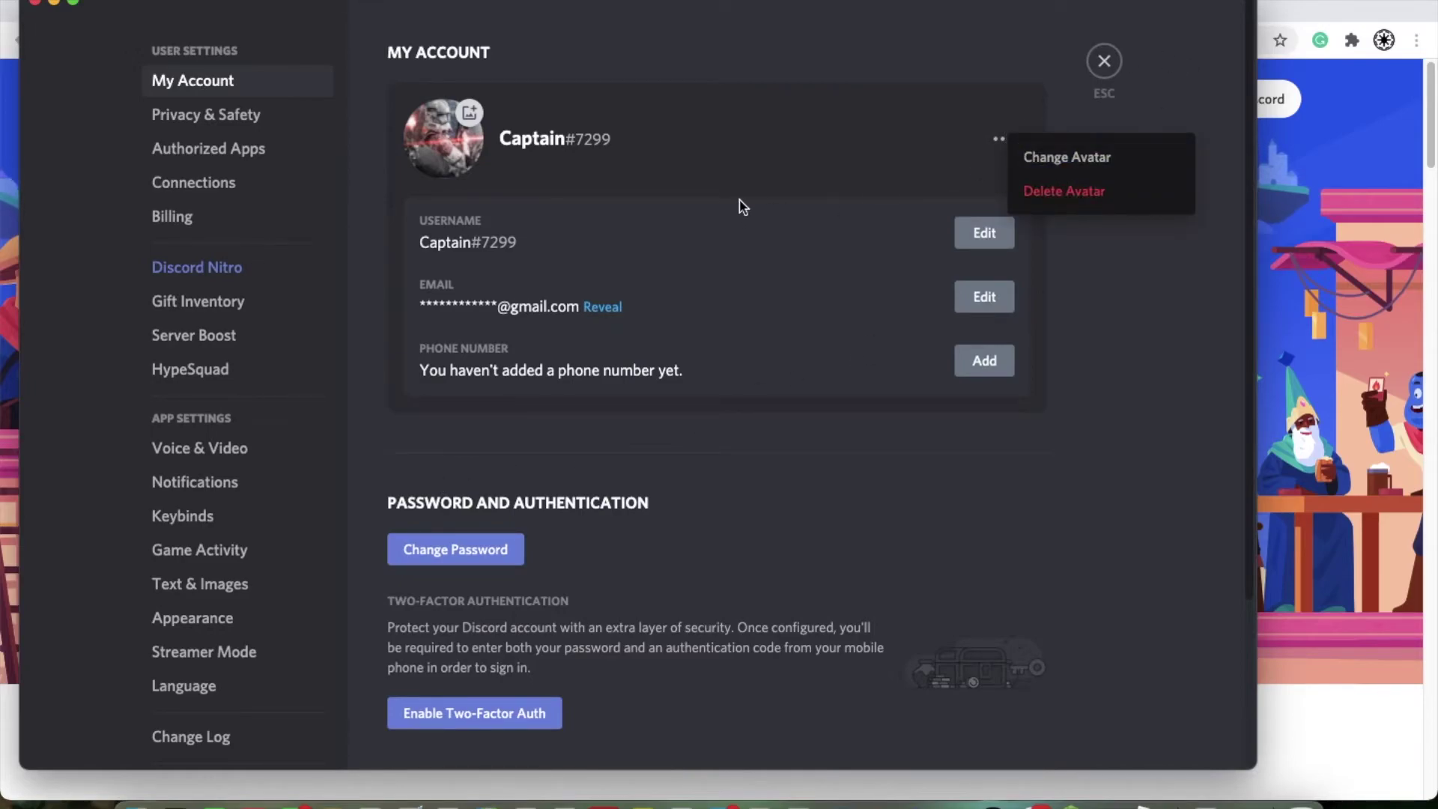
{"action": "scroll", "coordinate": [98, 607], "scroll_direction": "down", "scroll_amount": 3}
{"action": "left_click", "coordinate": [158, 589]}
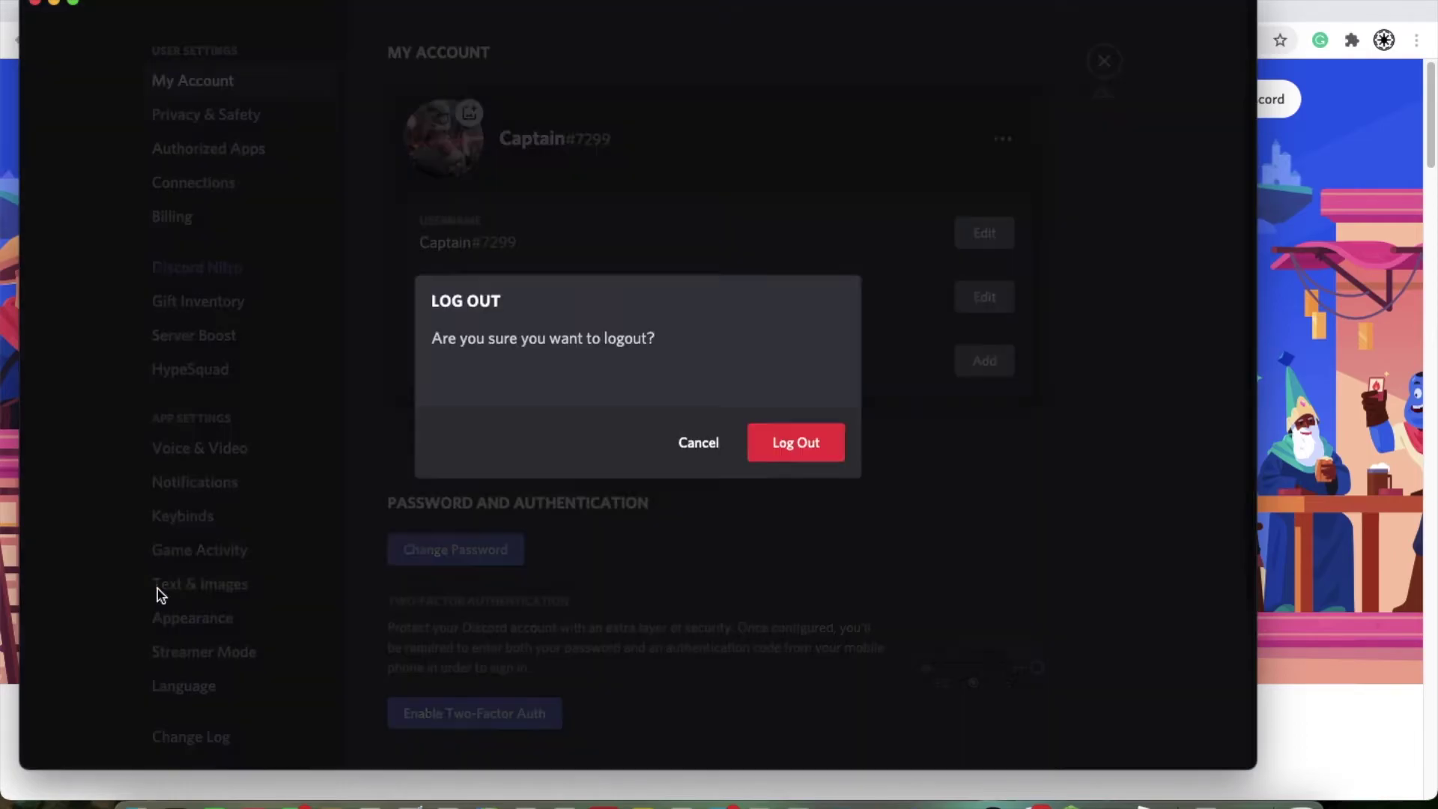
{"action": "left_click", "coordinate": [756, 438]}
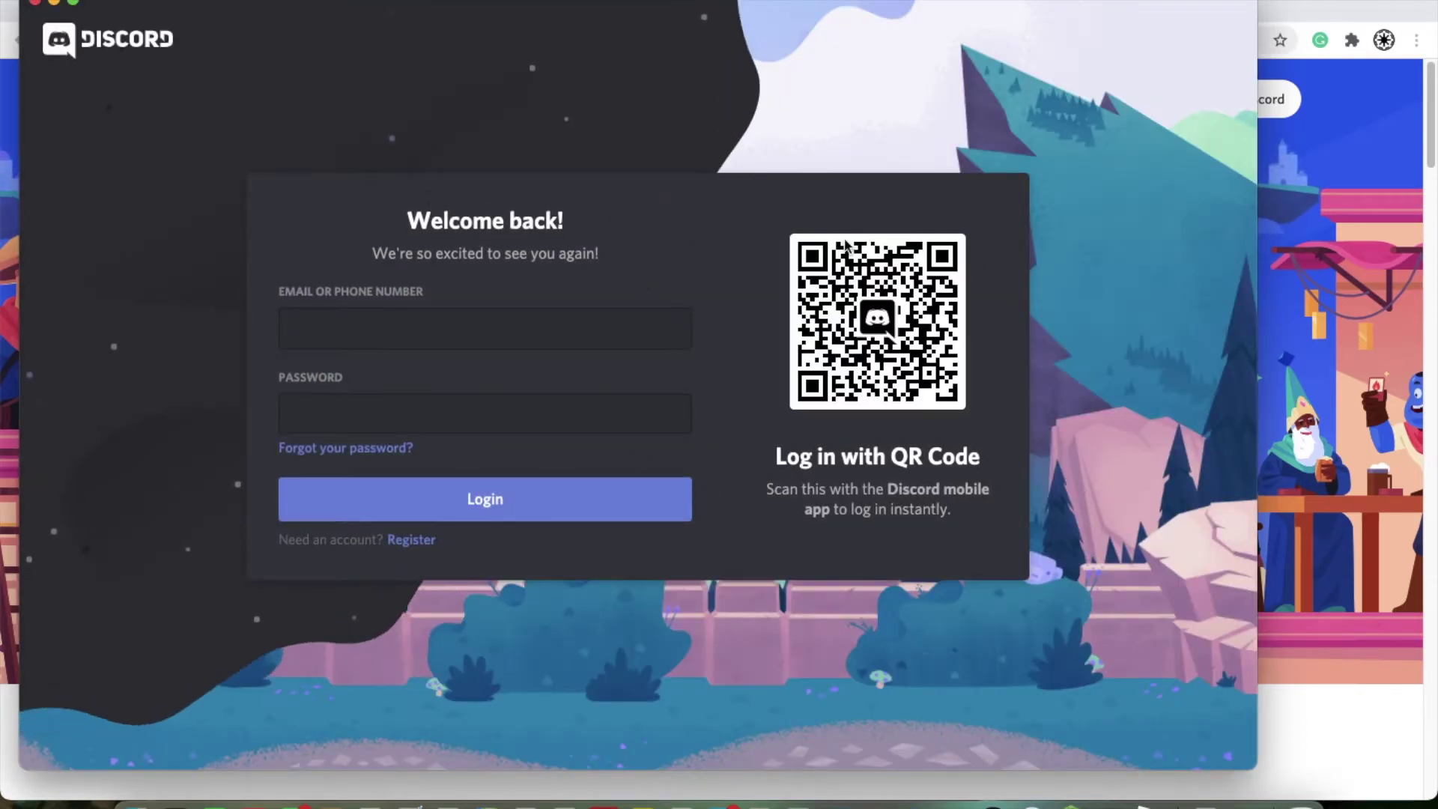
{"action": "left_click", "coordinate": [382, 334]}
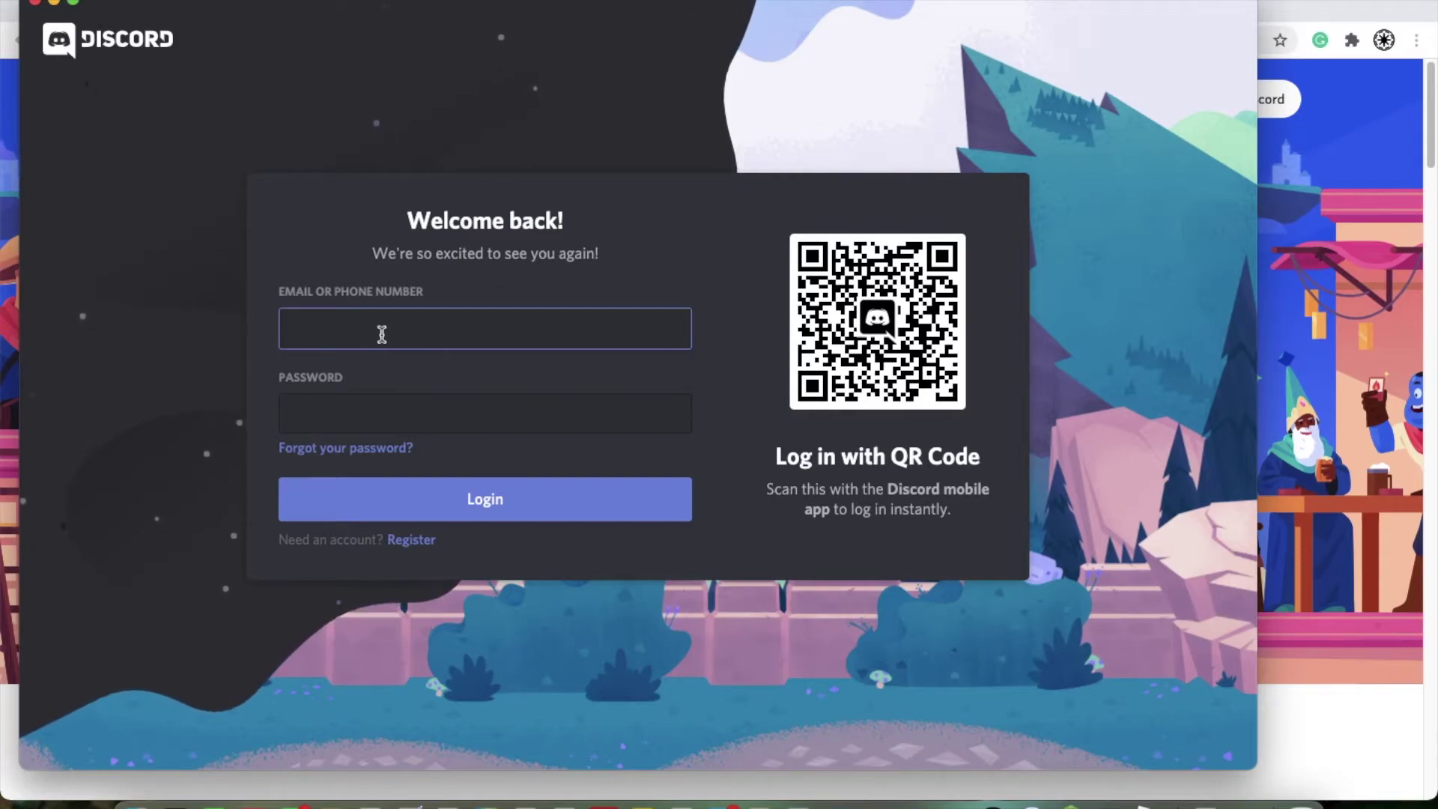
{"action": "left_click", "coordinate": [450, 421]}
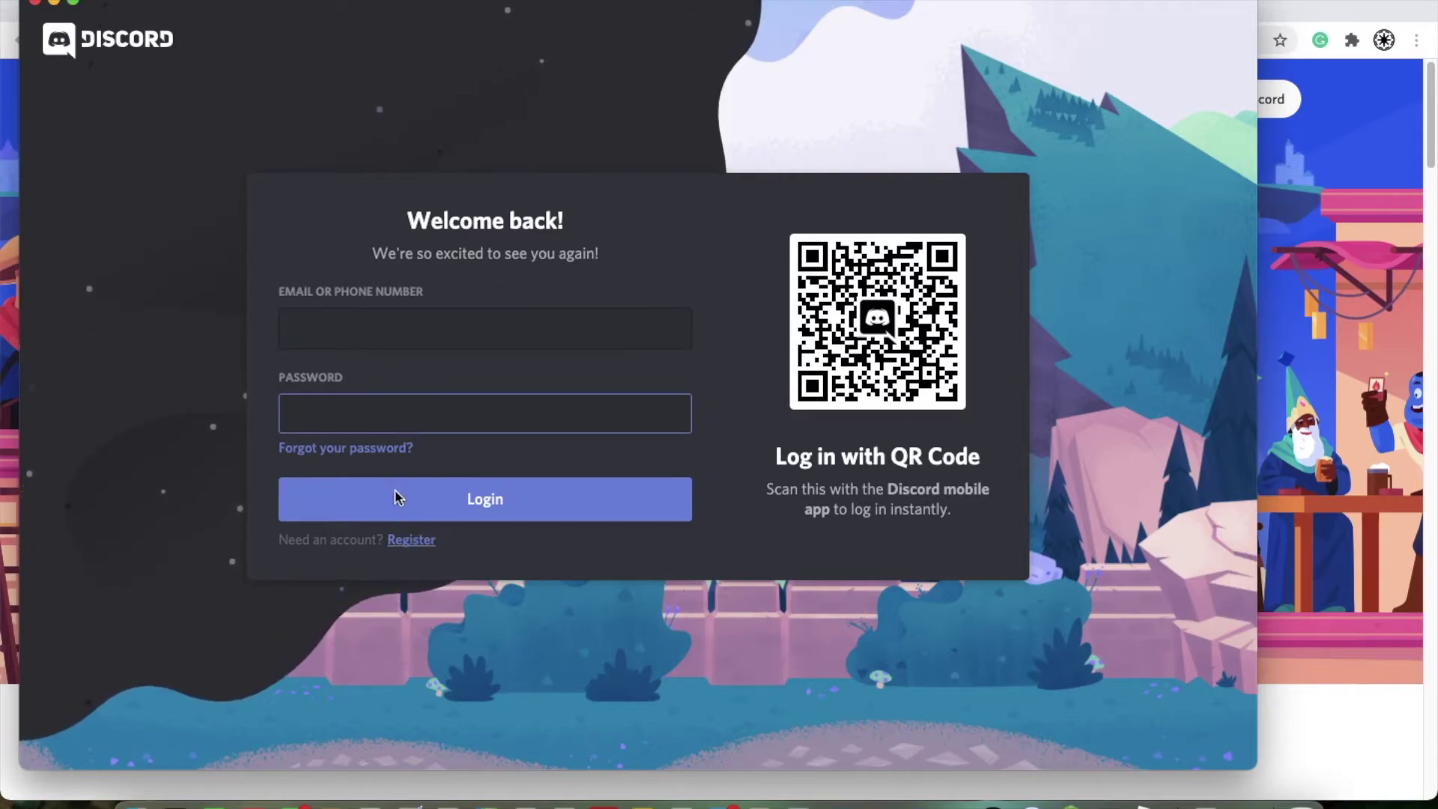
{"action": "left_click", "coordinate": [413, 539]}
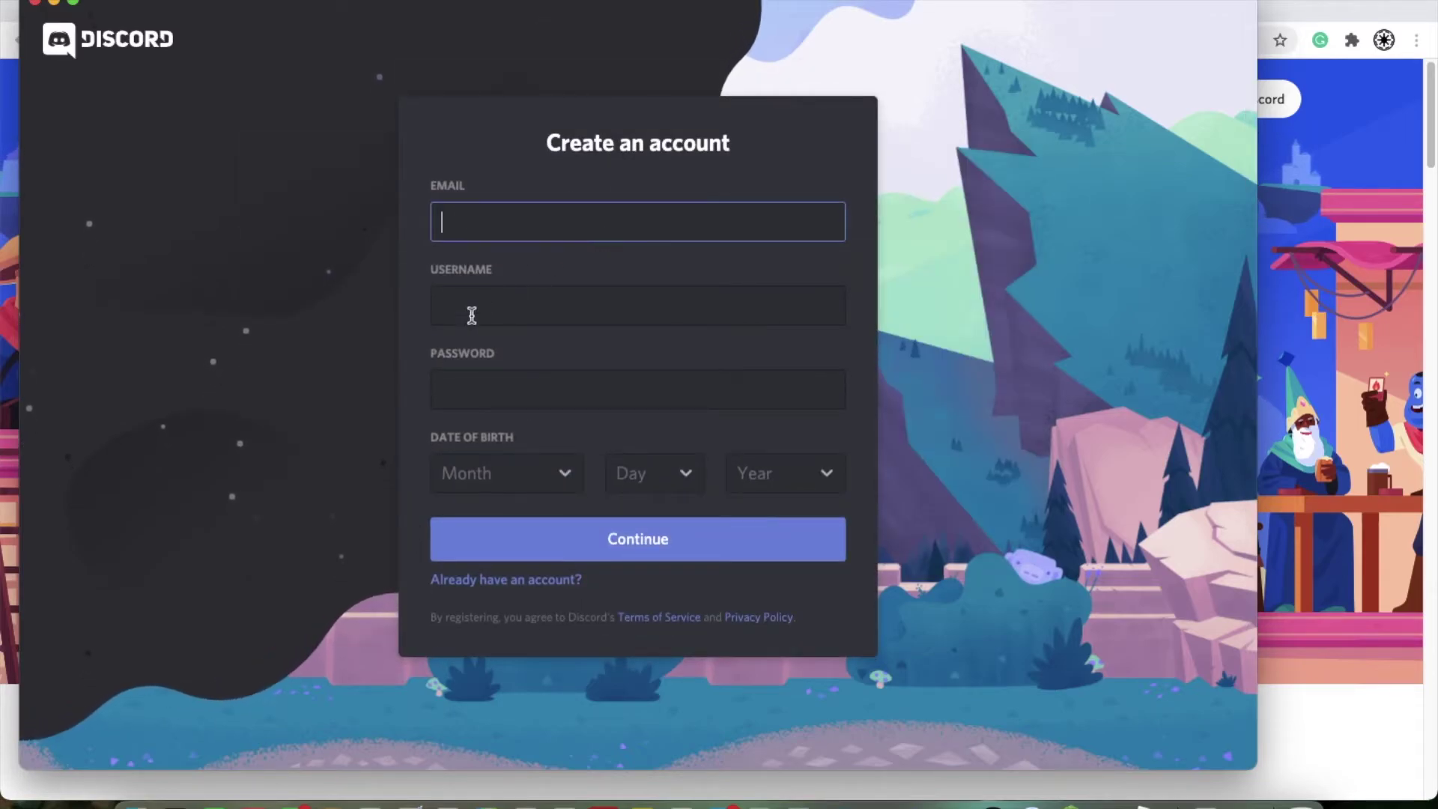
{"action": "left_click", "coordinate": [459, 318]}
{"action": "left_click", "coordinate": [631, 400]}
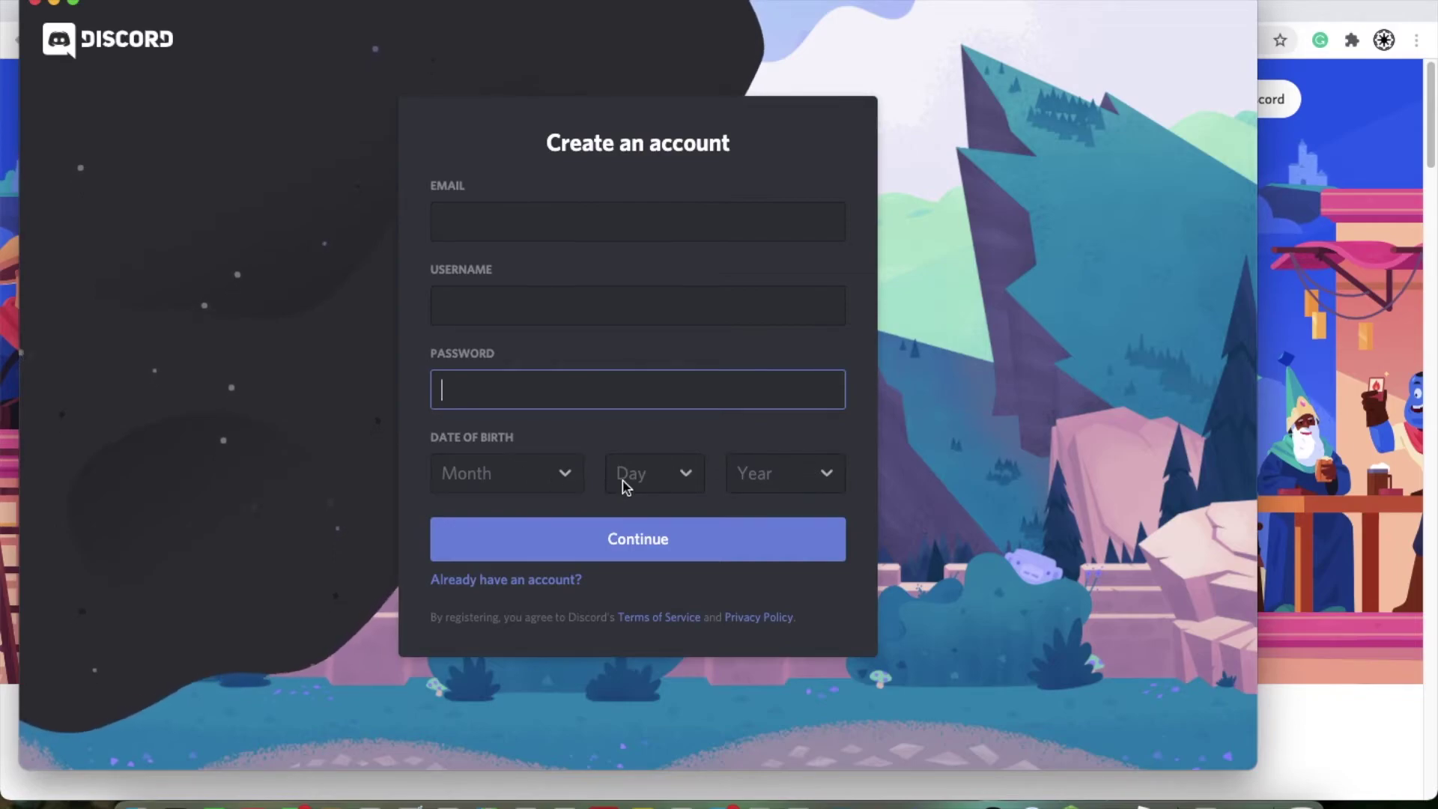
{"action": "left_click", "coordinate": [569, 483]}
{"action": "left_click", "coordinate": [809, 442]}
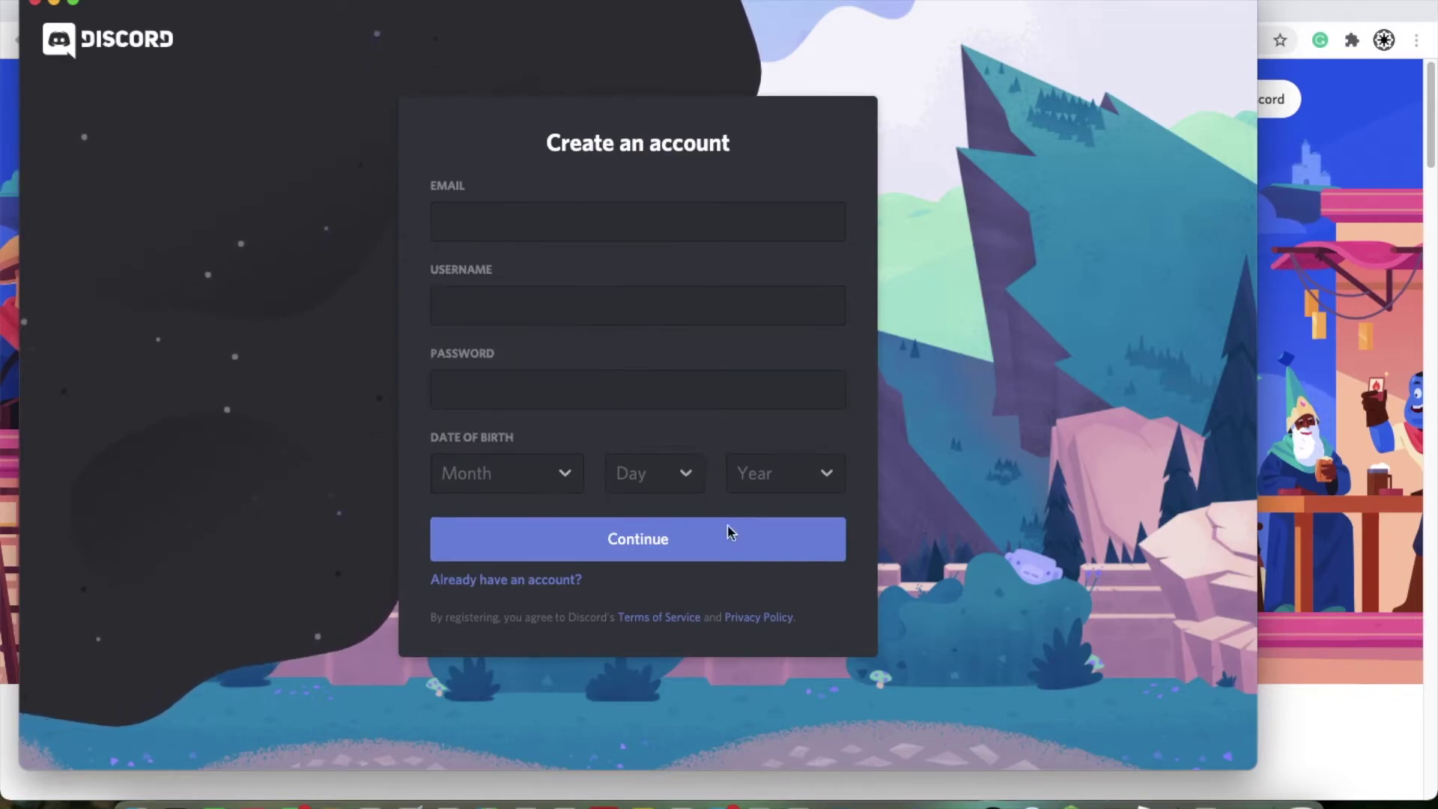
{"action": "left_click", "coordinate": [514, 215]}
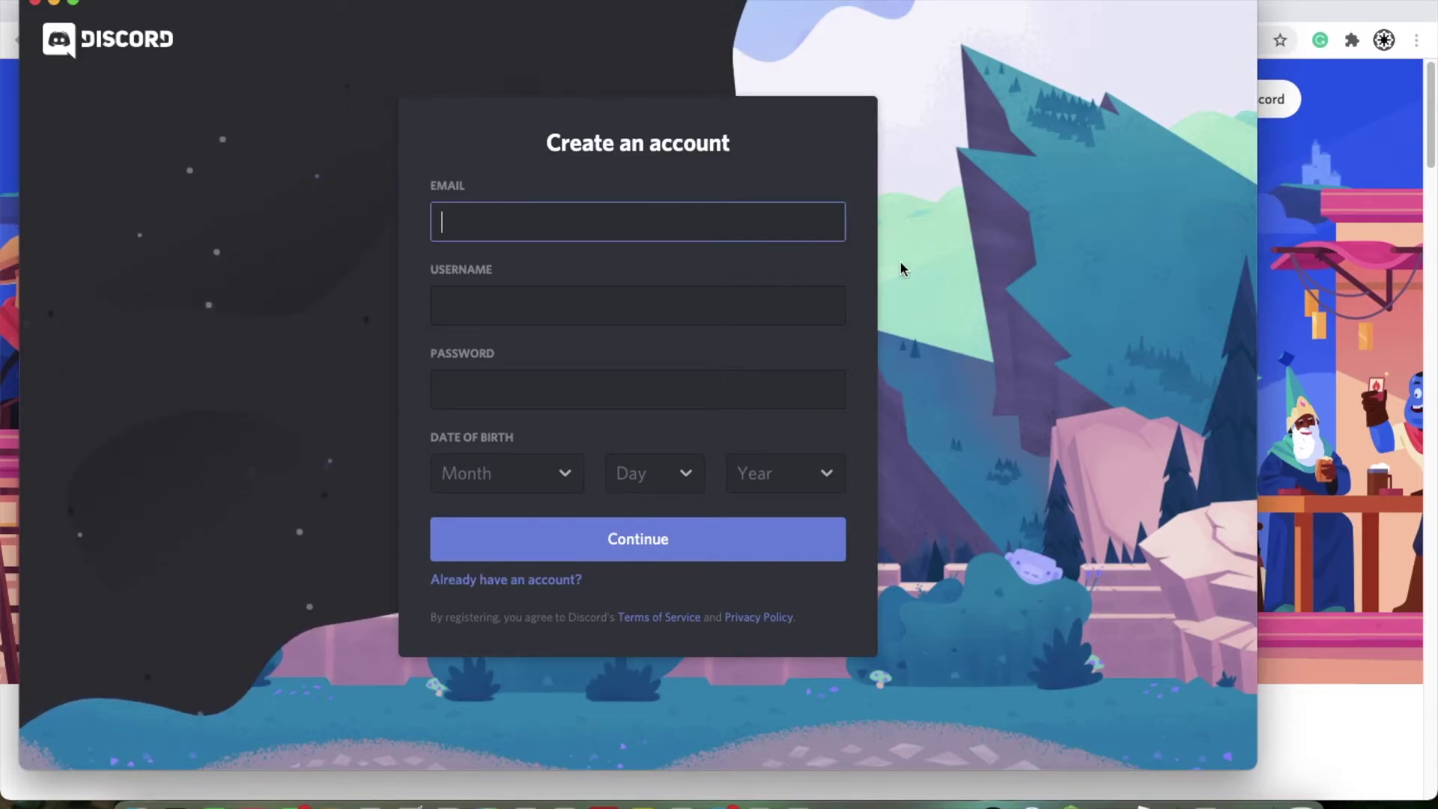
{"action": "left_click", "coordinate": [536, 581]}
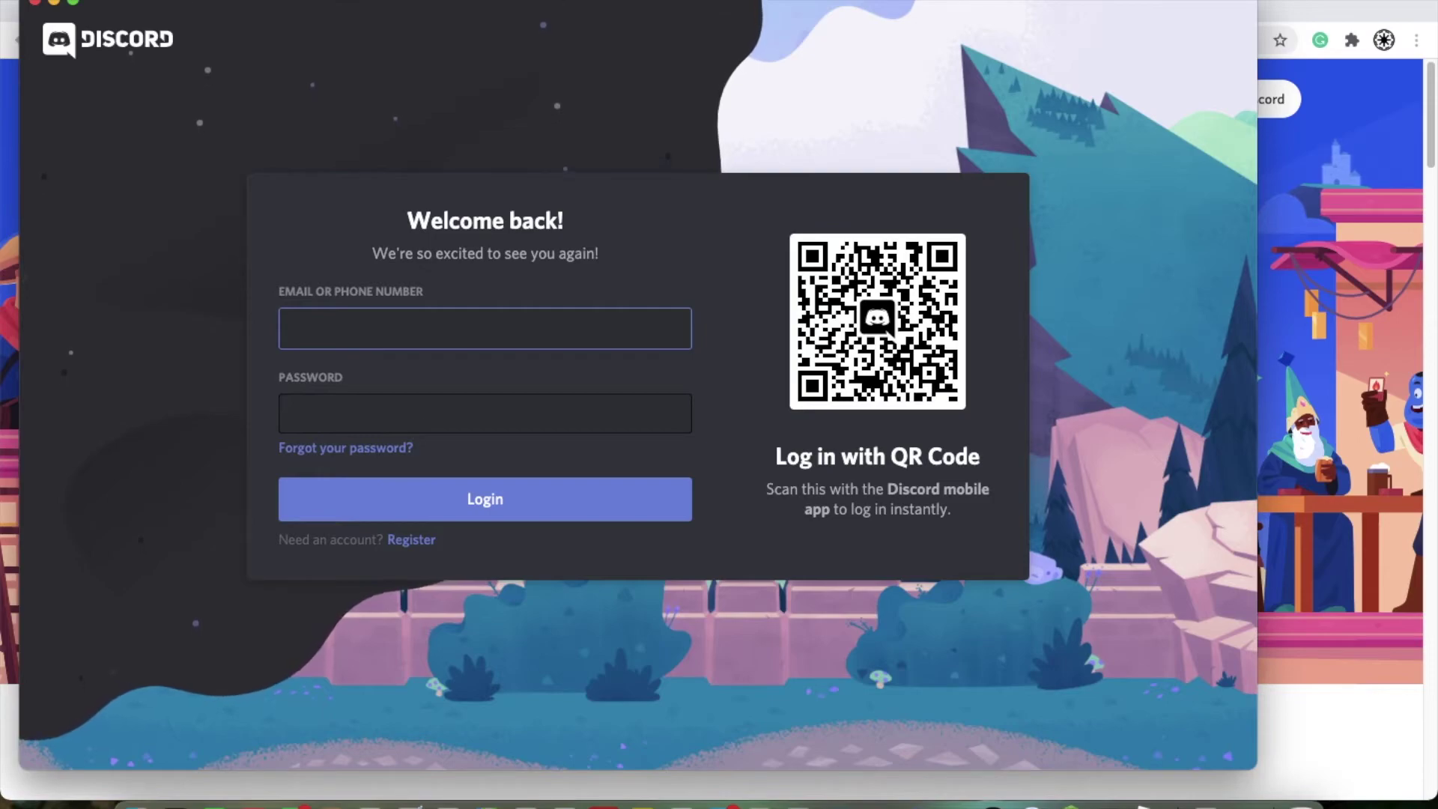
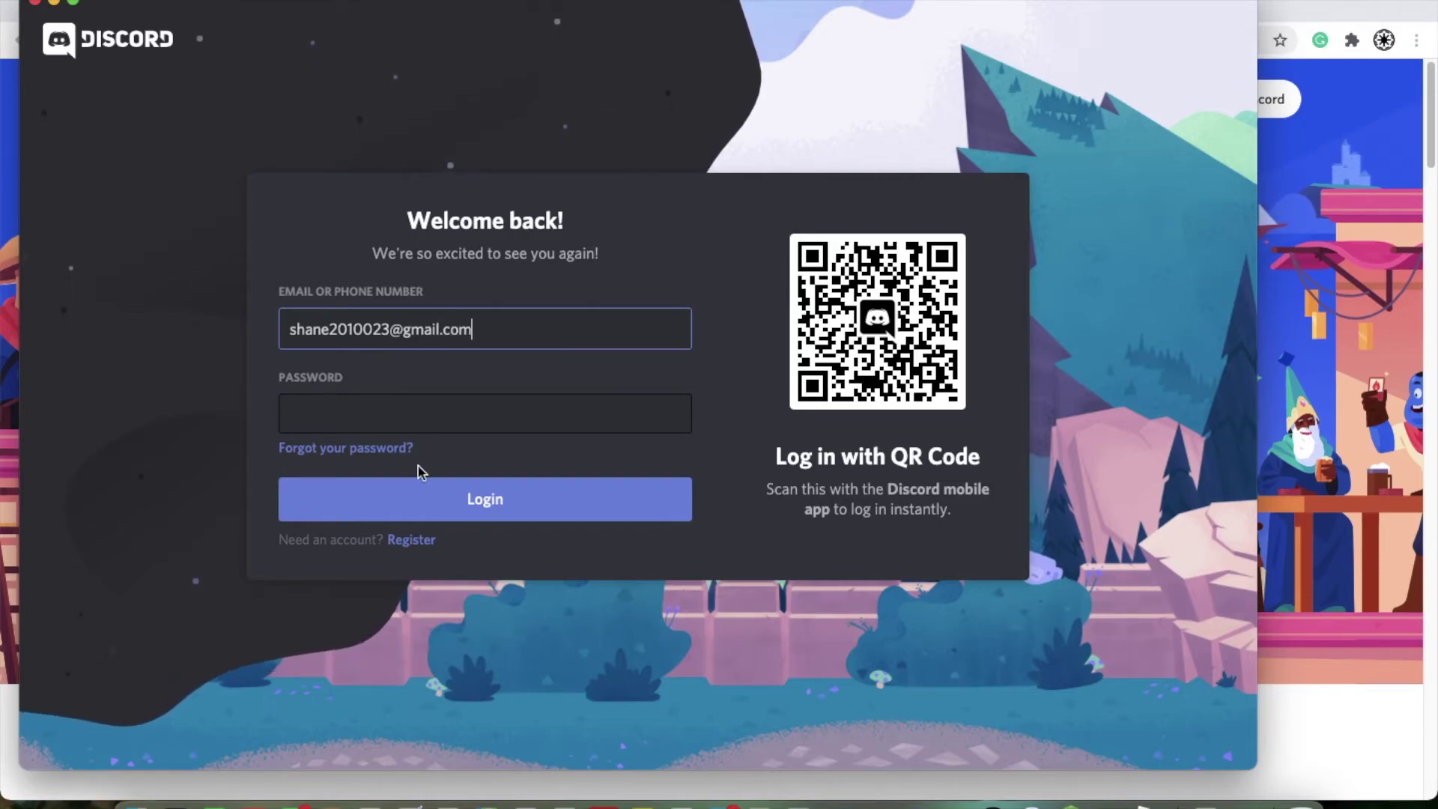
Step: Enter the account e-mail and password on the Welcome back form and log in
{"action": "left_click", "coordinate": [425, 403]}
{"action": "type", "text": "•••••••"}
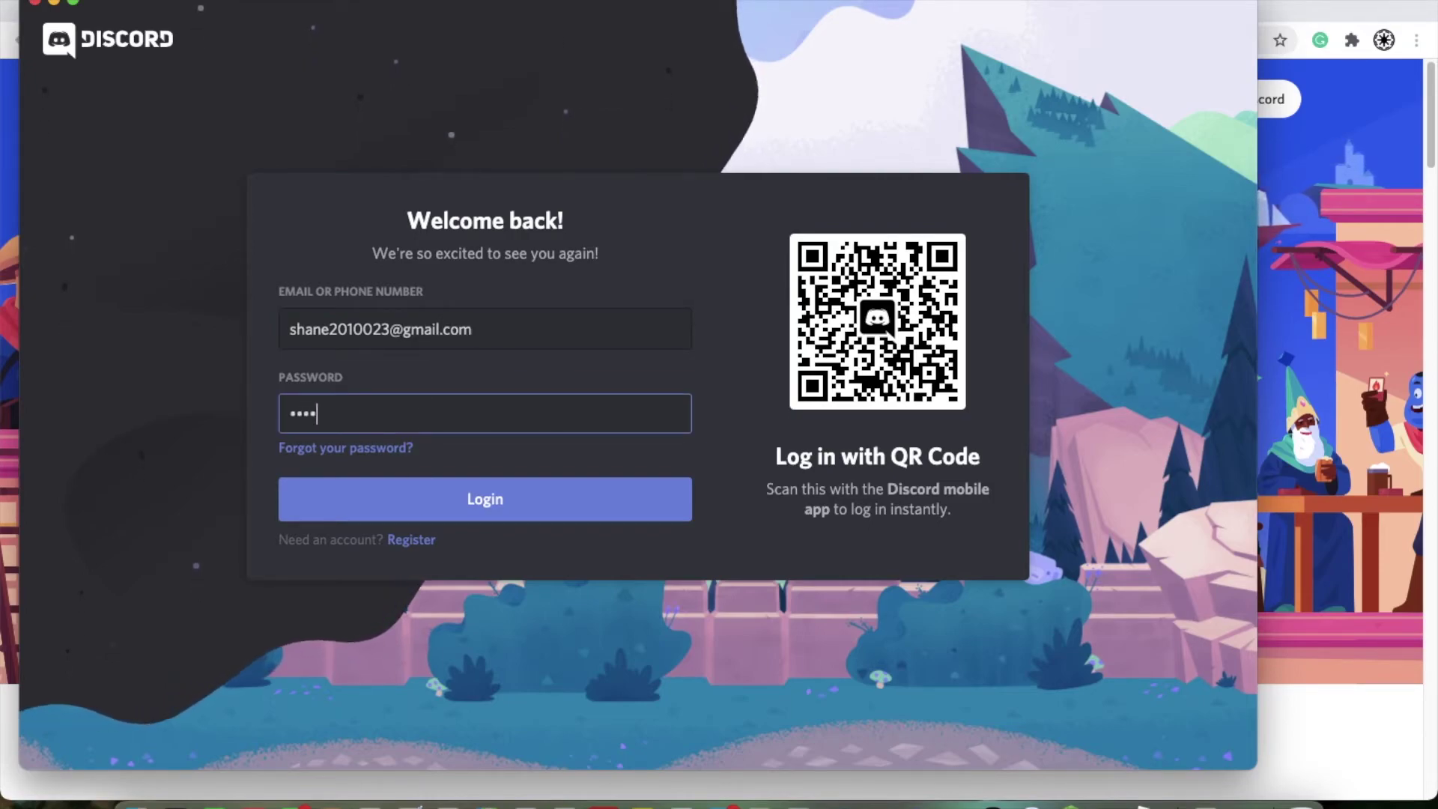
{"action": "type", "text": "••••••"}
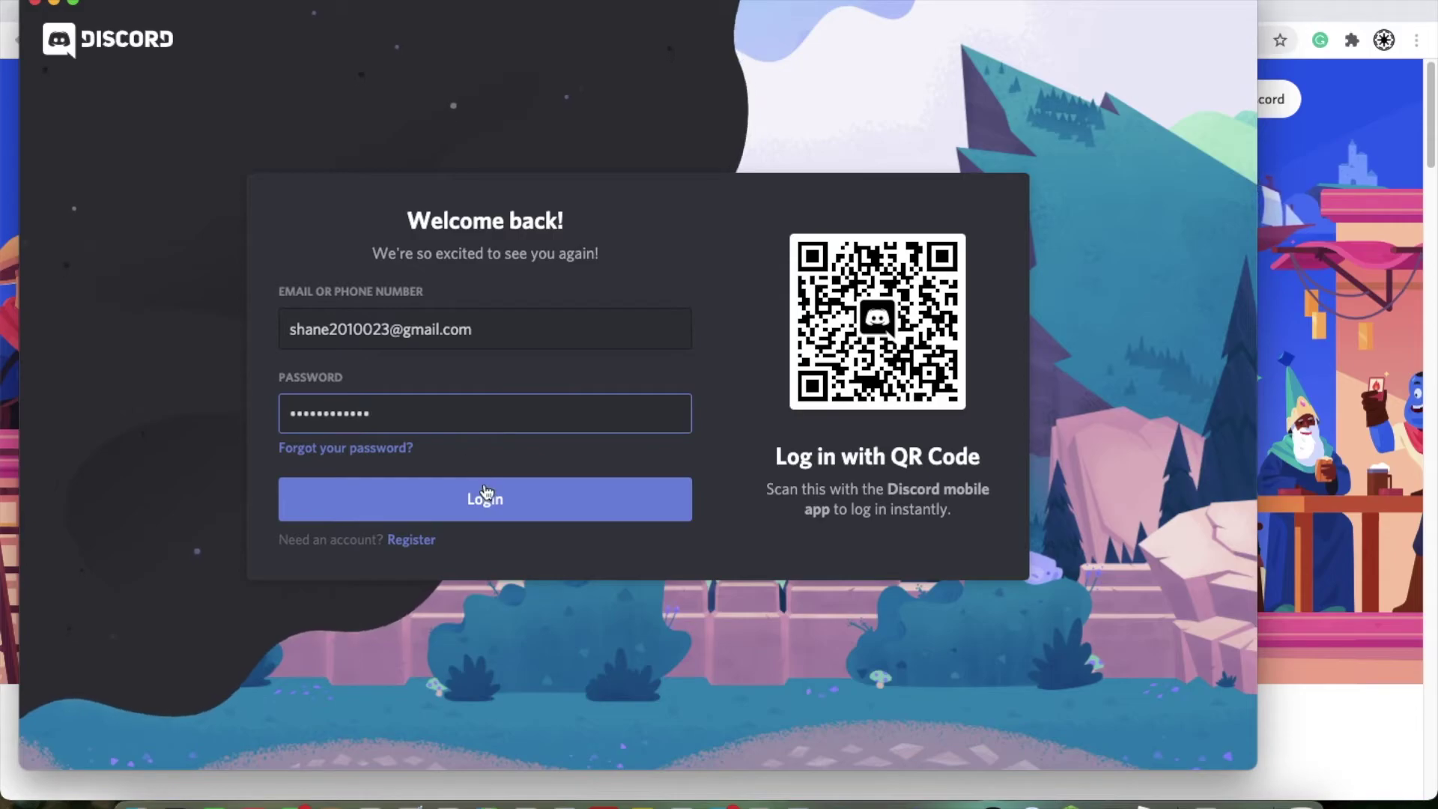
{"action": "left_click", "coordinate": [488, 498]}
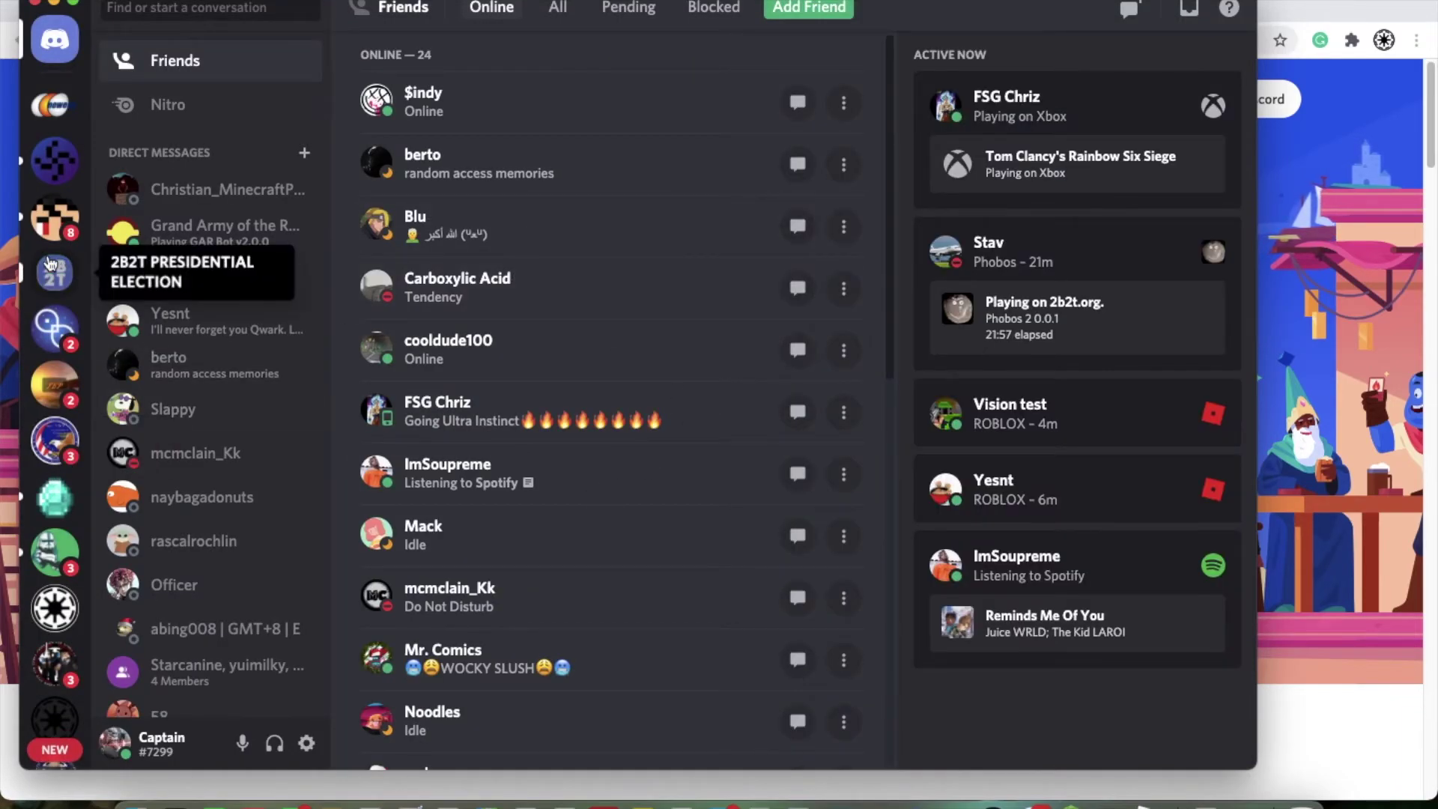
{"action": "scroll", "coordinate": [49, 262], "scroll_direction": "down", "scroll_amount": 4}
{"action": "scroll", "coordinate": [48, 262], "scroll_direction": "down", "scroll_amount": 4}
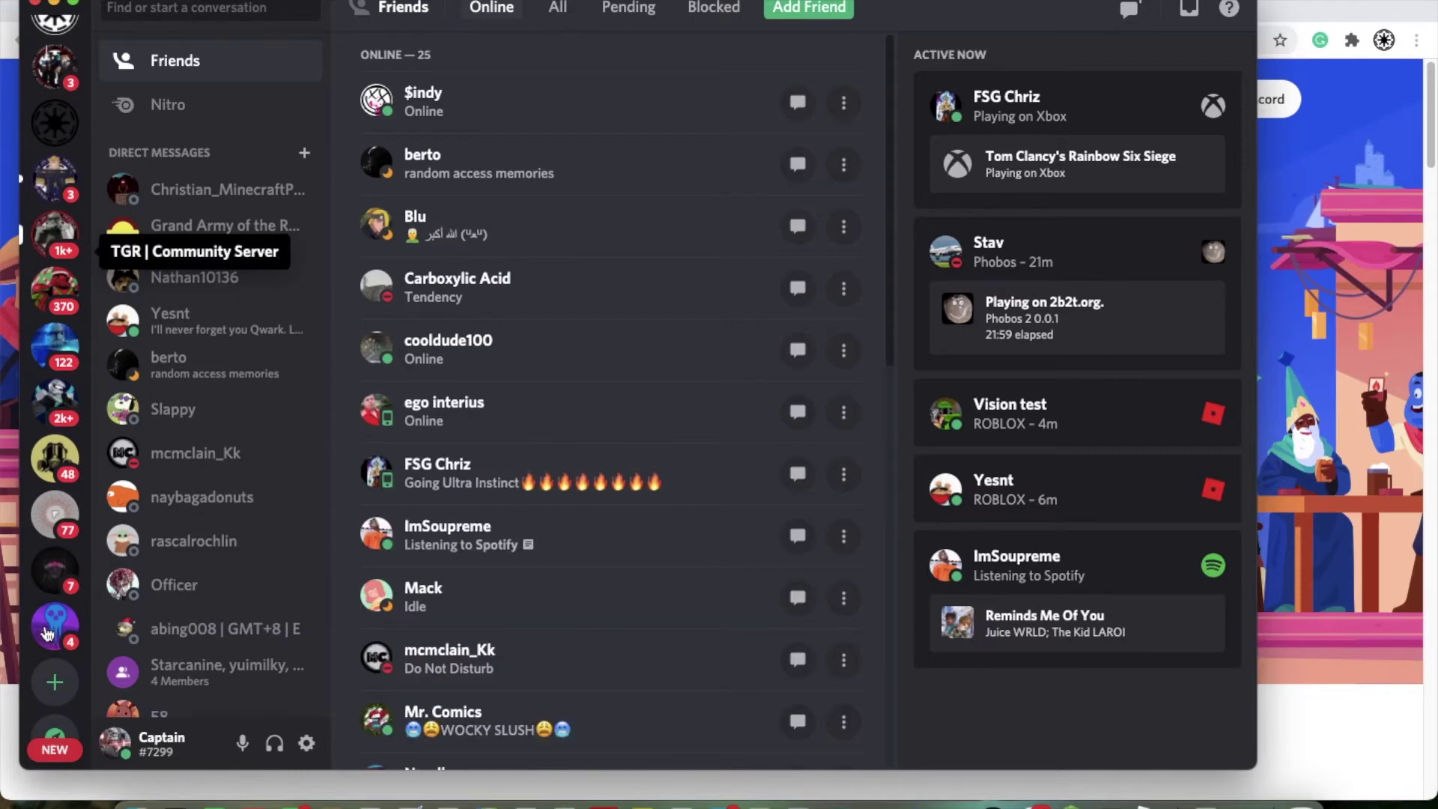
{"action": "scroll", "coordinate": [48, 599], "scroll_direction": "up", "scroll_amount": 8}
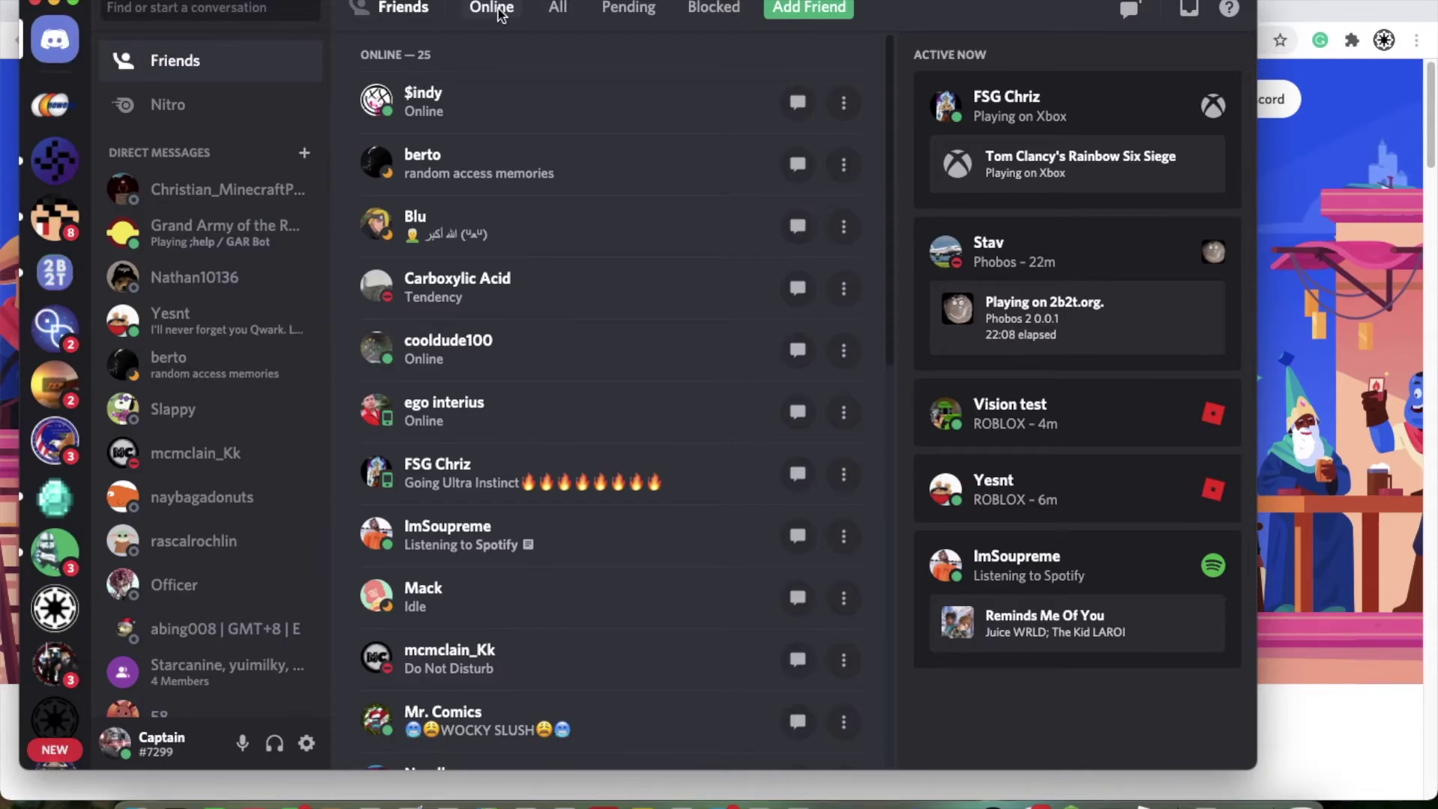
Step: Browse the All, Pending and Blocked friend tabs, then go to Add Friend
{"action": "left_click", "coordinate": [558, 9]}
{"action": "left_click", "coordinate": [629, 9]}
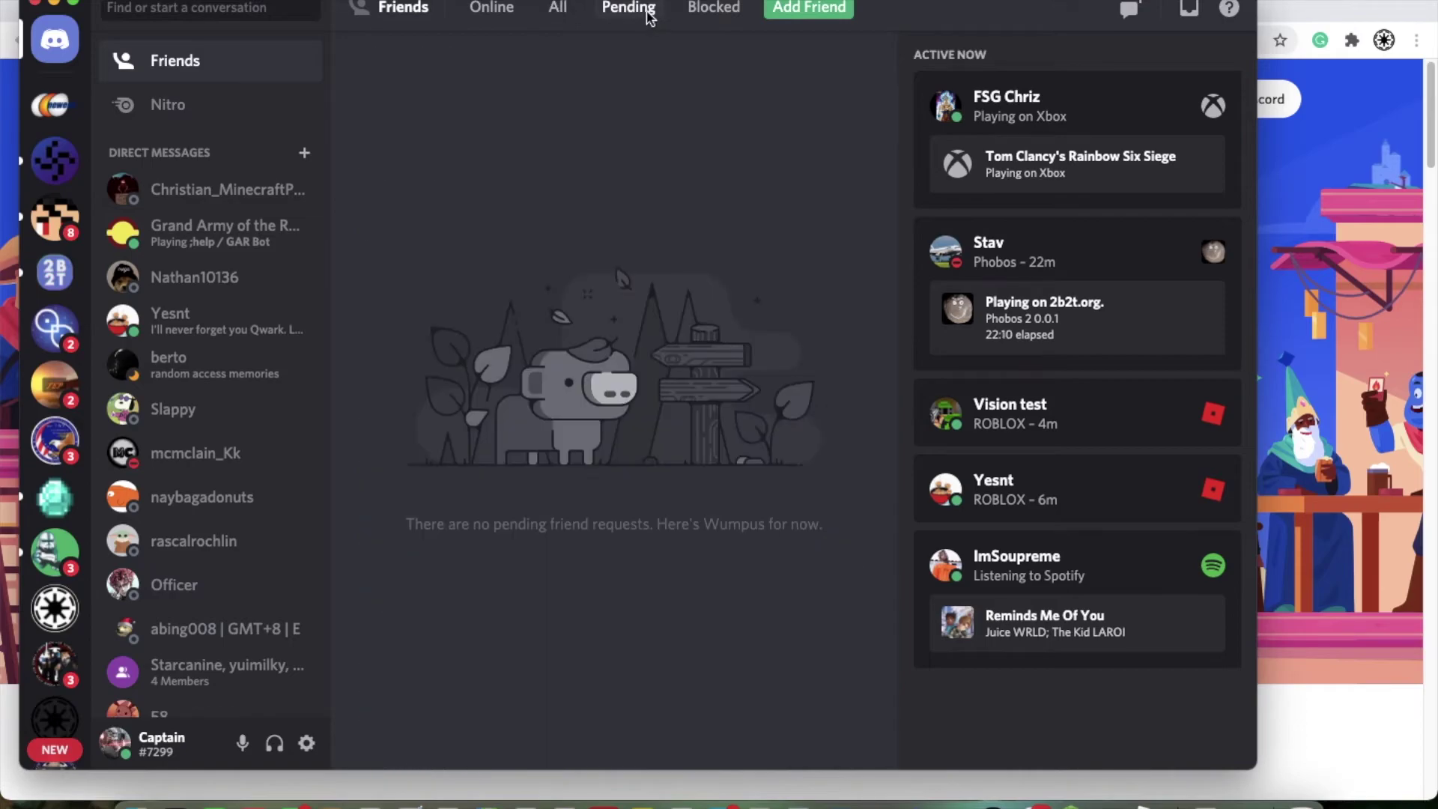
{"action": "left_click", "coordinate": [713, 9]}
{"action": "left_click", "coordinate": [831, 13]}
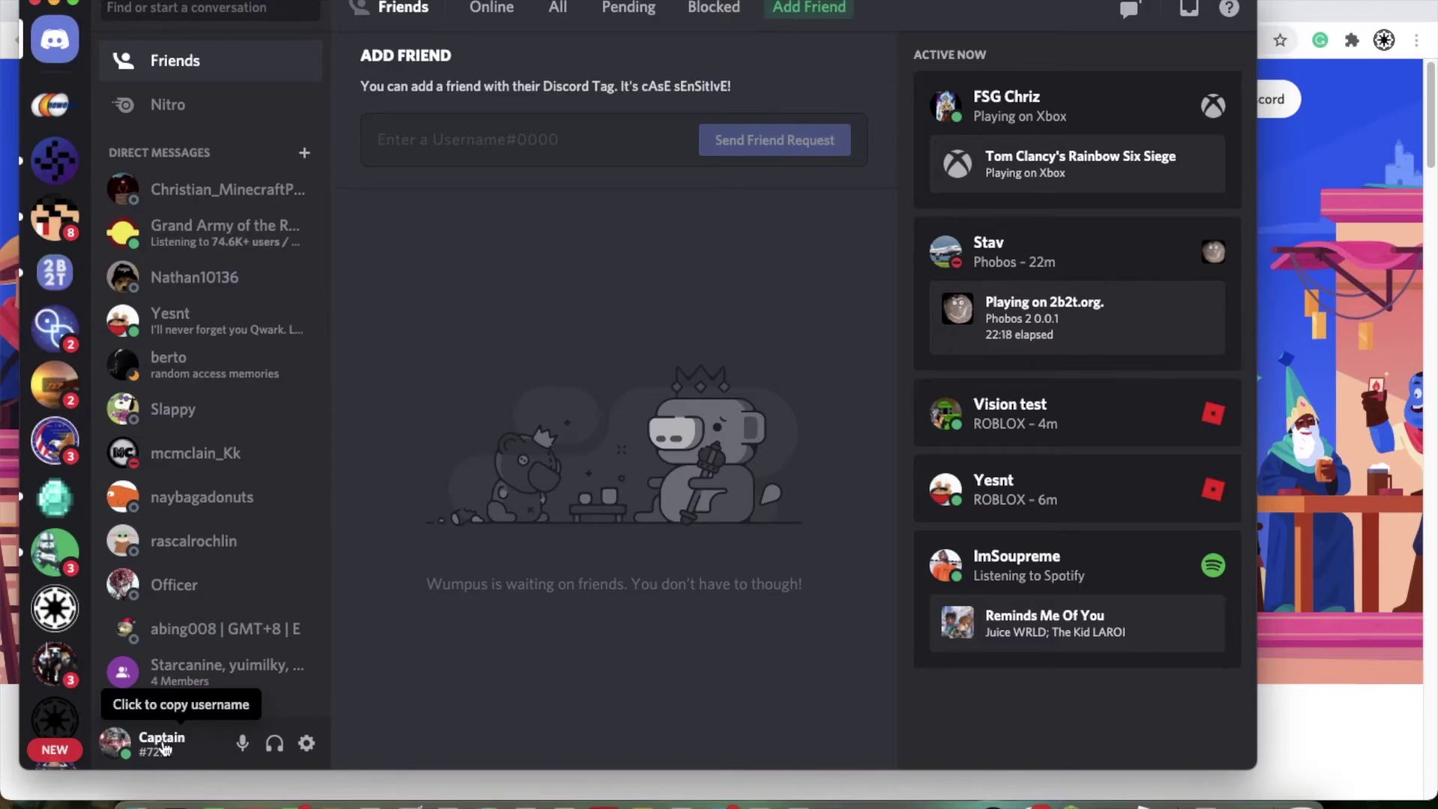
Step: Enter your own copied username in Add Friend, trim it, then check the empty Pending tab
{"action": "left_click", "coordinate": [159, 752]}
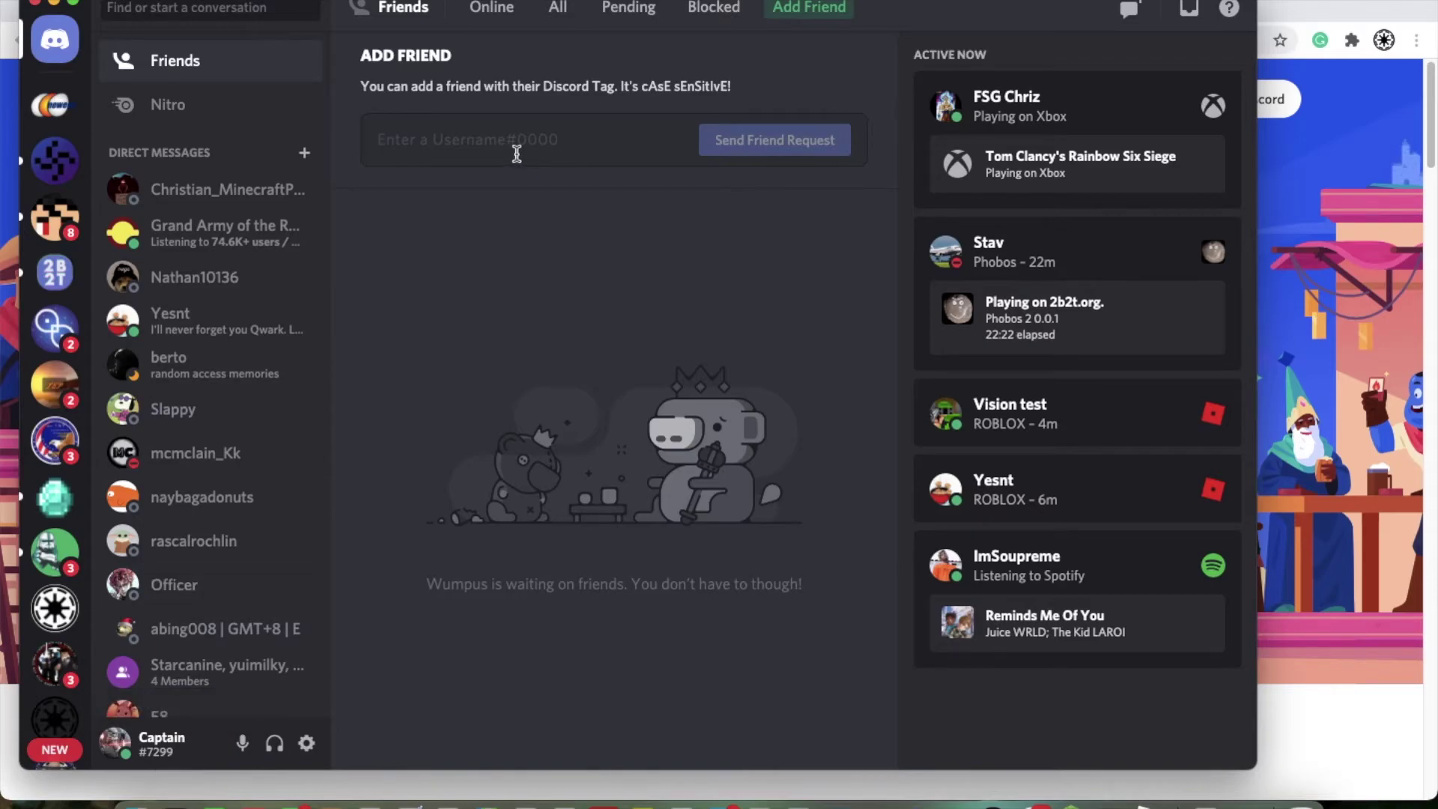
{"action": "type", "text": "Captain#7299"}
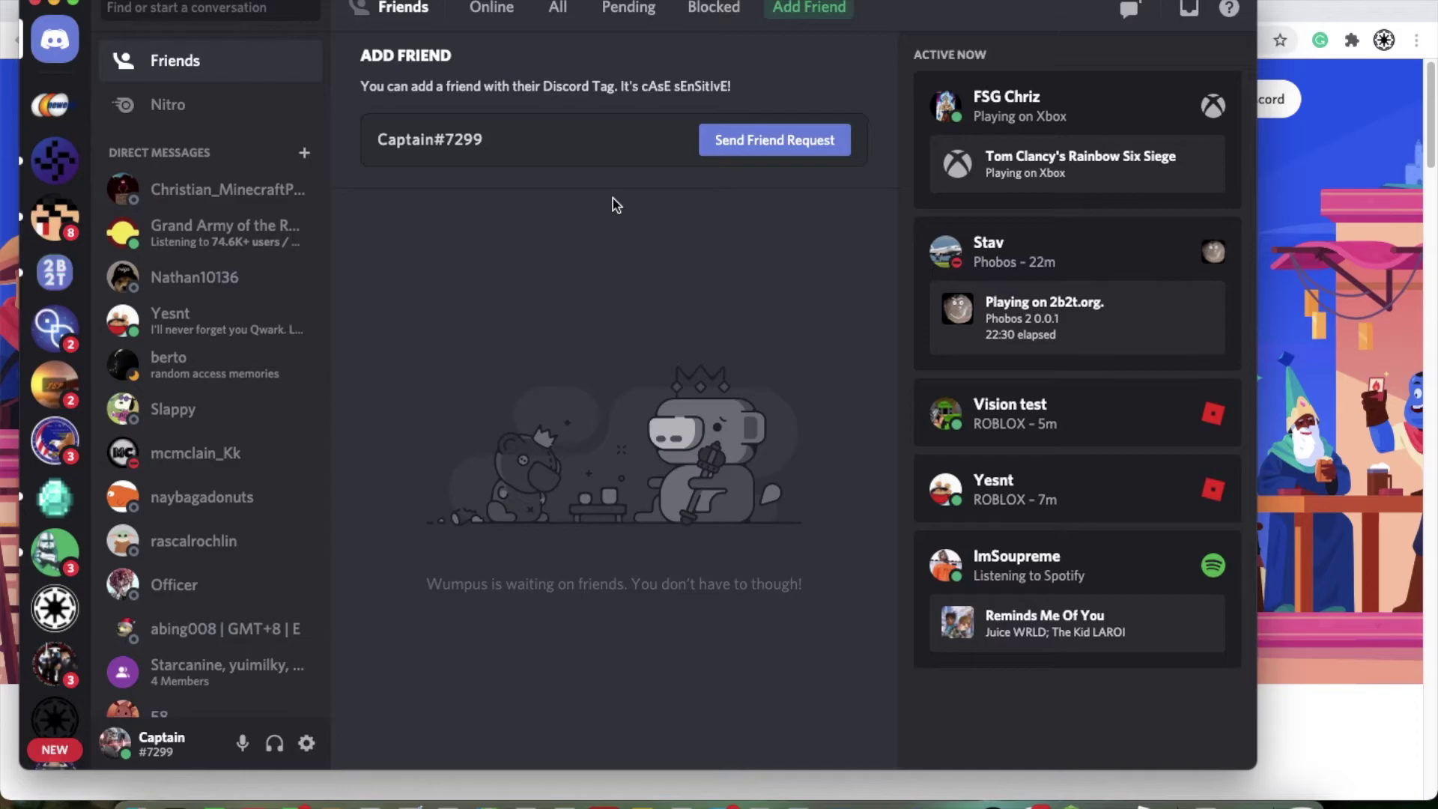
{"action": "key", "text": "BackSpace"}
{"action": "key", "text": "BackSpace"}
{"action": "key", "text": "BackSpace"}
{"action": "key", "text": "BackSpace"}
{"action": "key", "text": "BackSpace"}
{"action": "key", "text": "BackSpace"}
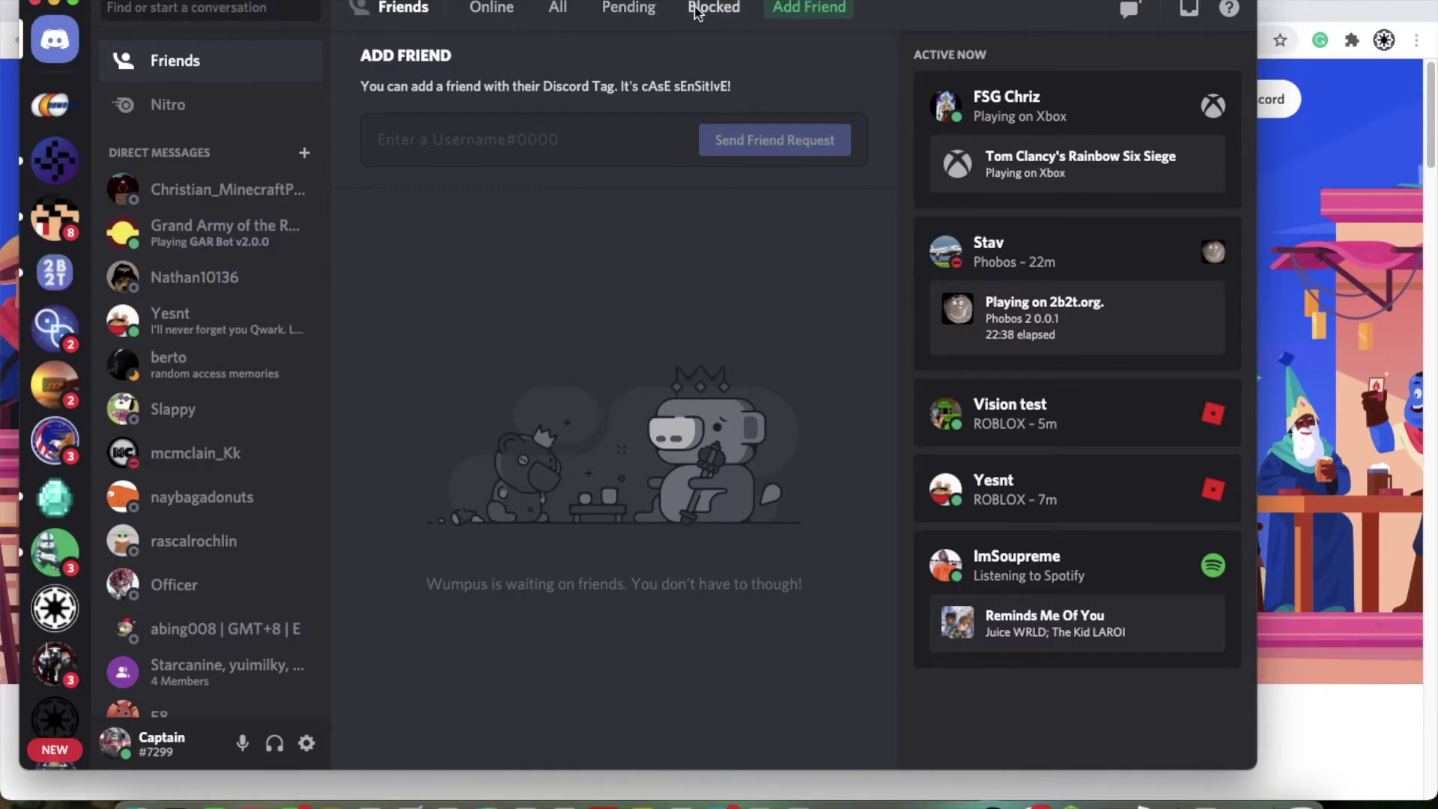
{"action": "left_click", "coordinate": [628, 10]}
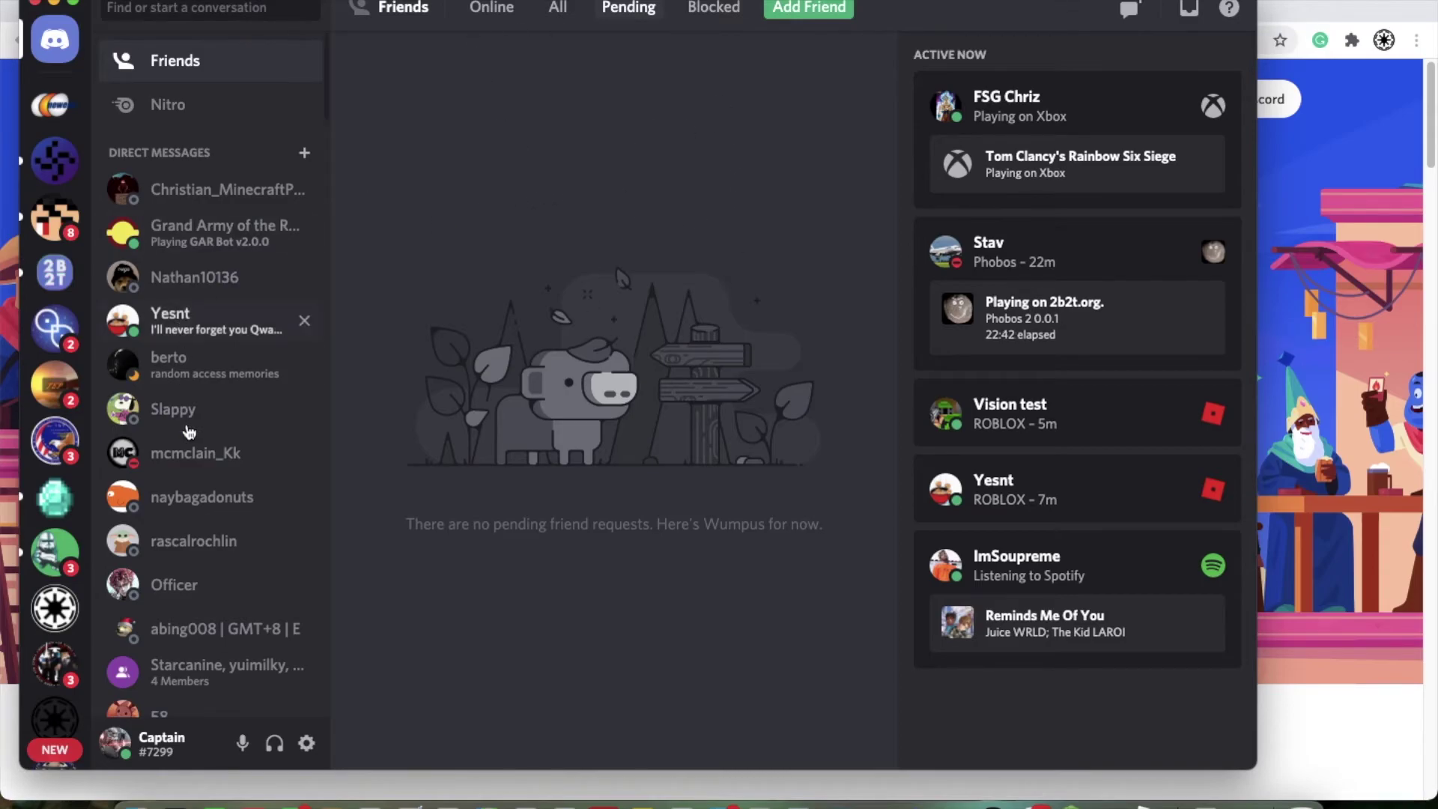
{"action": "scroll", "coordinate": [188, 411], "scroll_direction": "down", "scroll_amount": 5}
{"action": "scroll", "coordinate": [202, 360], "scroll_direction": "up", "scroll_amount": 5}
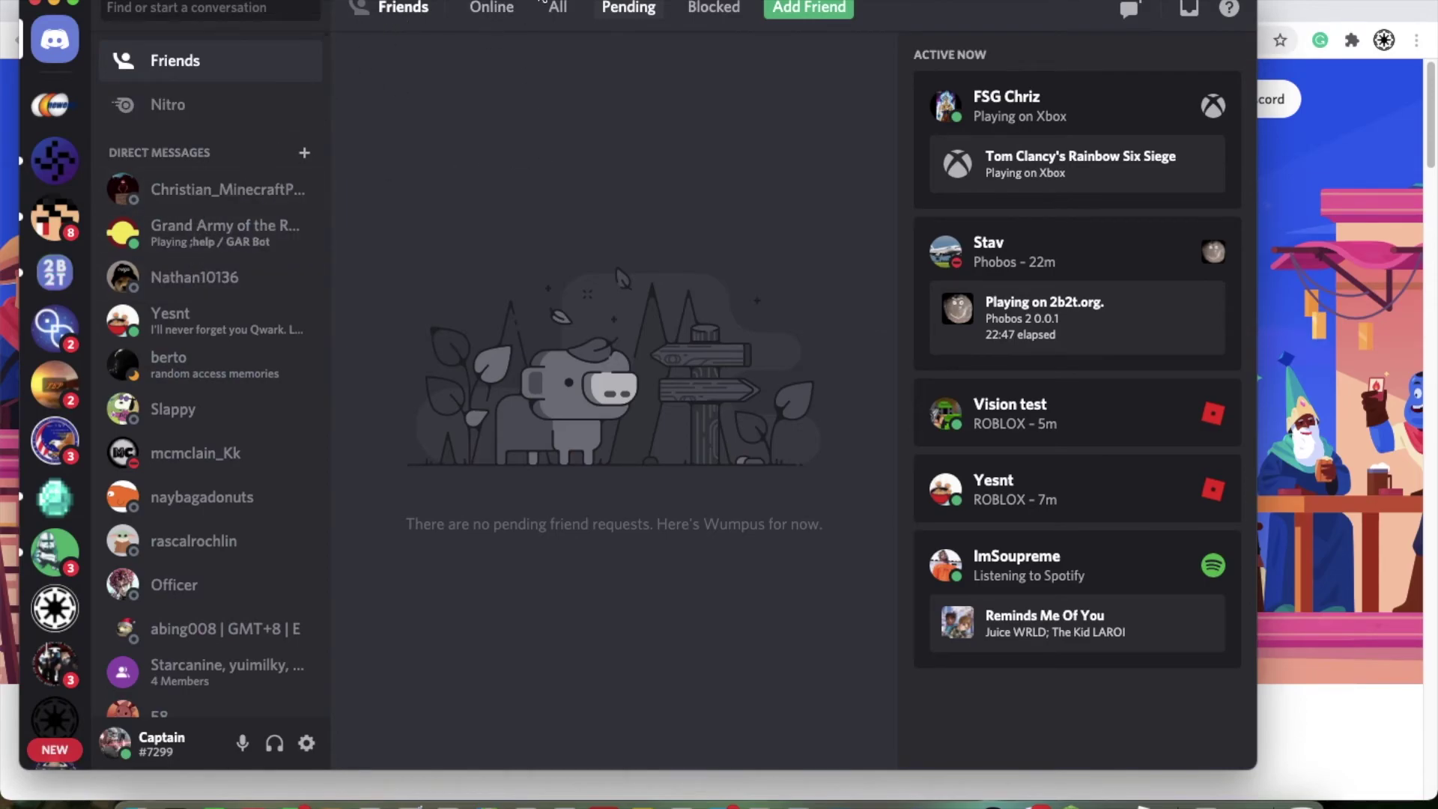
Step: Open a direct message with an online friend and type the greeting 'Hi'
{"action": "left_click", "coordinate": [491, 9]}
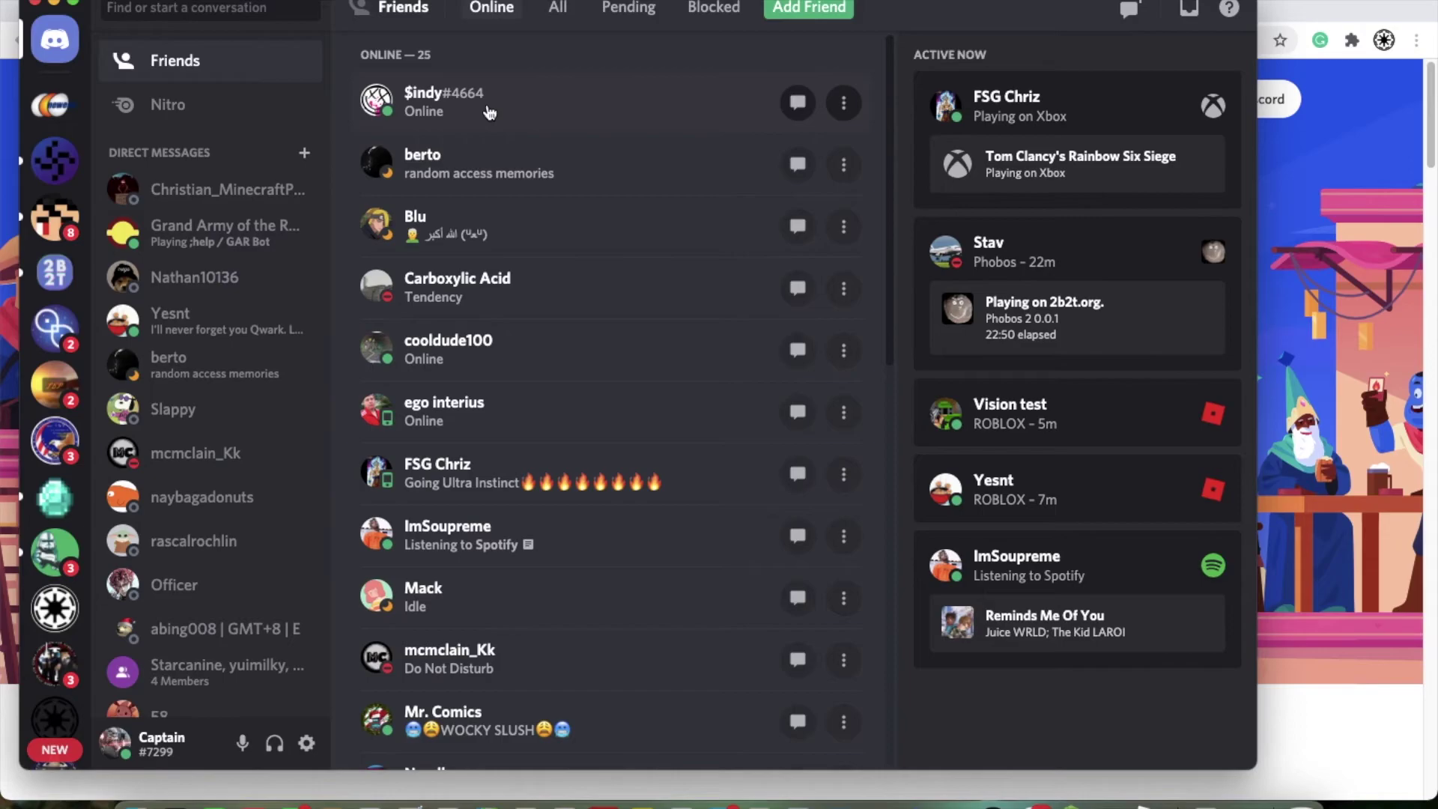
{"action": "left_click", "coordinate": [464, 179]}
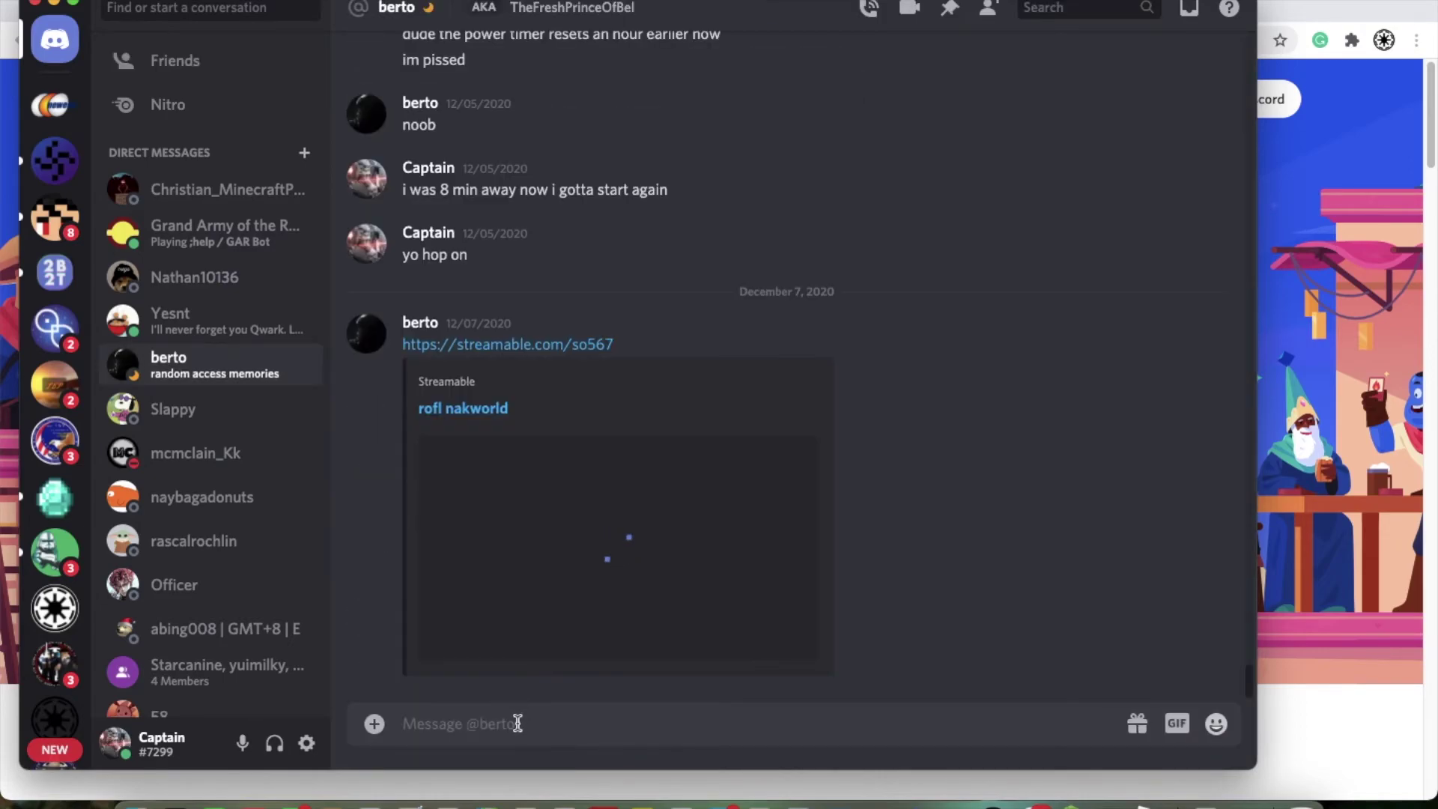
{"action": "type", "text": "Hi whats up"}
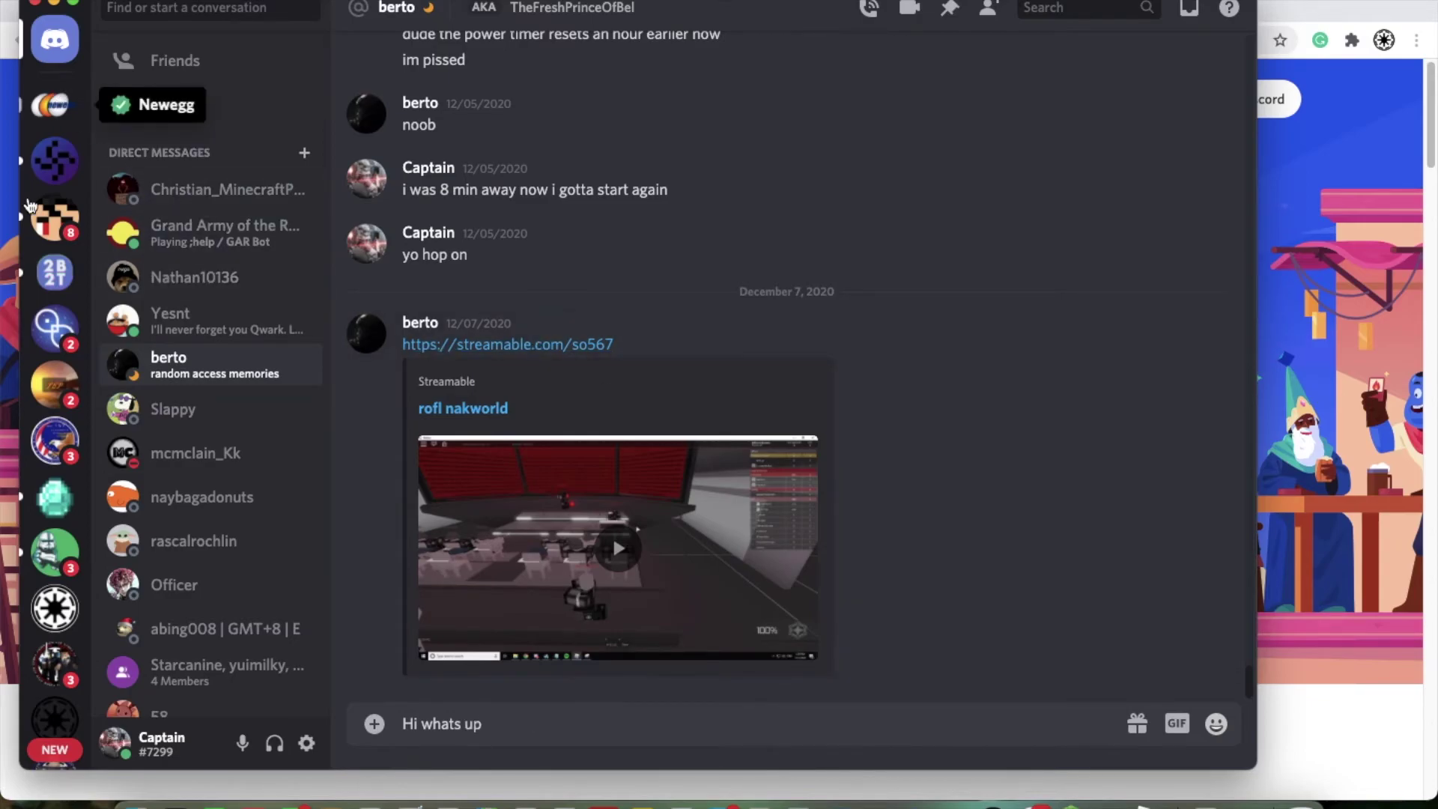
{"action": "scroll", "coordinate": [48, 410], "scroll_direction": "down", "scroll_amount": 10}
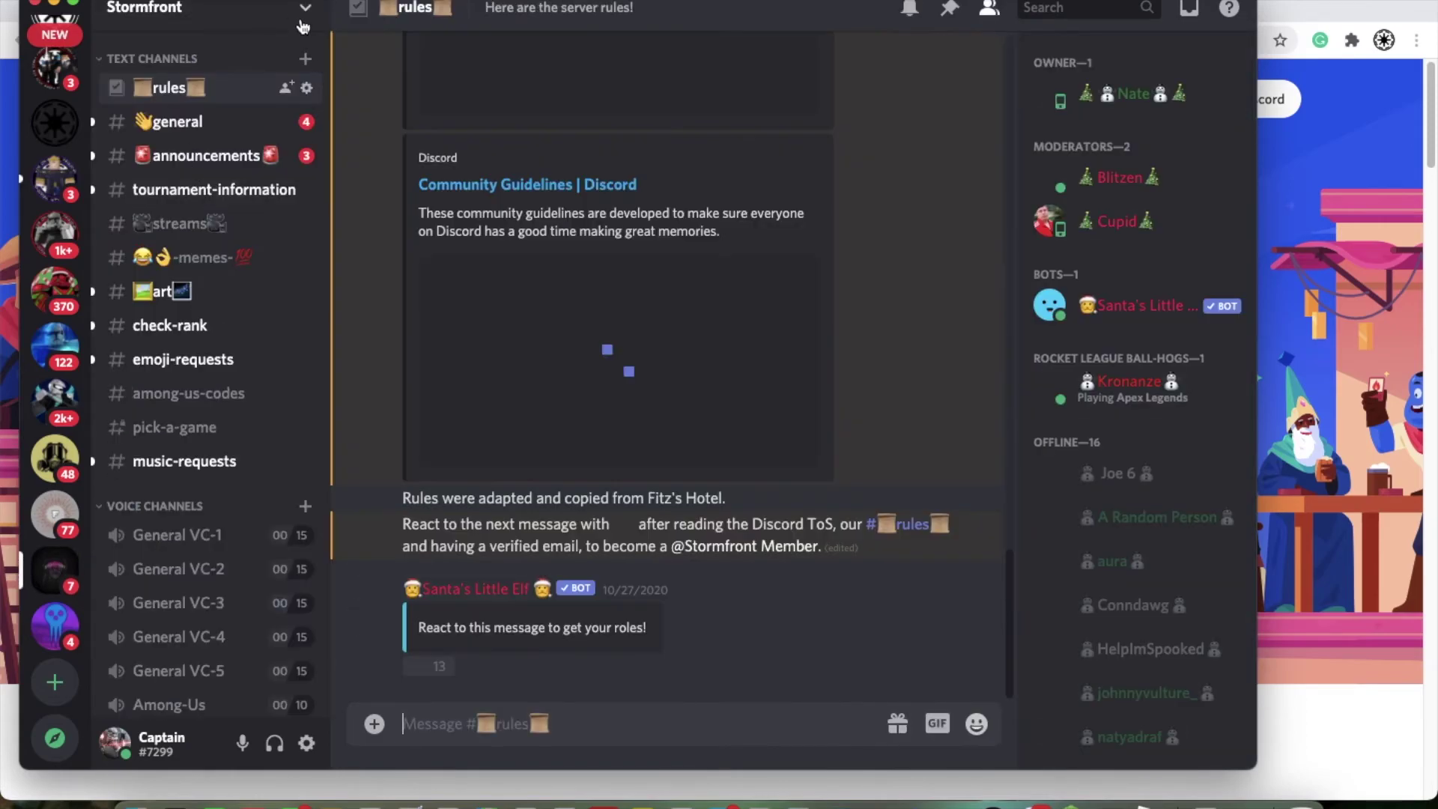
Step: Copy the Stormfront invite link from Invite People, close the dialog, and bring Chrome forward
{"action": "left_click", "coordinate": [304, 10]}
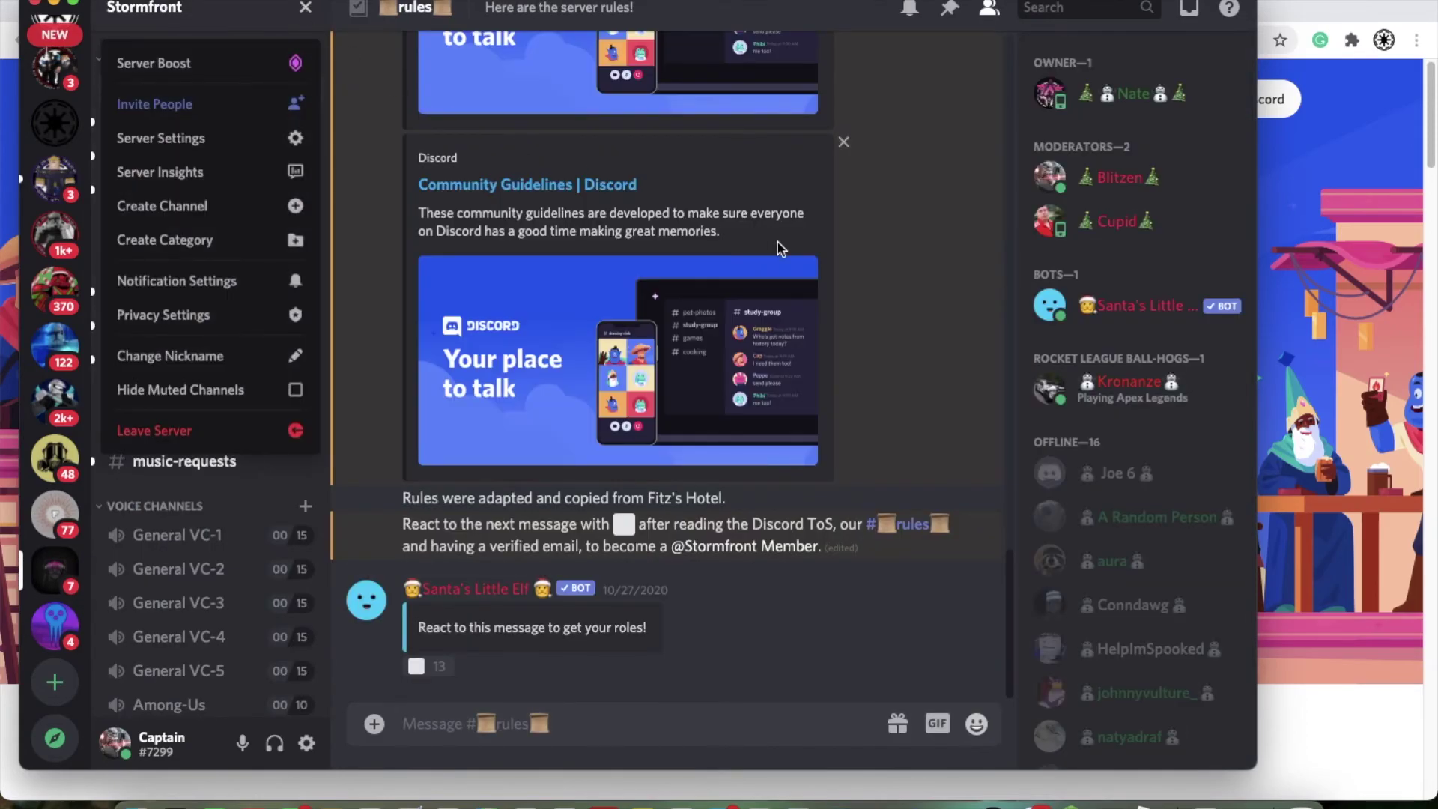
{"action": "left_click", "coordinate": [880, 282]}
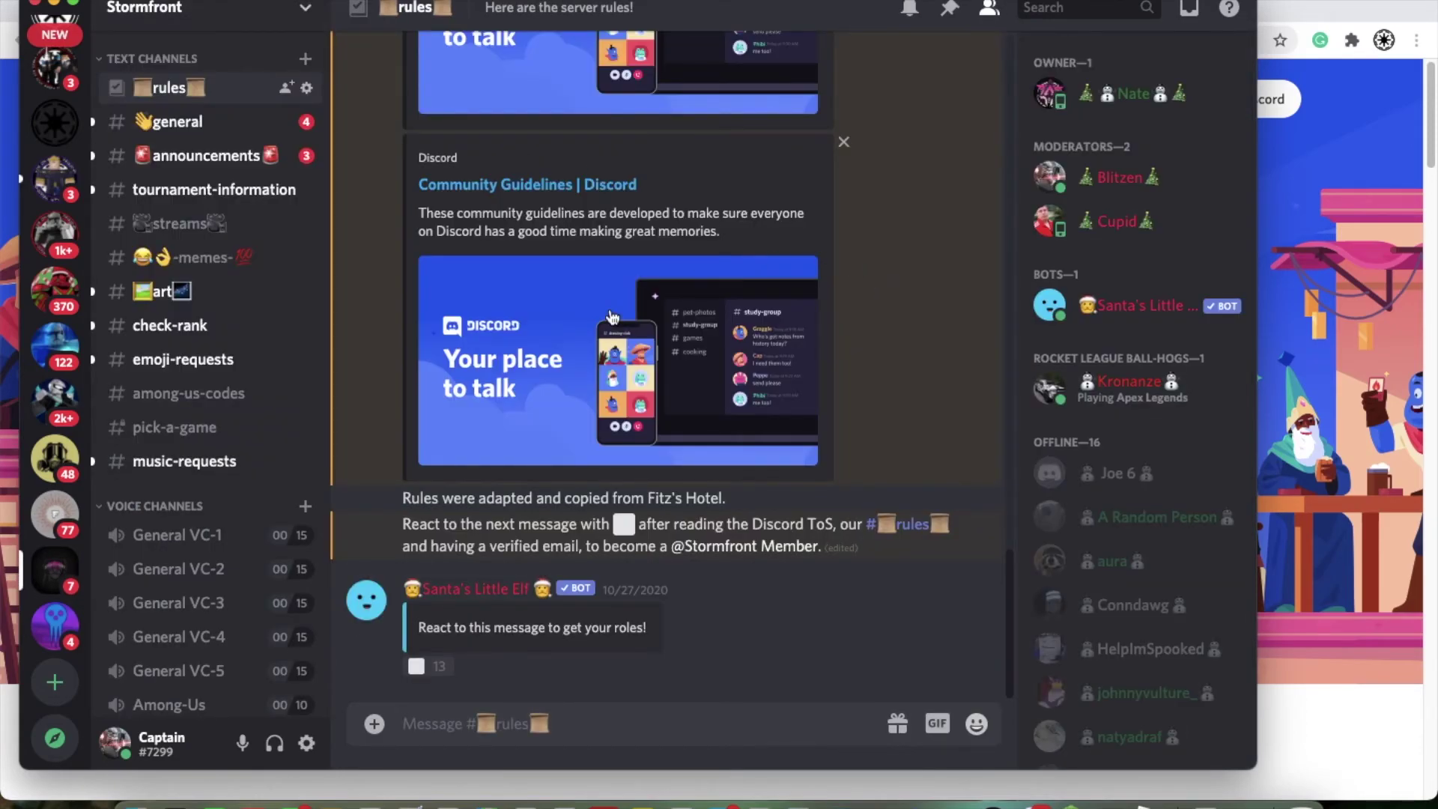
{"action": "left_click", "coordinate": [304, 11]}
{"action": "left_click", "coordinate": [150, 99]}
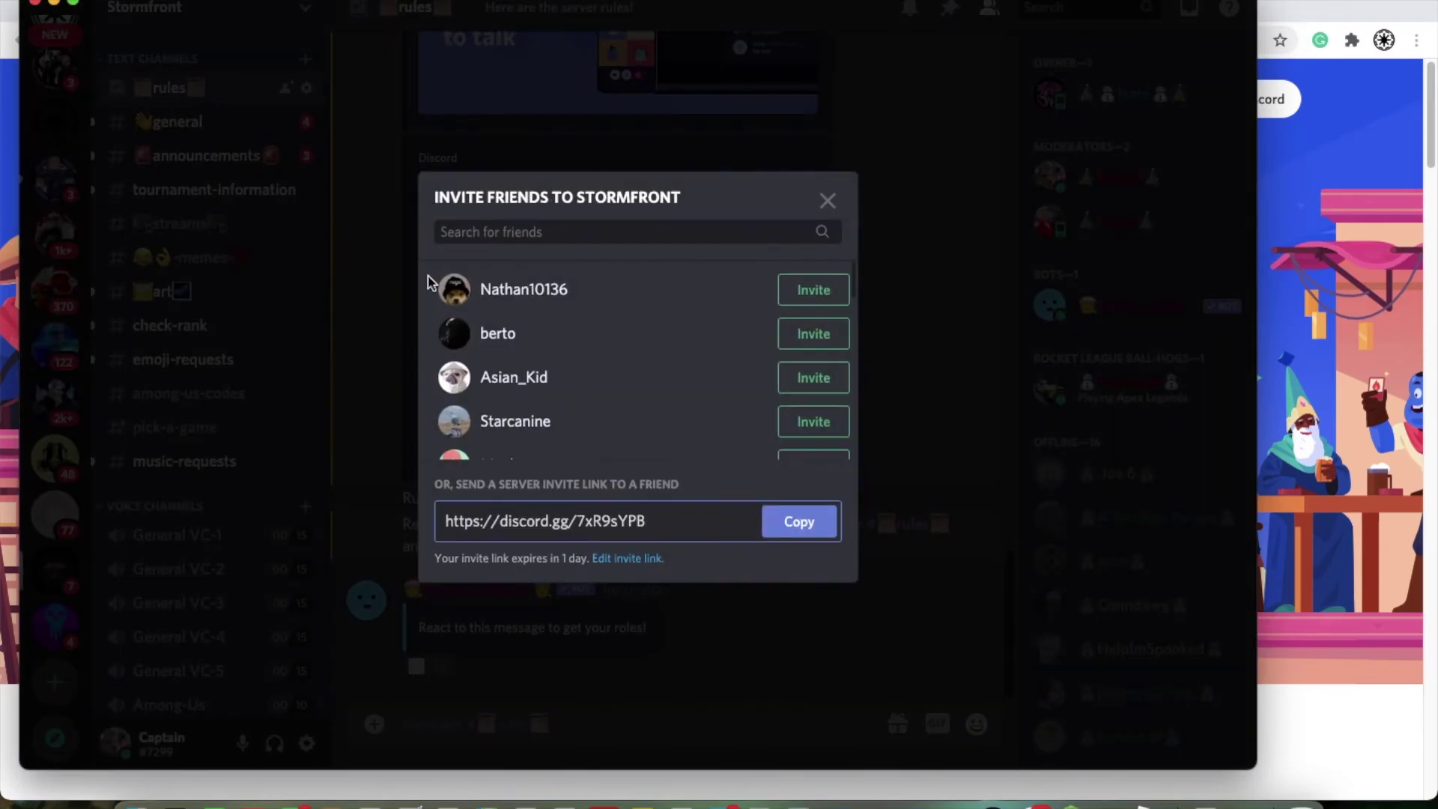
{"action": "left_click", "coordinate": [823, 525]}
{"action": "left_click", "coordinate": [913, 218]}
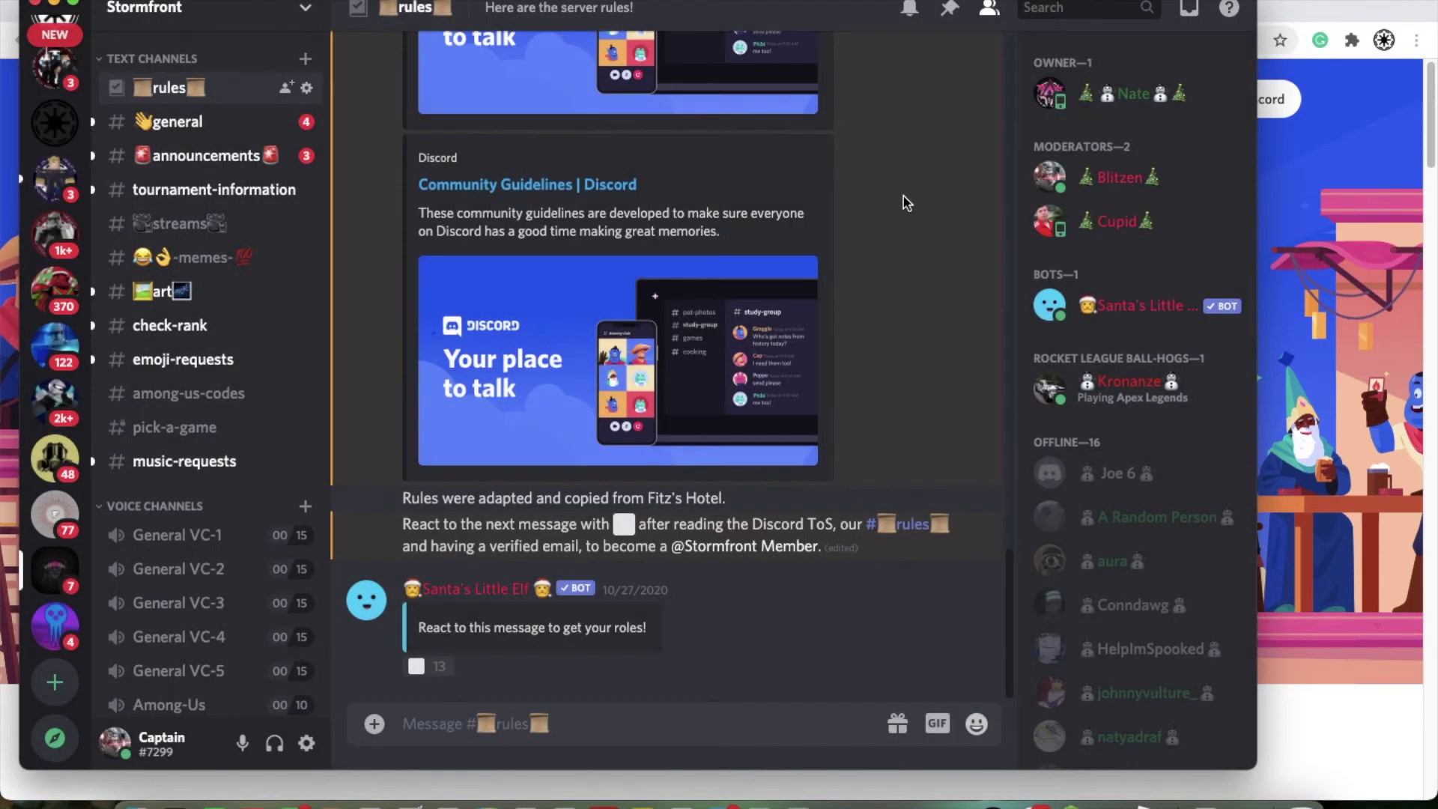
{"action": "left_click", "coordinate": [1360, 6]}
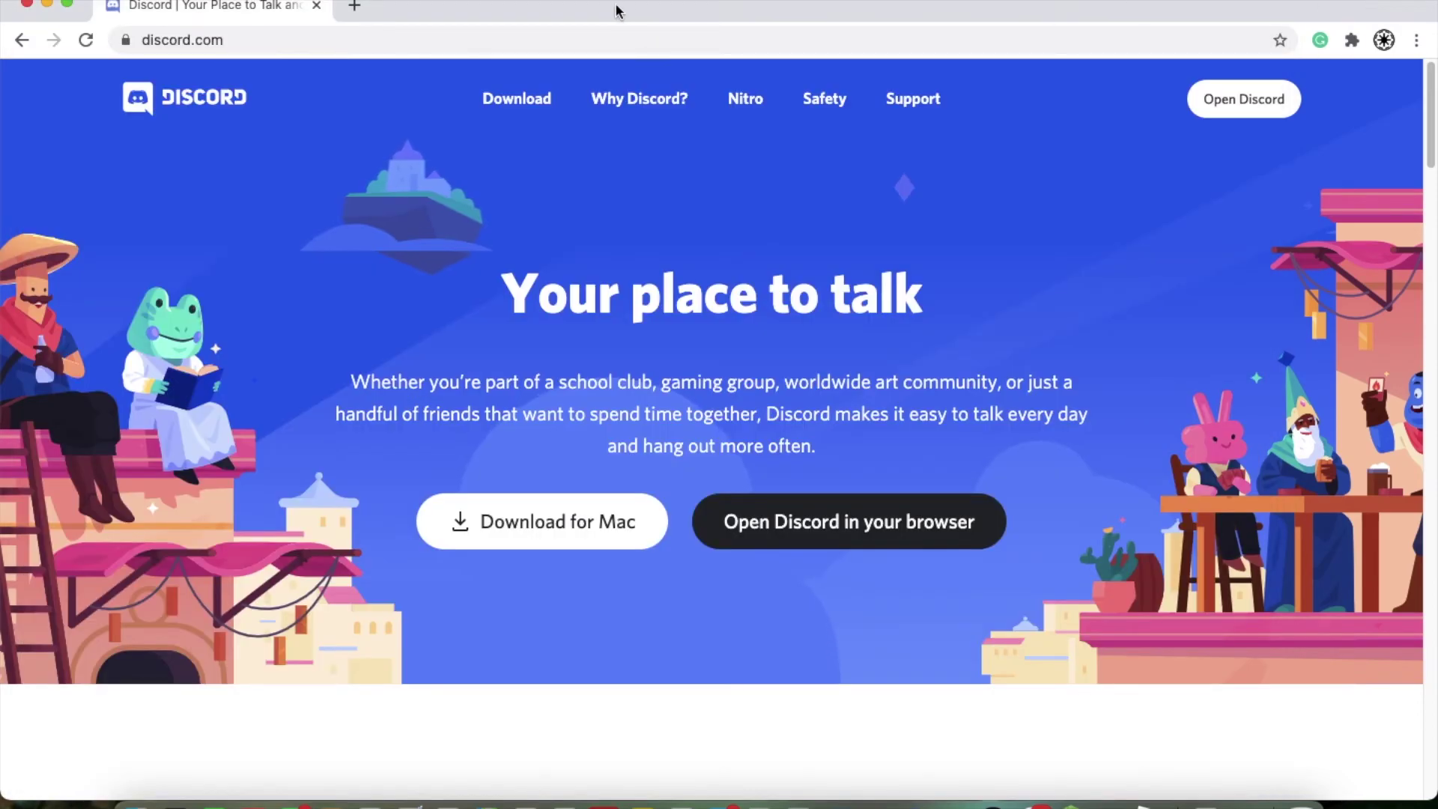
Step: Paste the invite link in a new Chrome tab, continue to web Discord, then return to the desktop app
{"action": "left_click", "coordinate": [366, 6]}
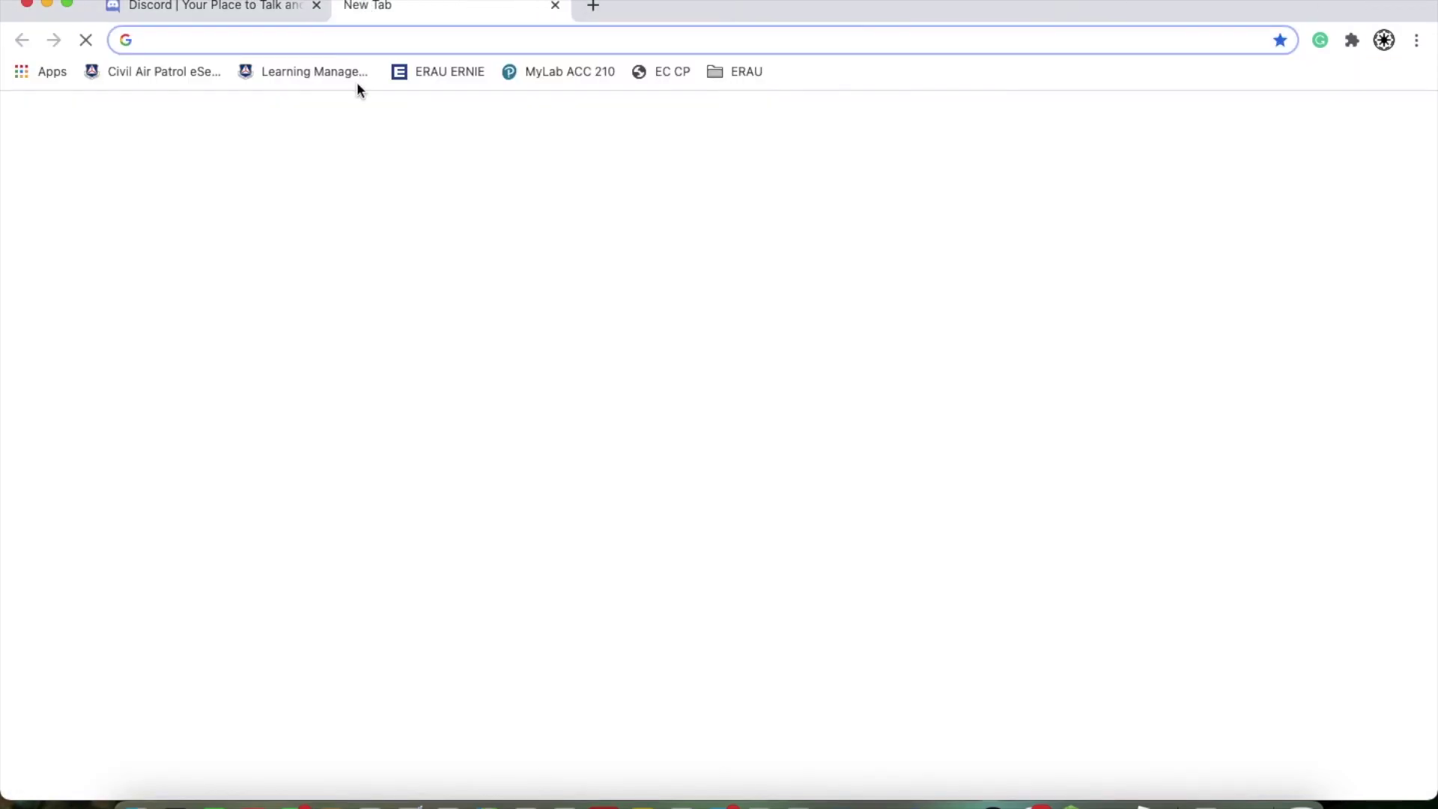
{"action": "key", "text": "super+v"}
{"action": "left_click", "coordinate": [356, 84]}
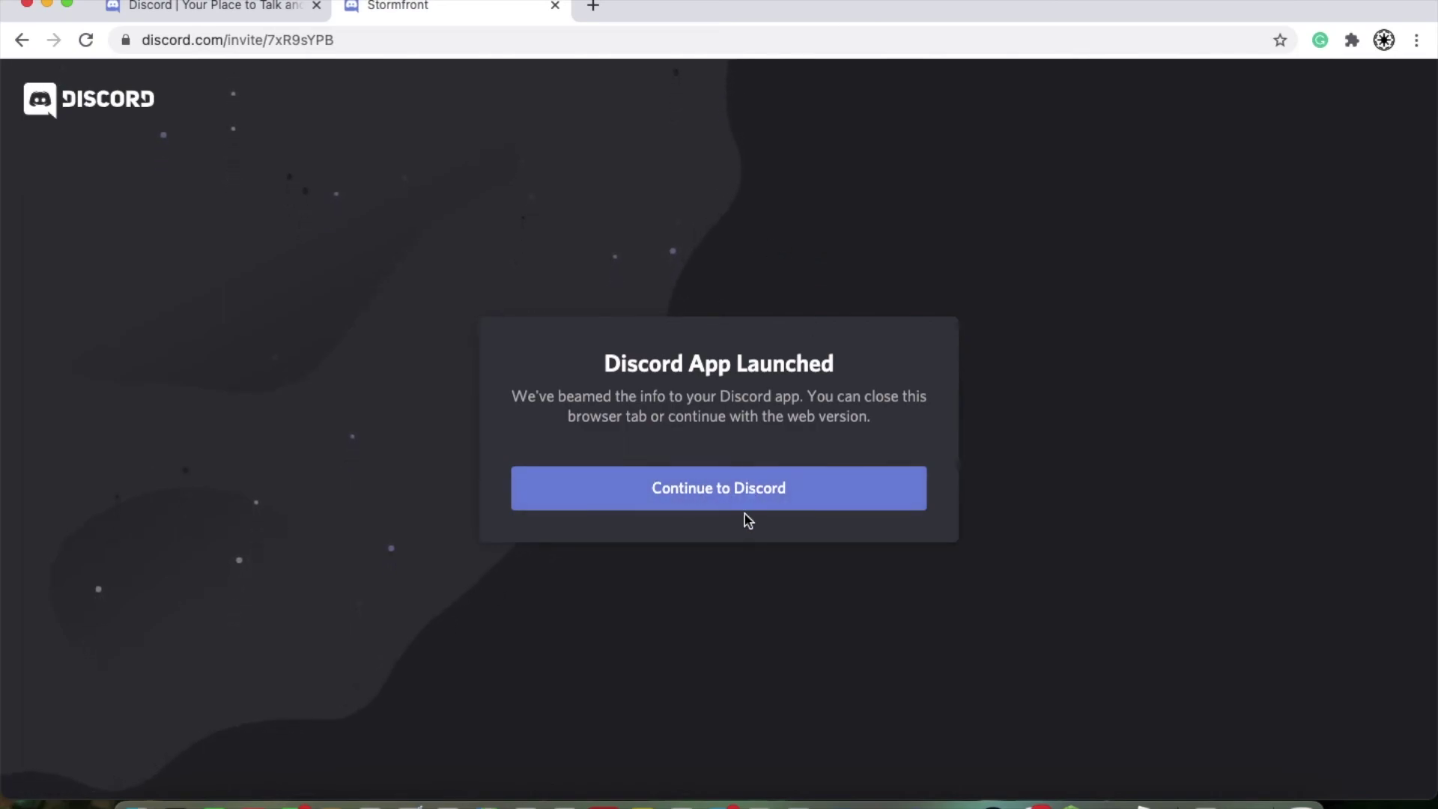
{"action": "left_click", "coordinate": [731, 494]}
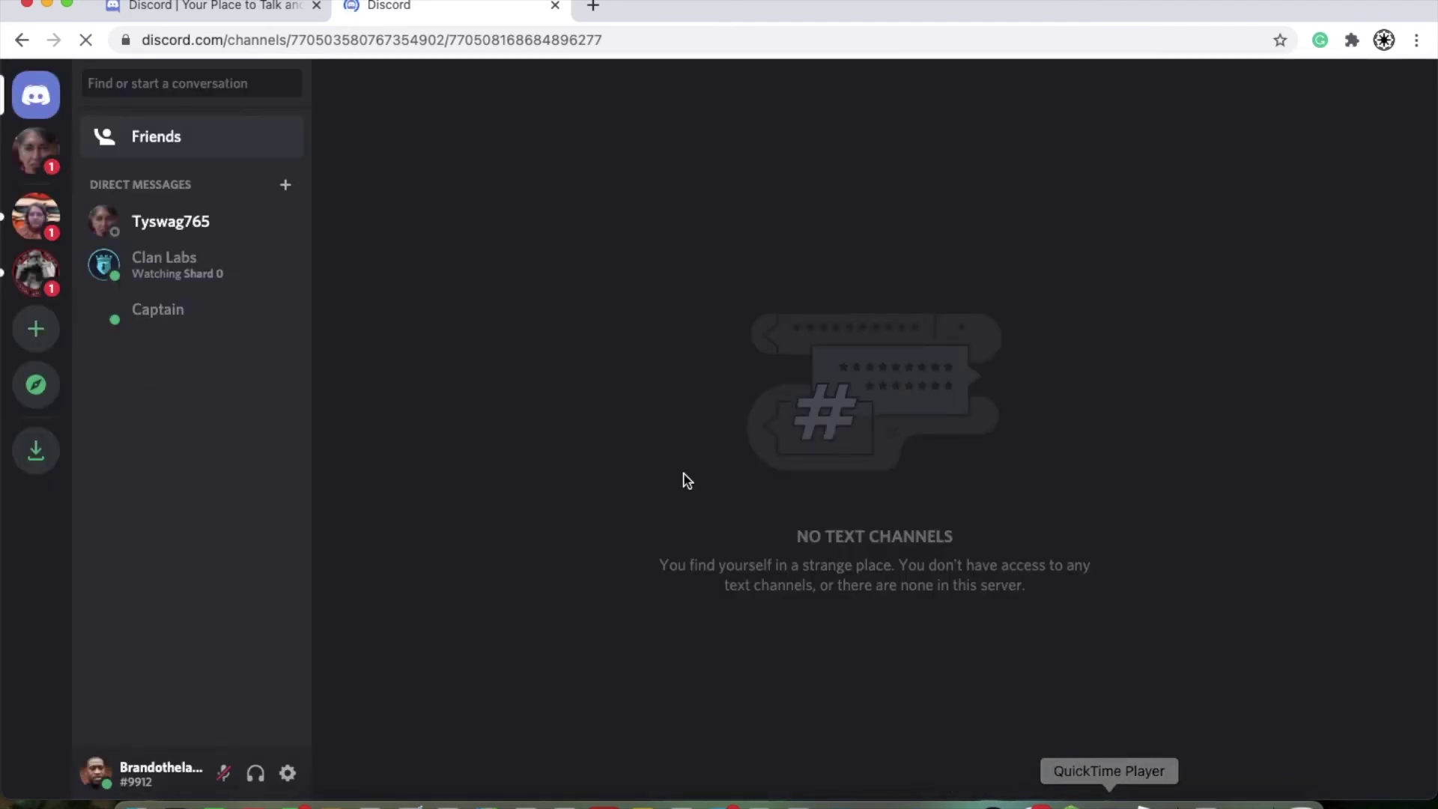
{"action": "left_click", "coordinate": [1031, 801]}
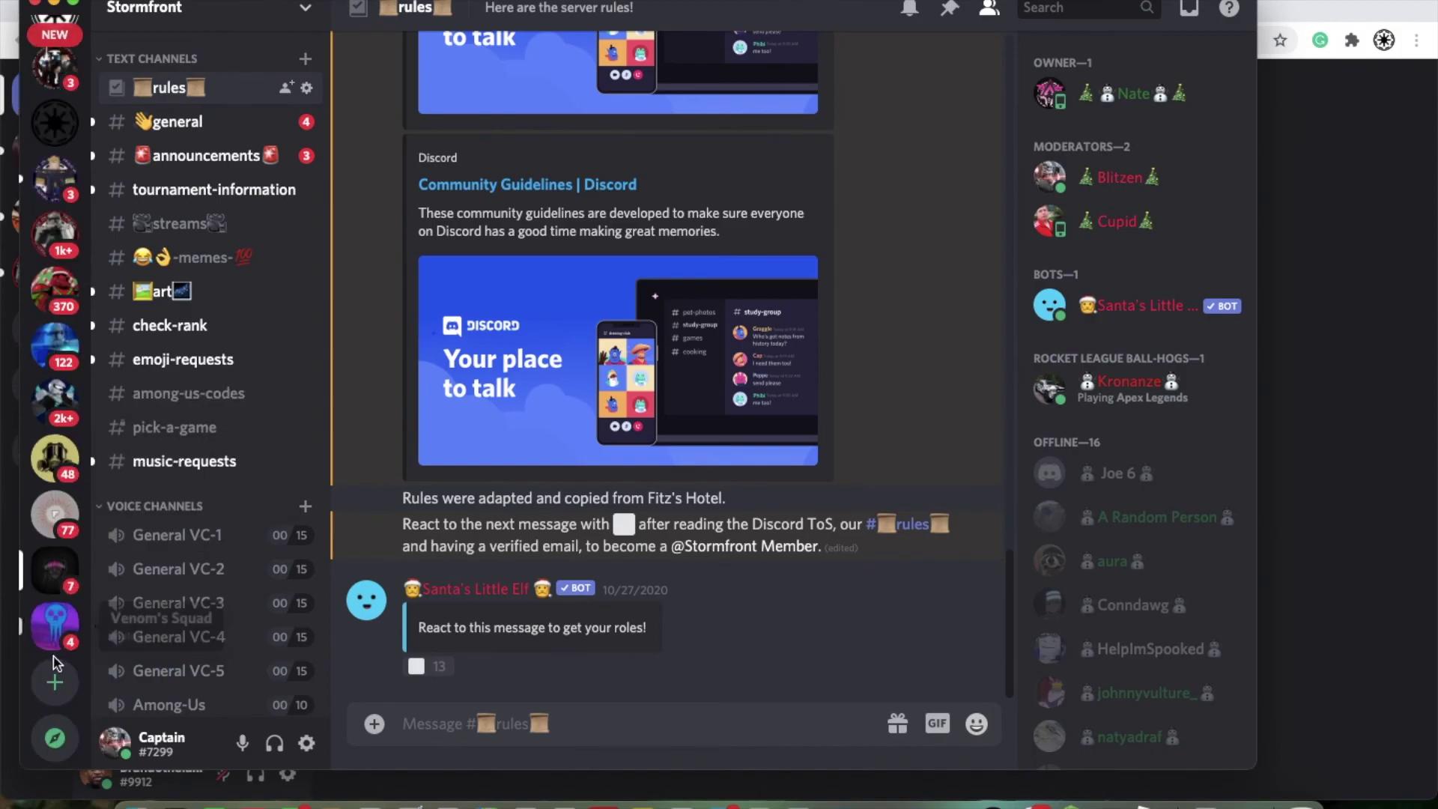
Step: Dismiss the Create a server dialog and browse Discover's featured communities like Genshin Impact, VALORANT and MINECRAFT
{"action": "left_click", "coordinate": [56, 683]}
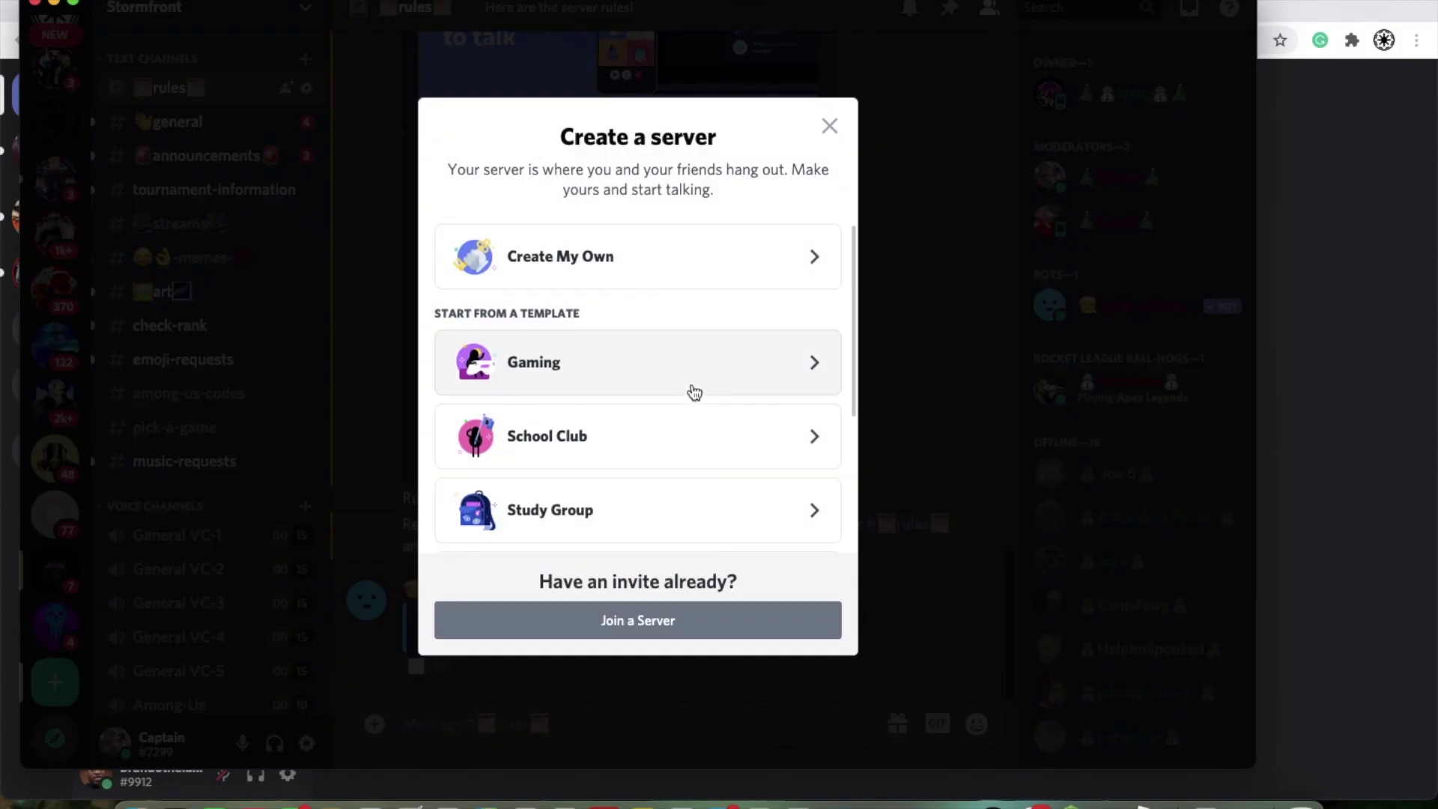
{"action": "left_click", "coordinate": [831, 127]}
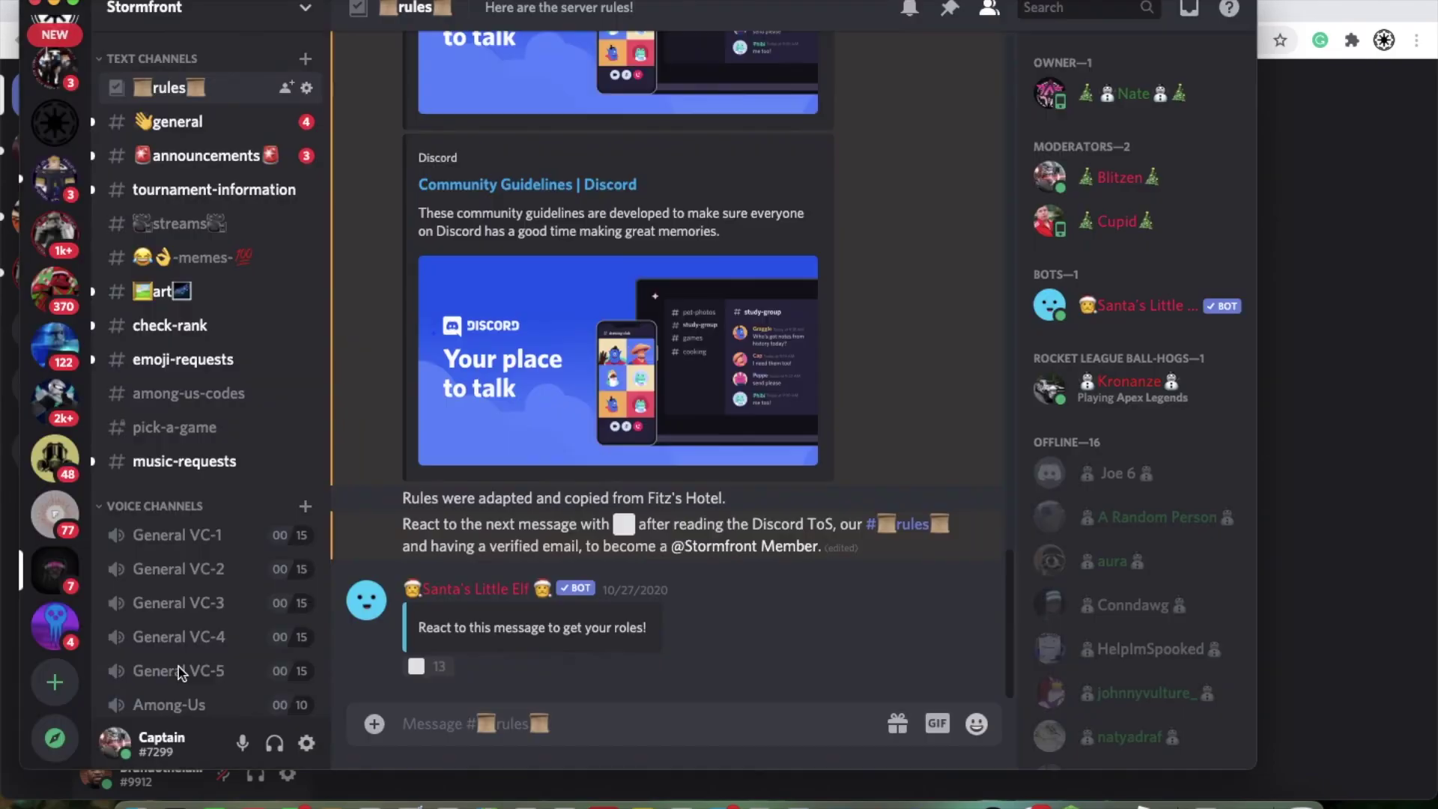
{"action": "left_click", "coordinate": [60, 740]}
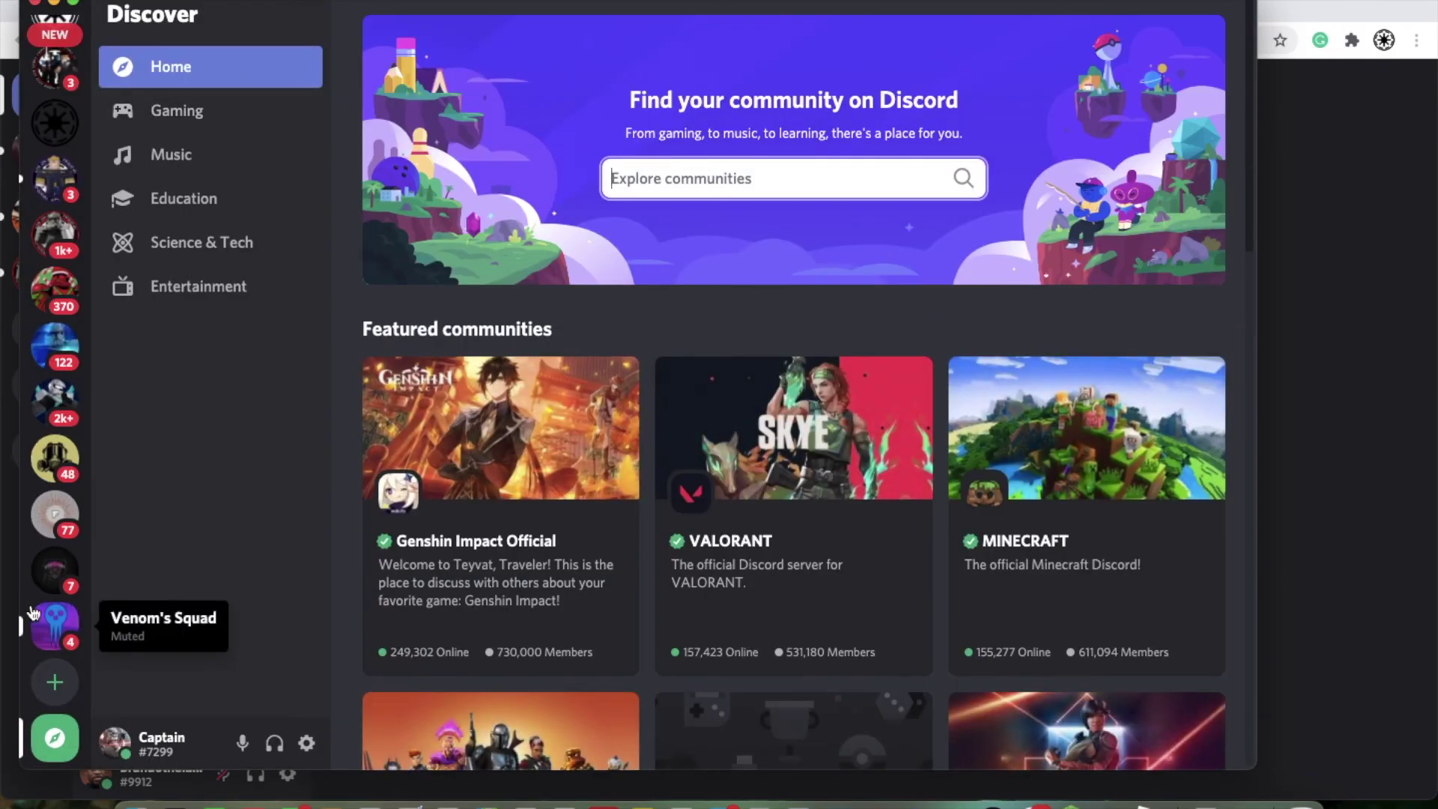
{"action": "left_click", "coordinate": [55, 625]}
{"action": "left_click", "coordinate": [51, 702]}
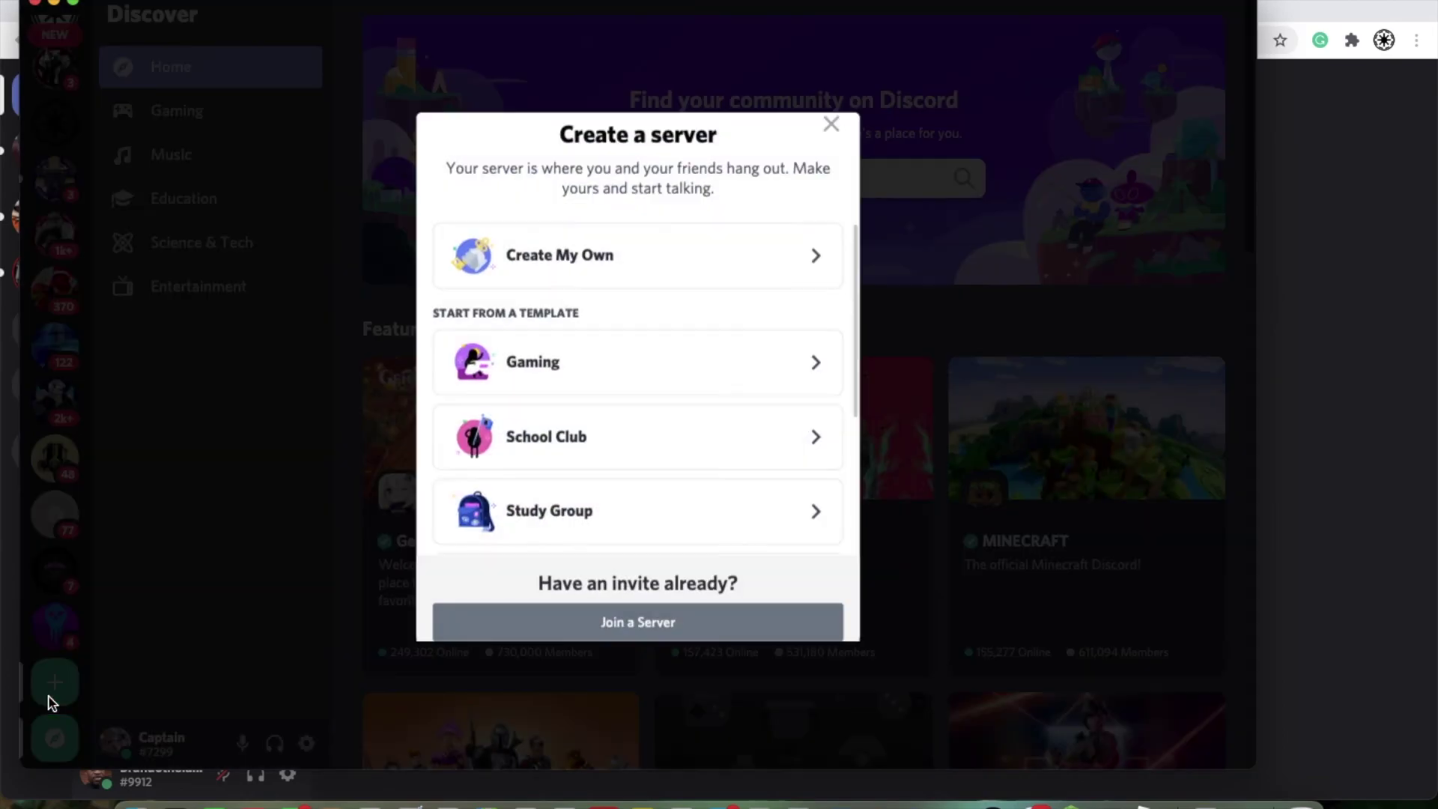
{"action": "scroll", "coordinate": [460, 526], "scroll_direction": "down", "scroll_amount": 3}
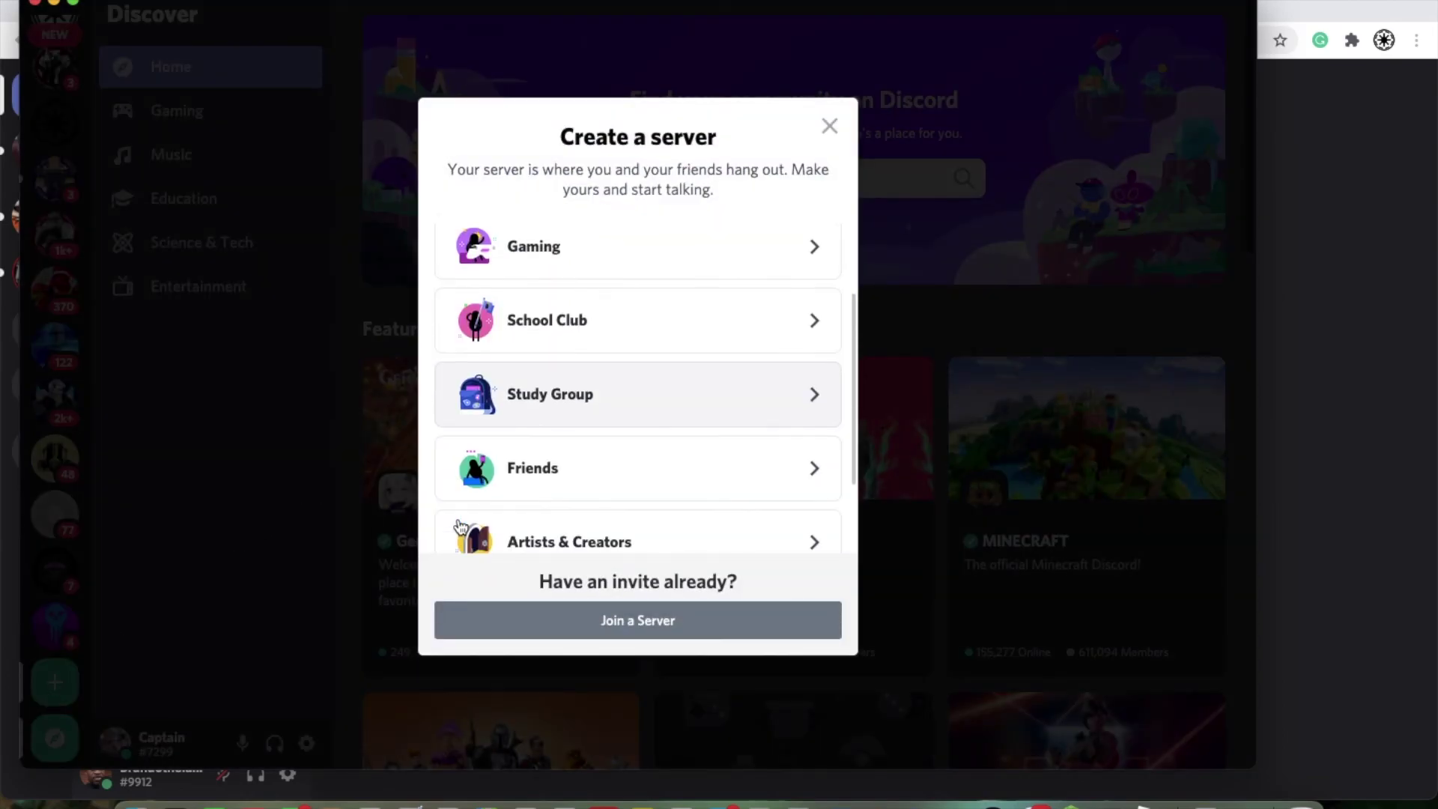
{"action": "left_click", "coordinate": [626, 620]}
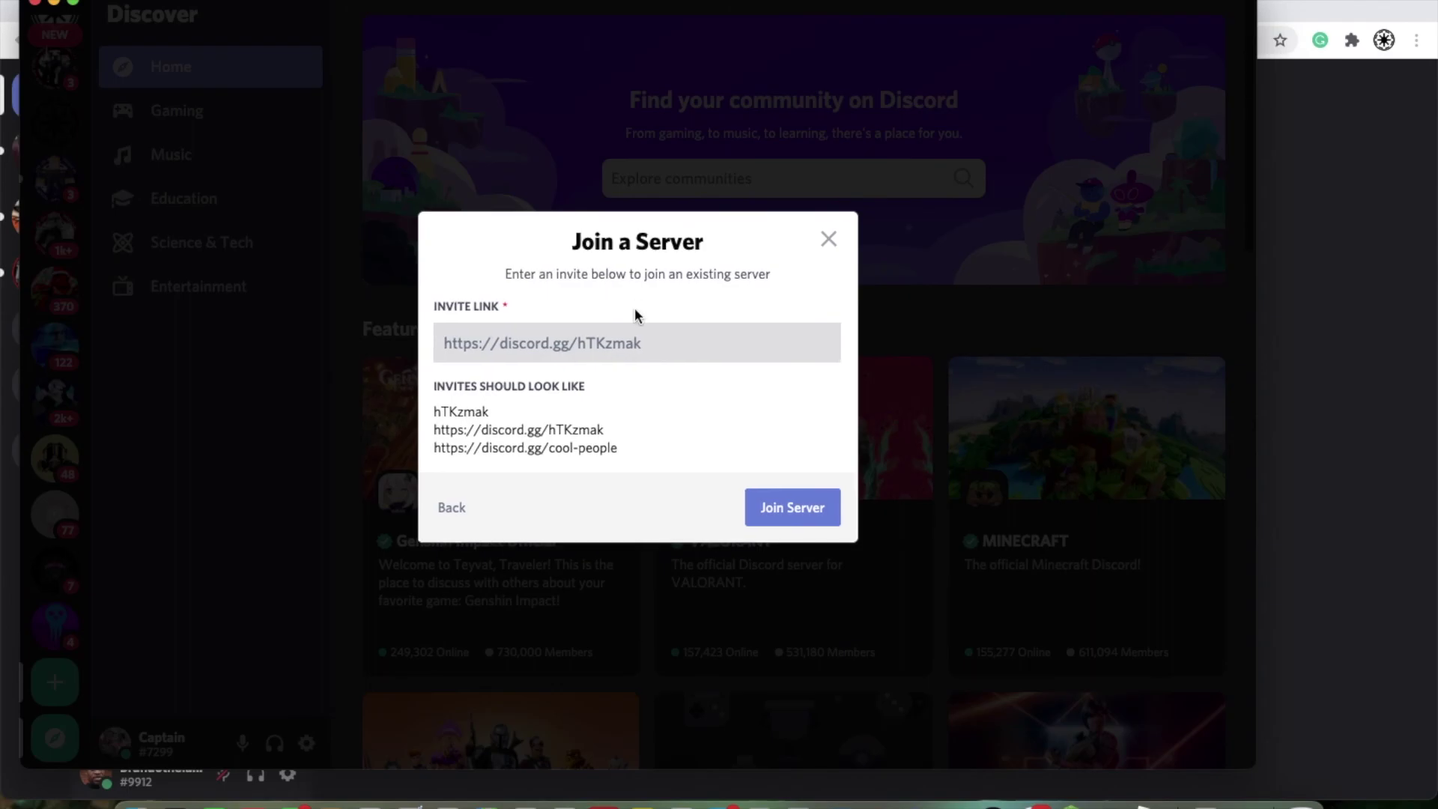
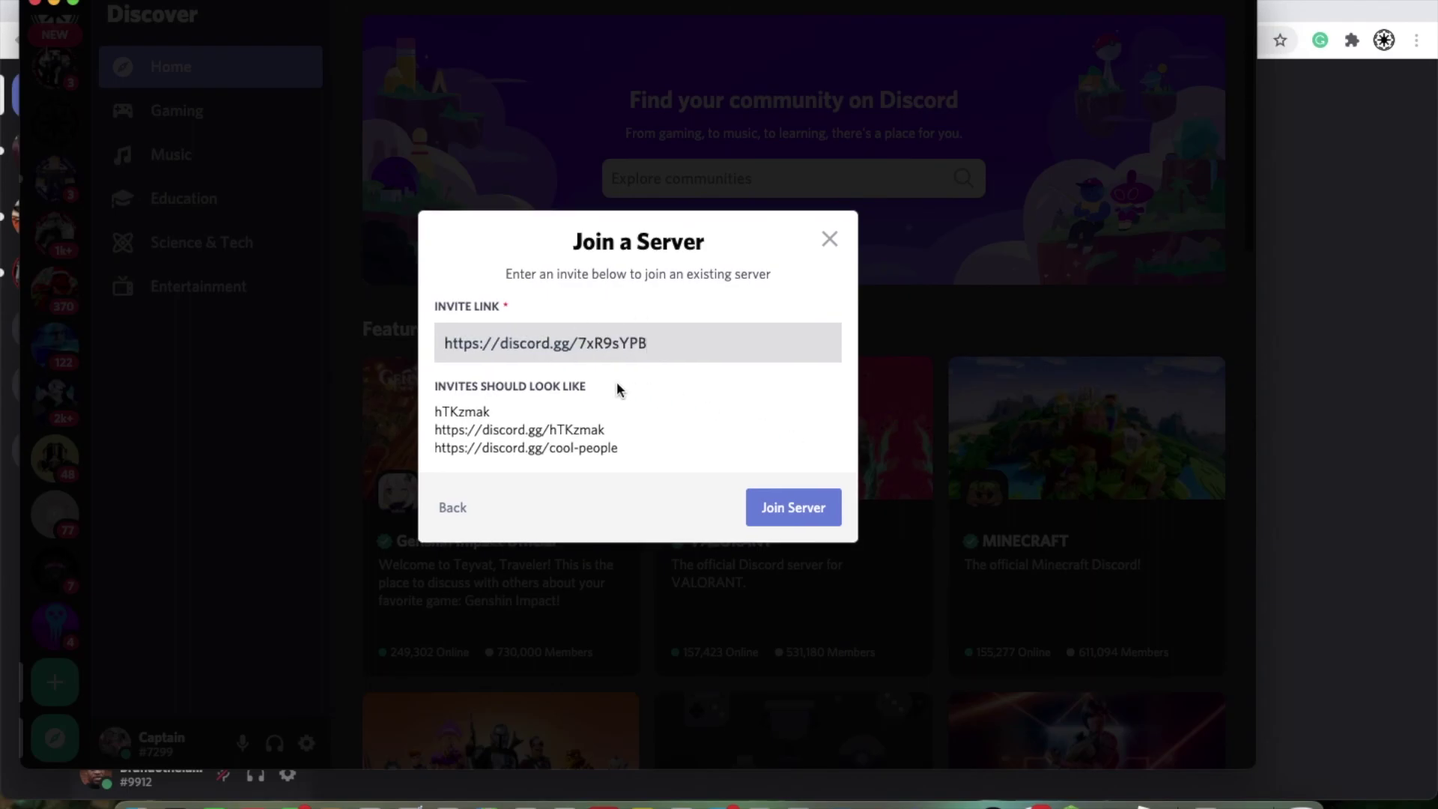
{"action": "left_click", "coordinate": [826, 250]}
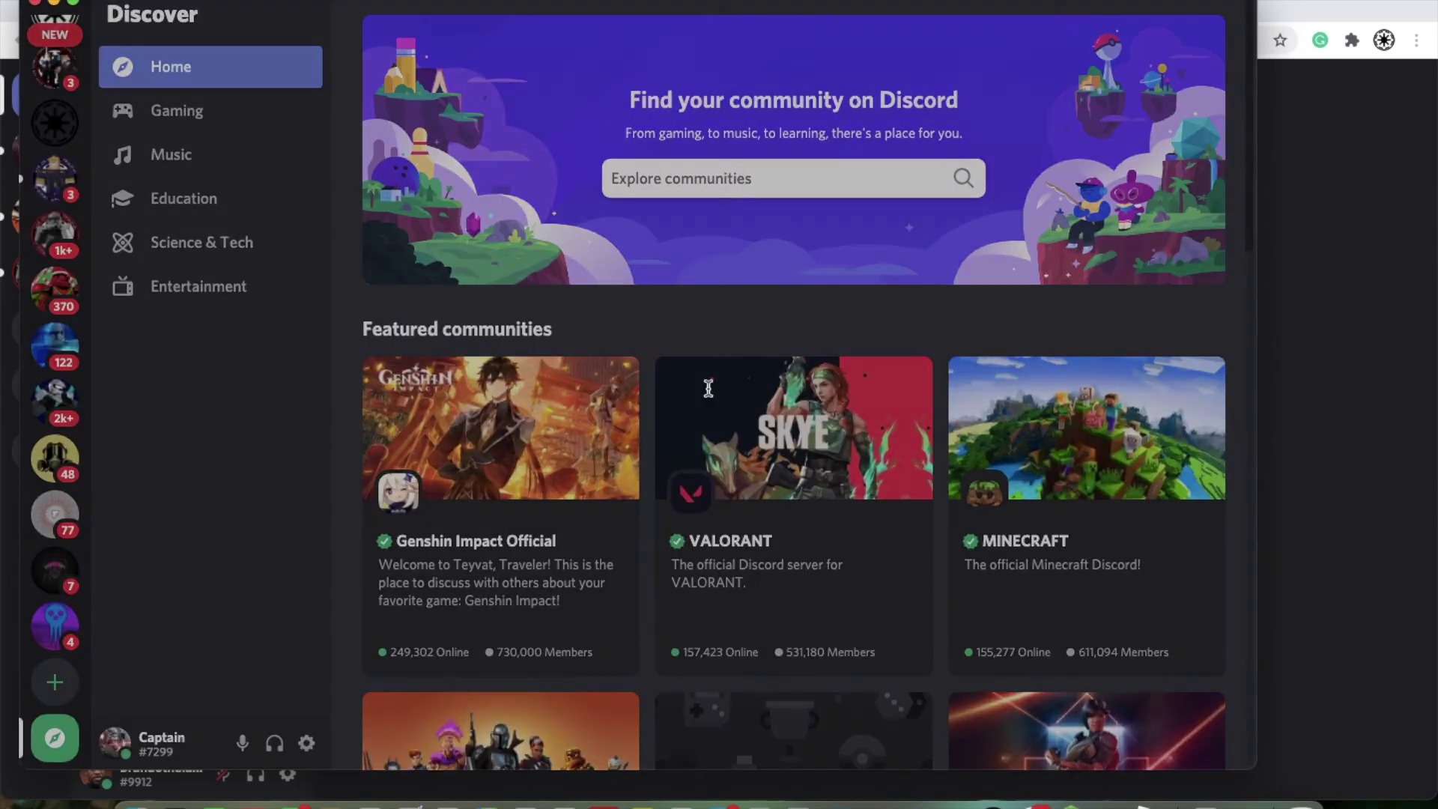